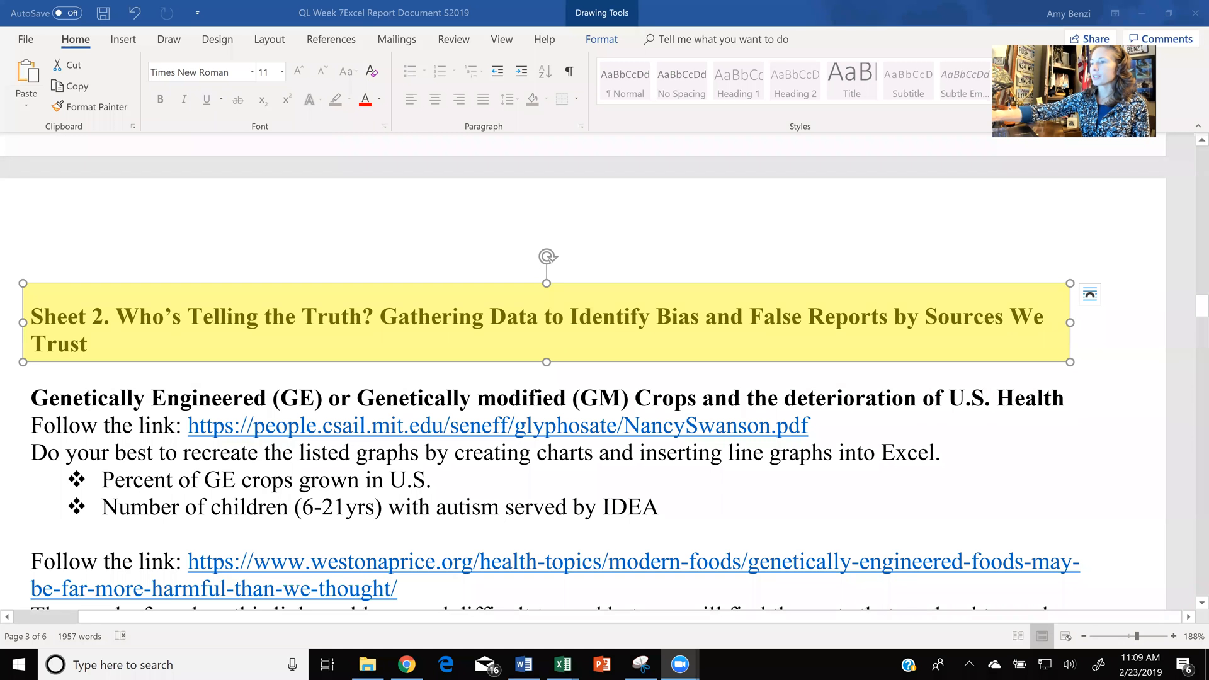
- Move the yellow highlight box from the Sheet 2 heading down over the Percent of GE crops and children with autism bullets
scroll(394, 221, "down", 1)
scroll(394, 222, "down", 1)
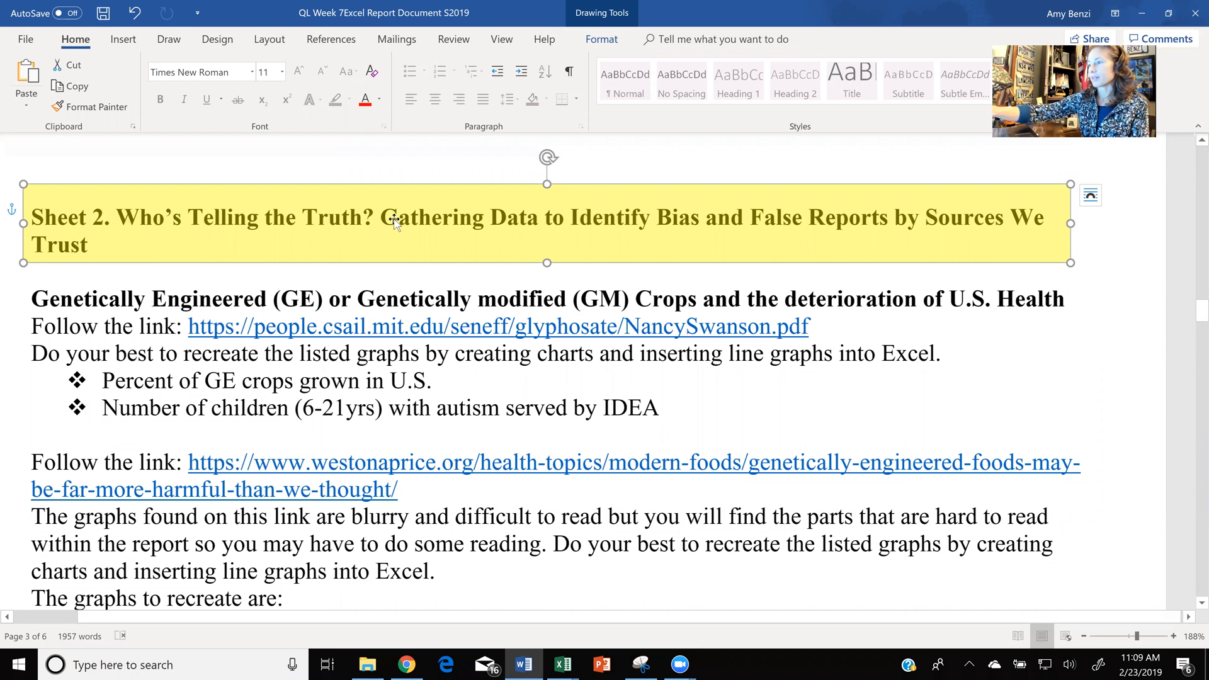
left_click_drag(395, 219, 389, 314)
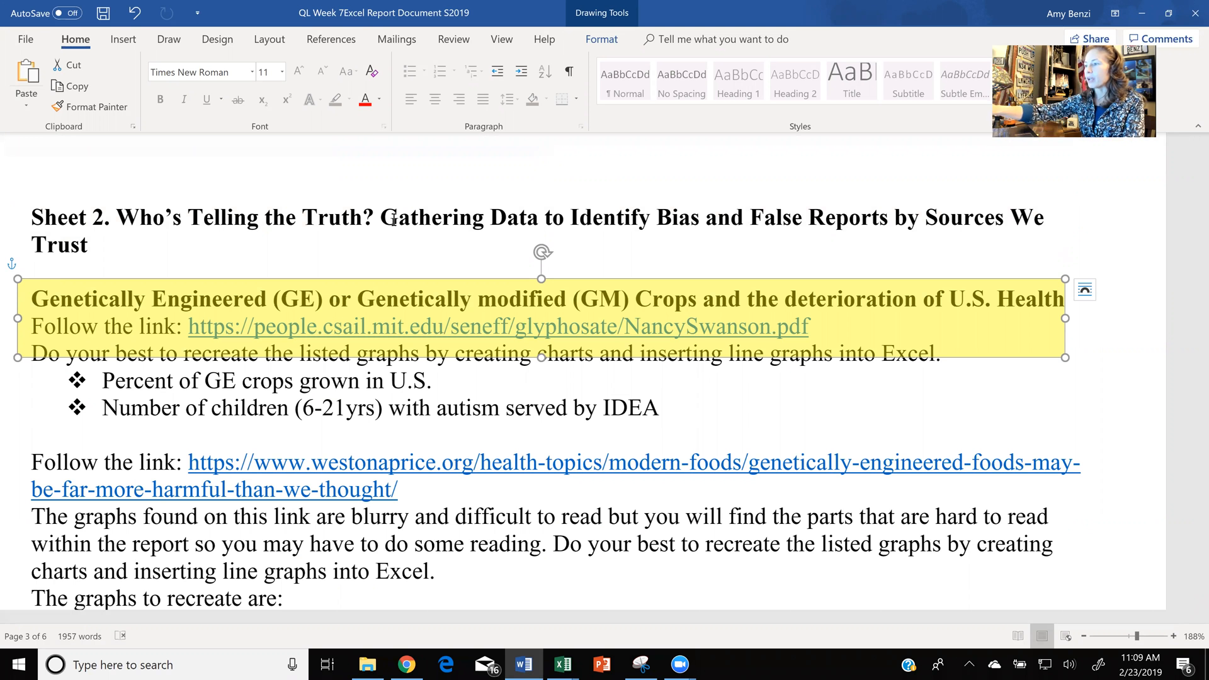
key("Down")
key("Down")
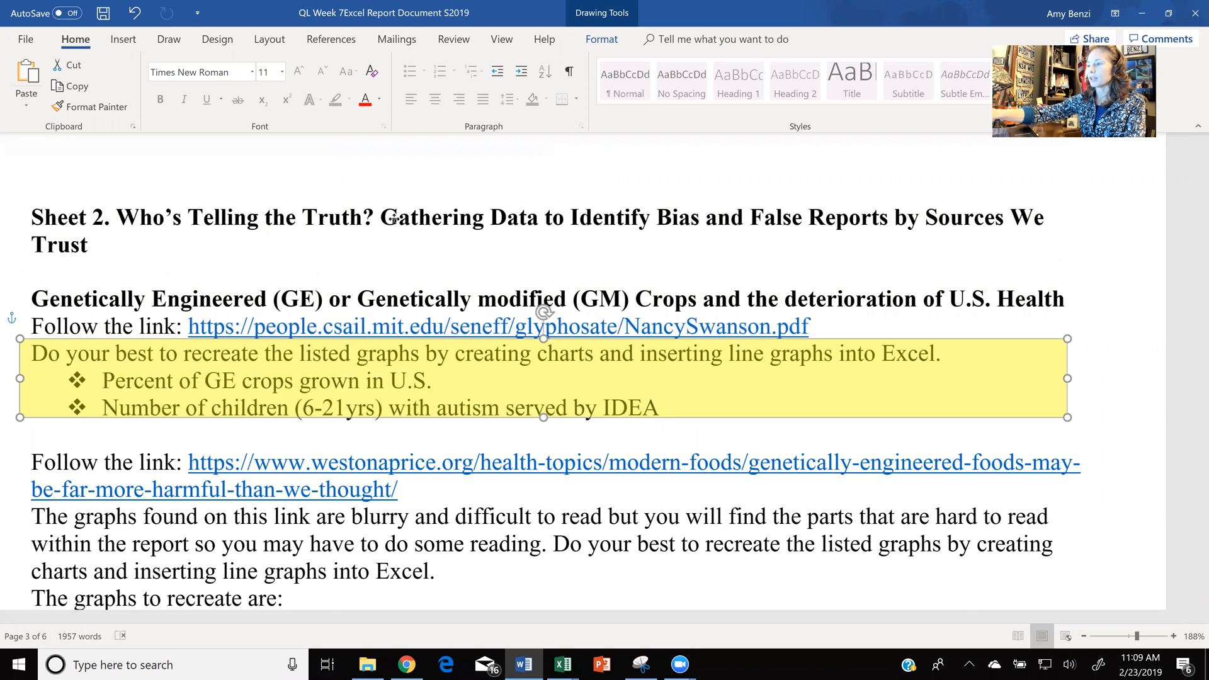
key("Down")
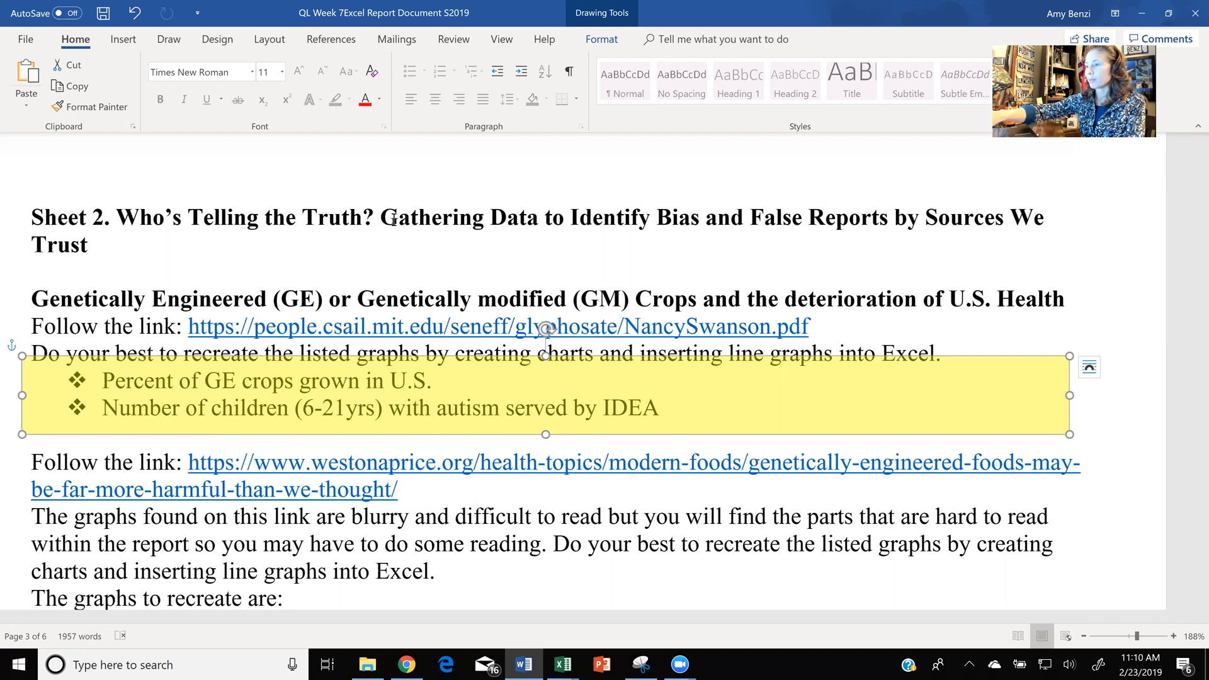
left_click(394, 221)
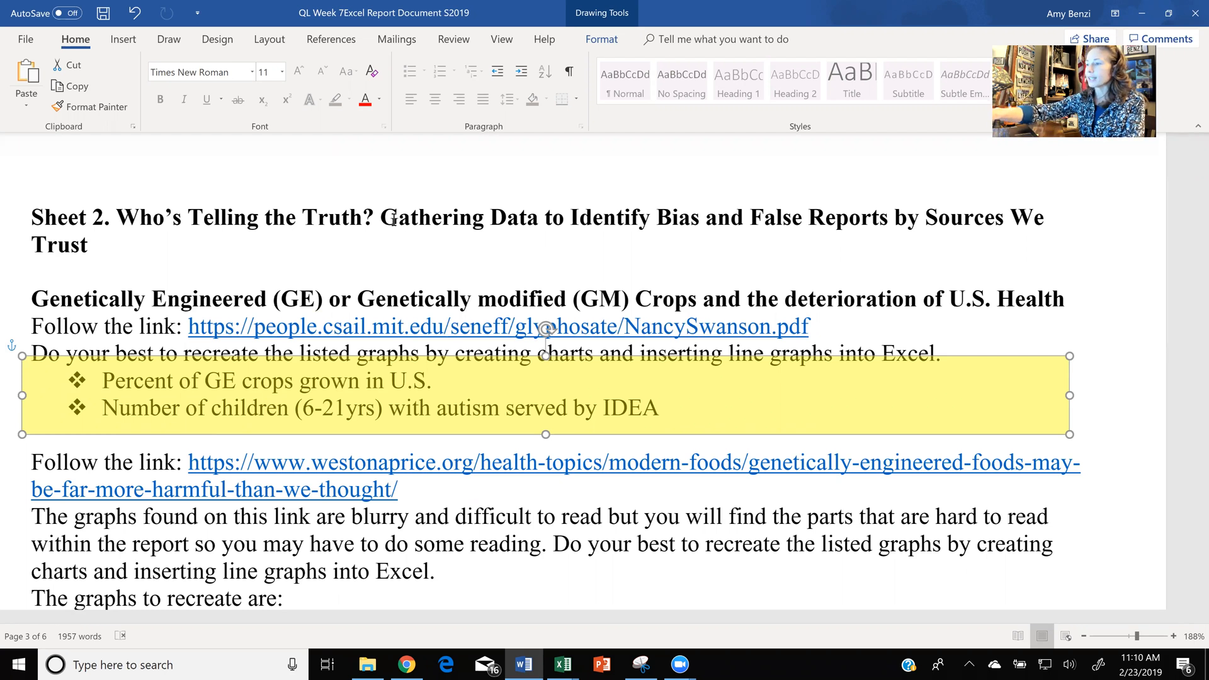
- Move the yellow highlight box down over the first three Bt corn graphs in the list of graphs to recreate
scroll(393, 221, "down", 3)
left_click(393, 220)
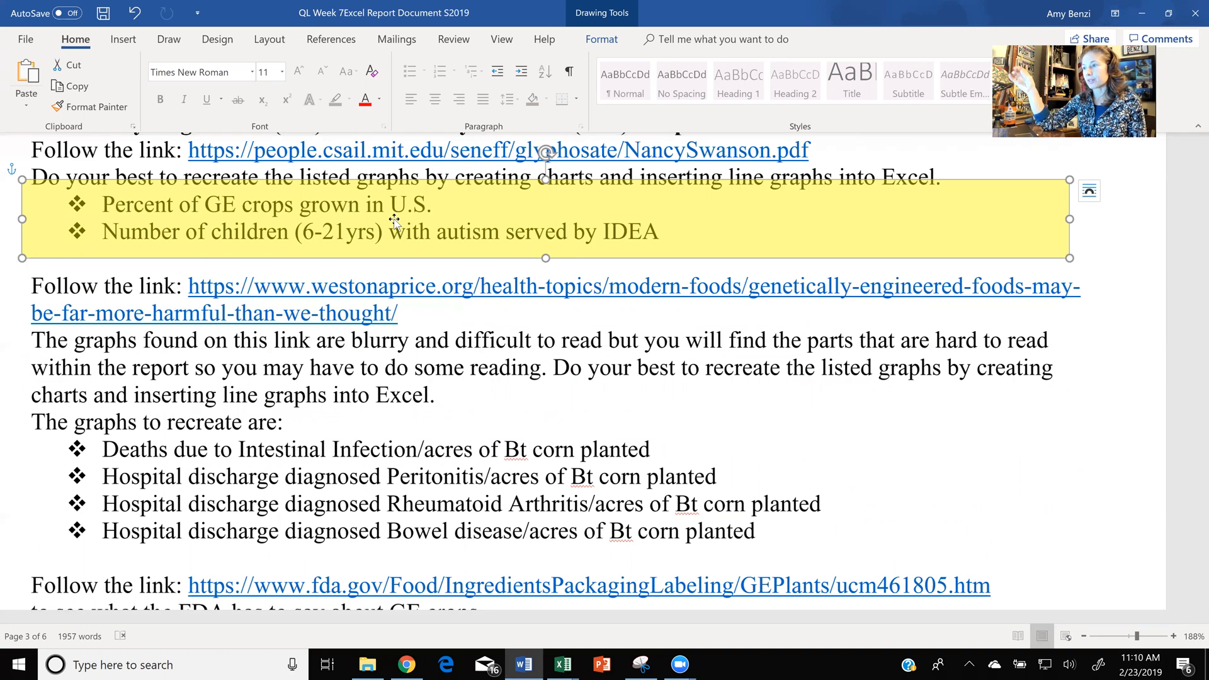
key("Down")
key("Down")
key("Down")
key("Down")
key("Down")
key("Down")
key("Down")
key("Down")
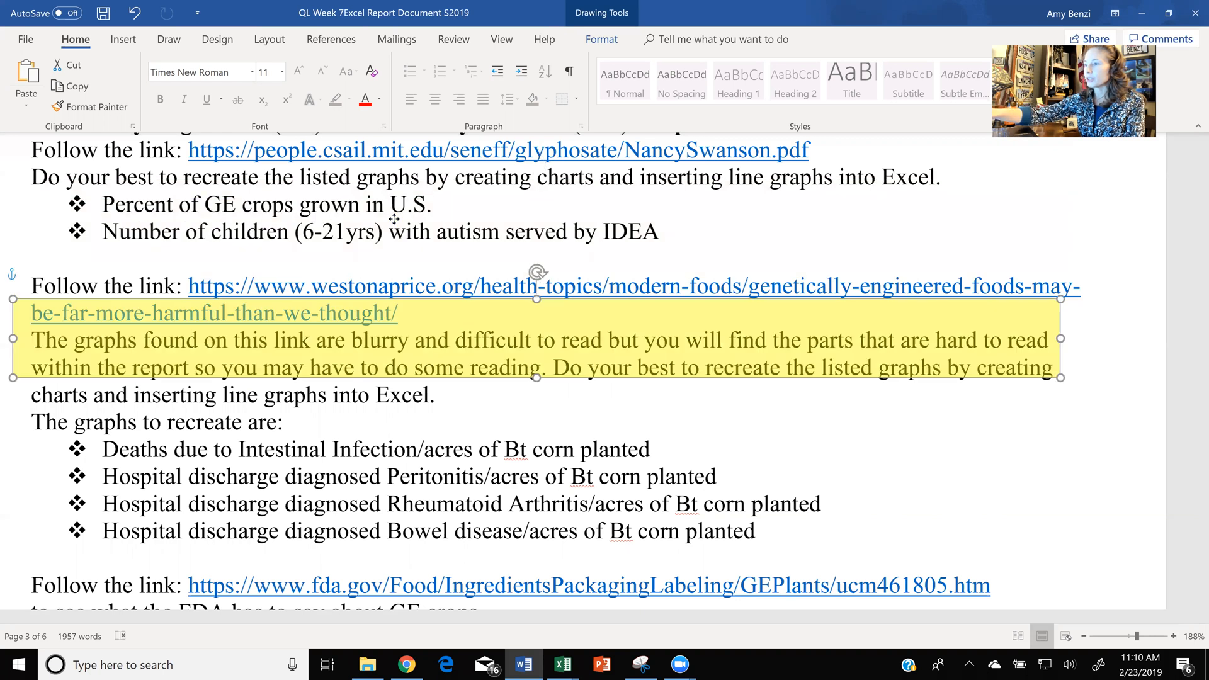
key("Down")
key("Down")
key("Down")
key("Down")
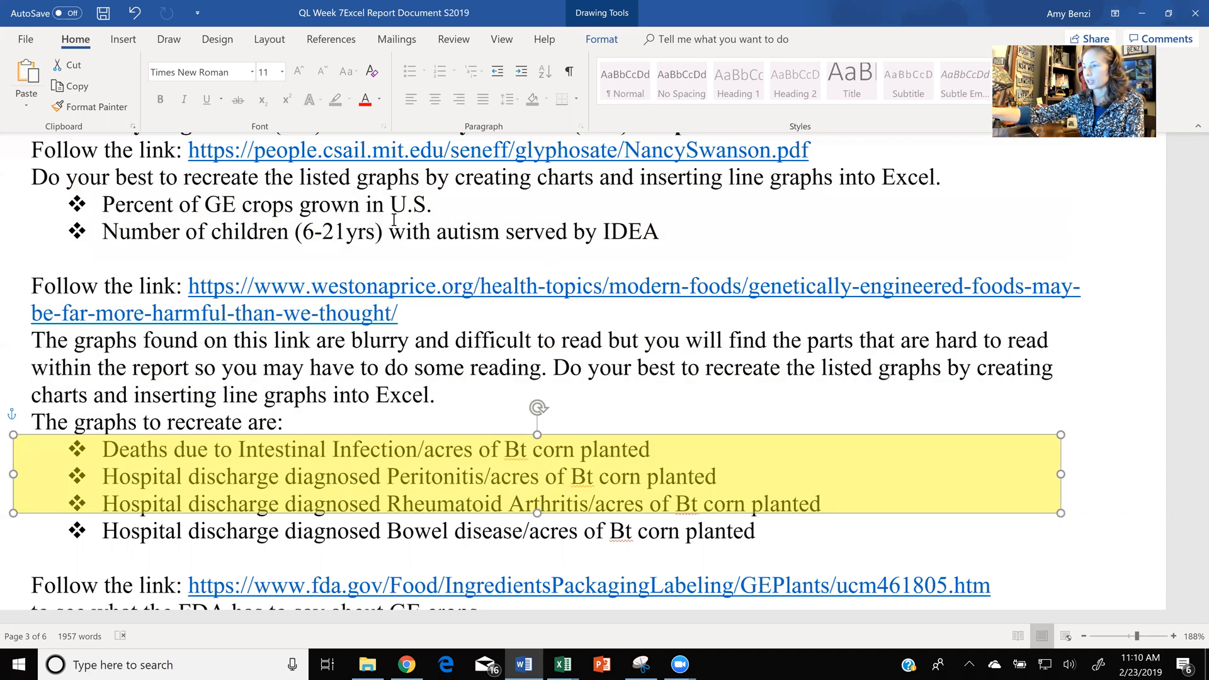
- Move the yellow highlight box down over the first two items of the Five Sentence Report
scroll(394, 219, "down", 4)
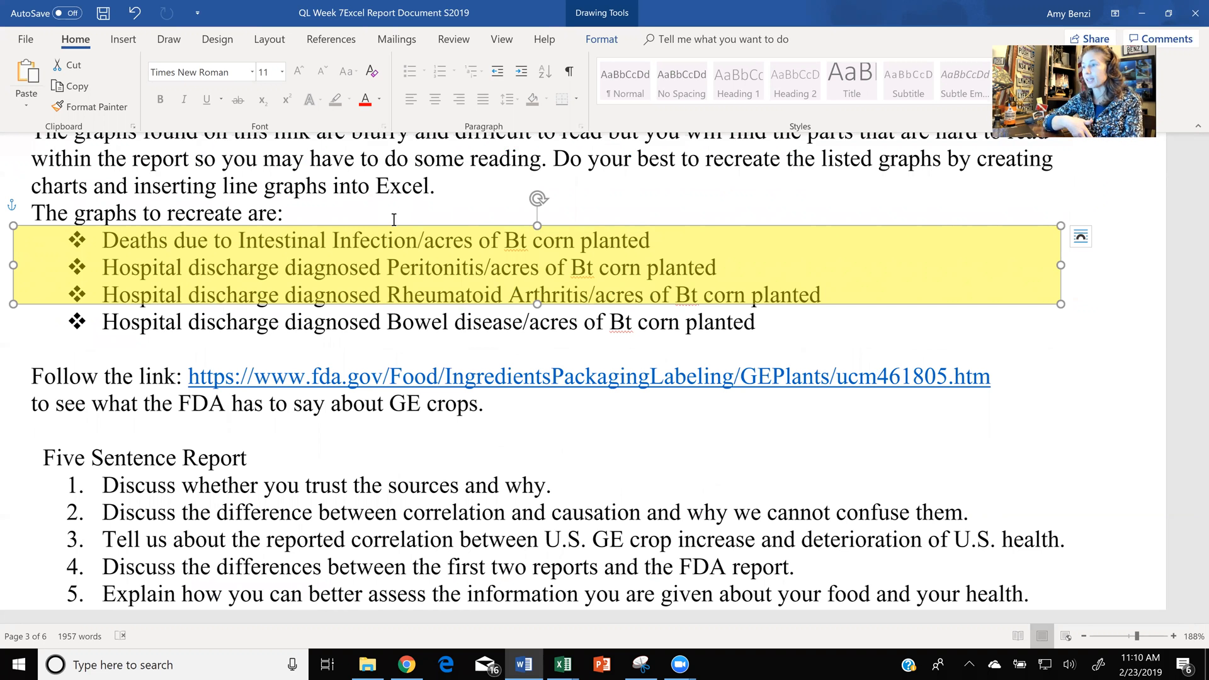
left_click_drag(394, 219, 389, 247)
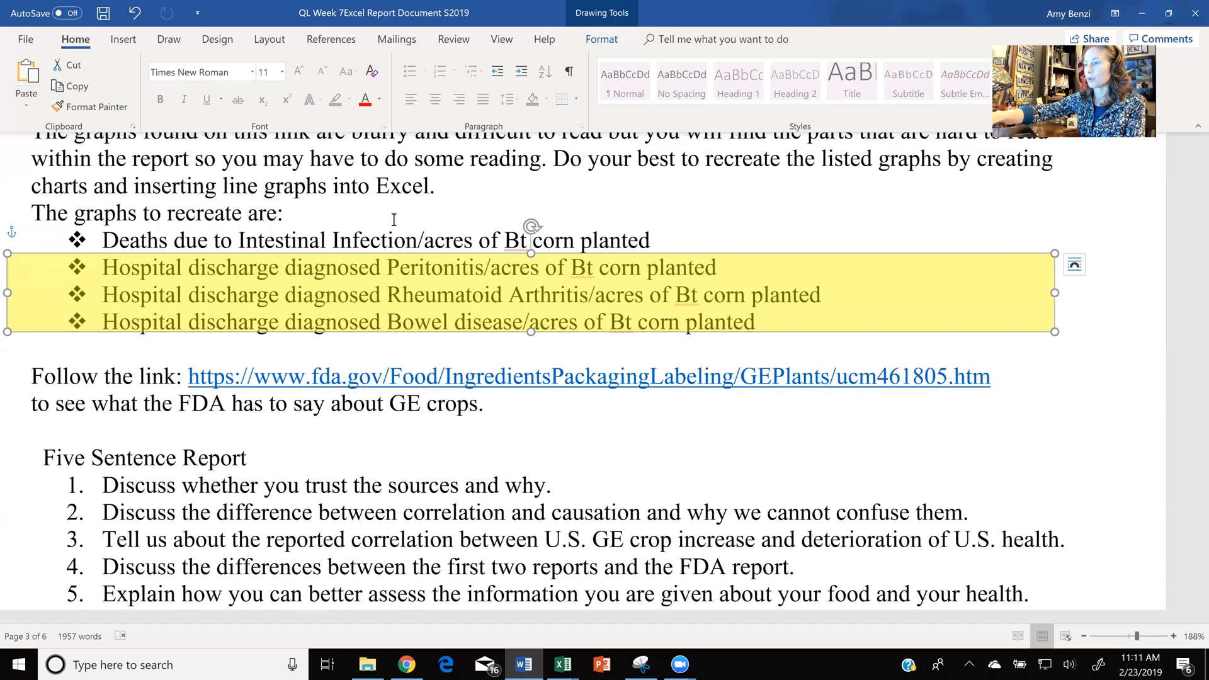
scroll(393, 219, "down", 5)
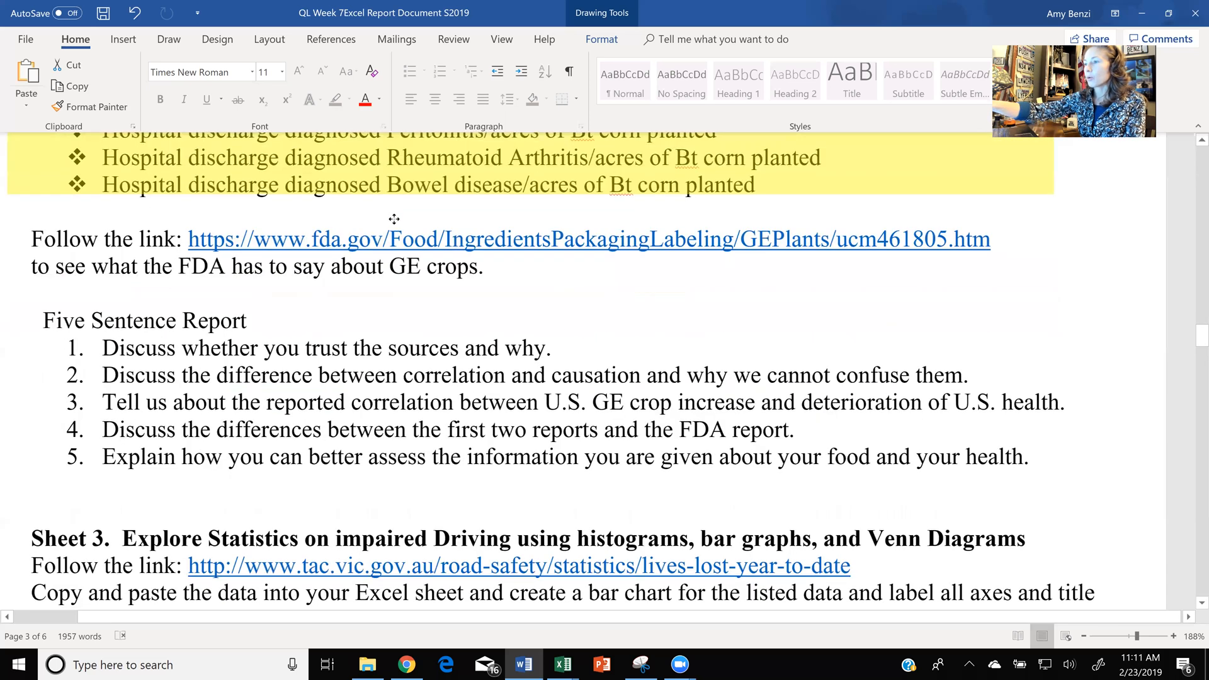
mouse_move(531, 163)
left_mouse_down()
mouse_move(535, 321)
mouse_move(552, 366)
left_mouse_up()
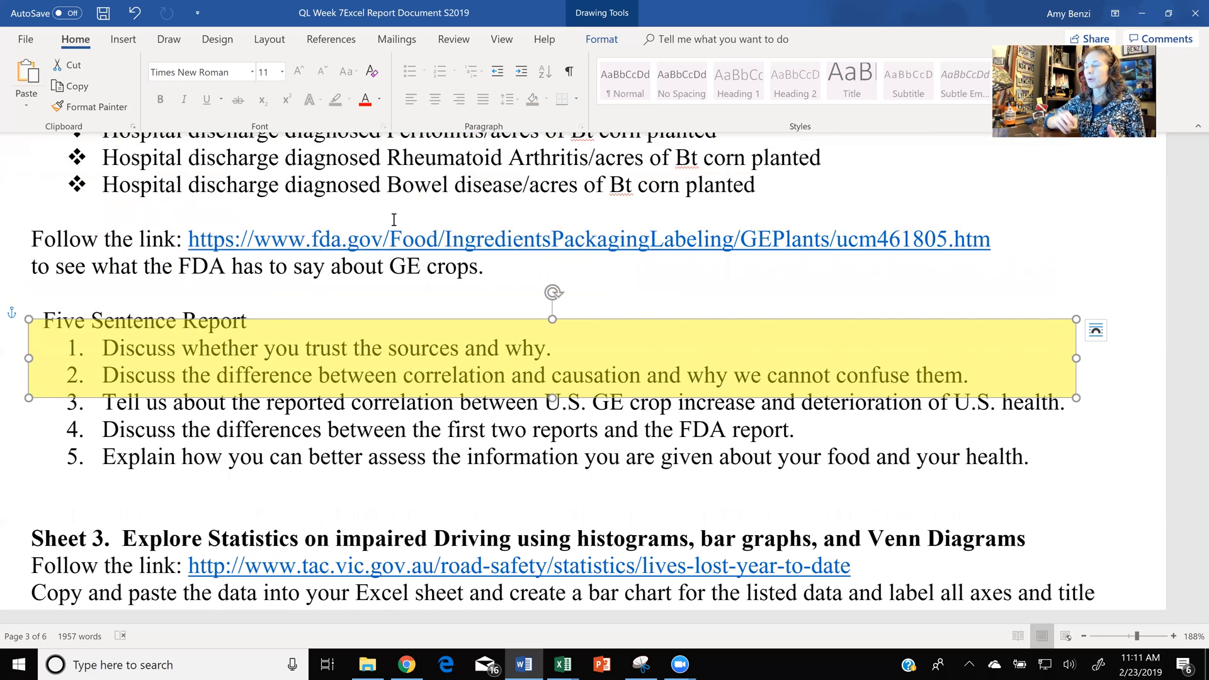
- Review the Sheet 2 source links, graph lists and Five Sentence Report instructions
scroll(393, 219, "up", 1)
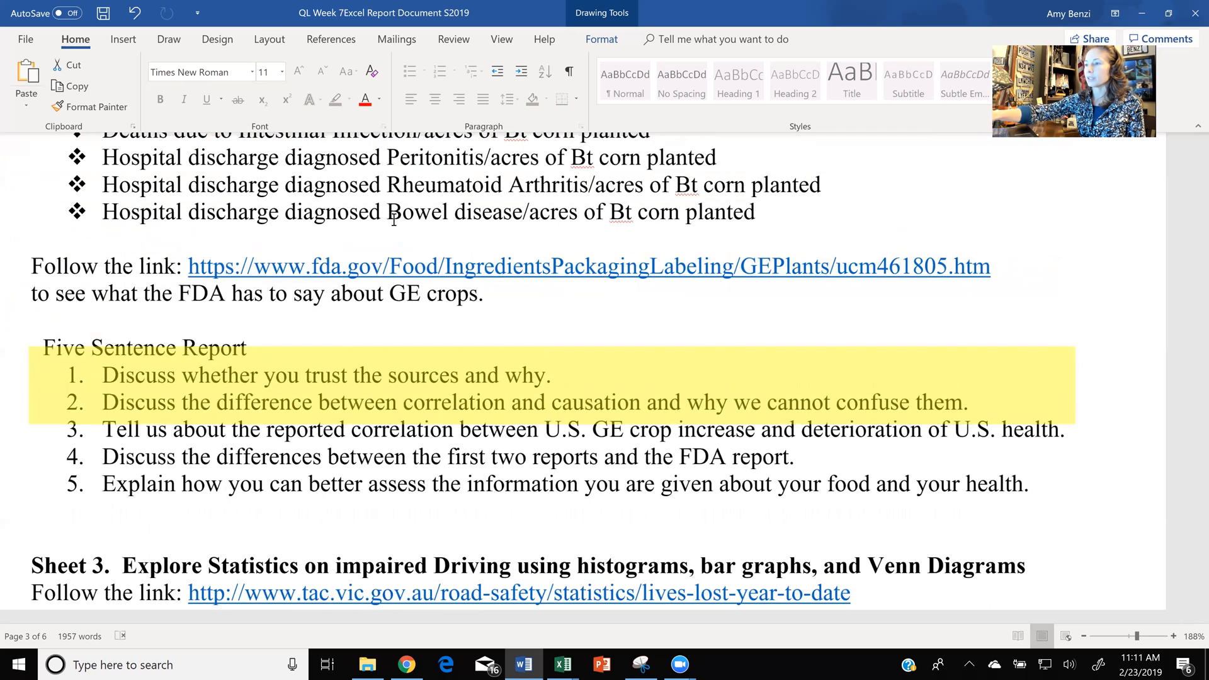
scroll(394, 219, "up", 4)
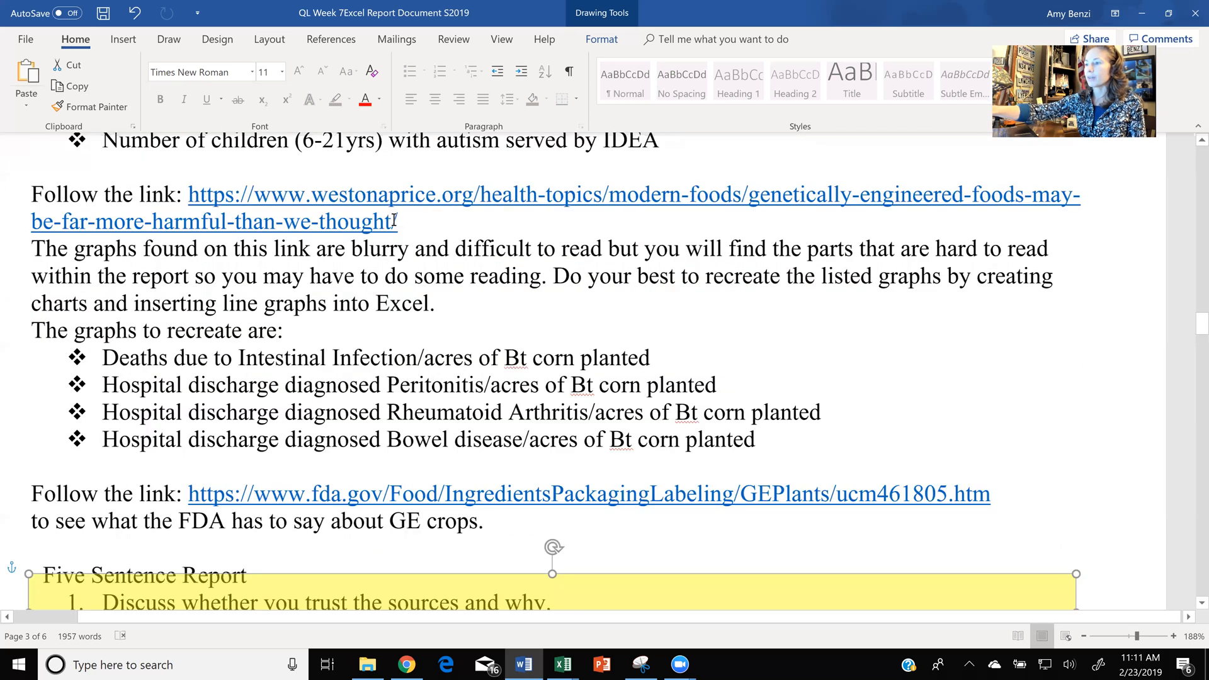
scroll(393, 221, "up", 5)
scroll(394, 220, "down", 2)
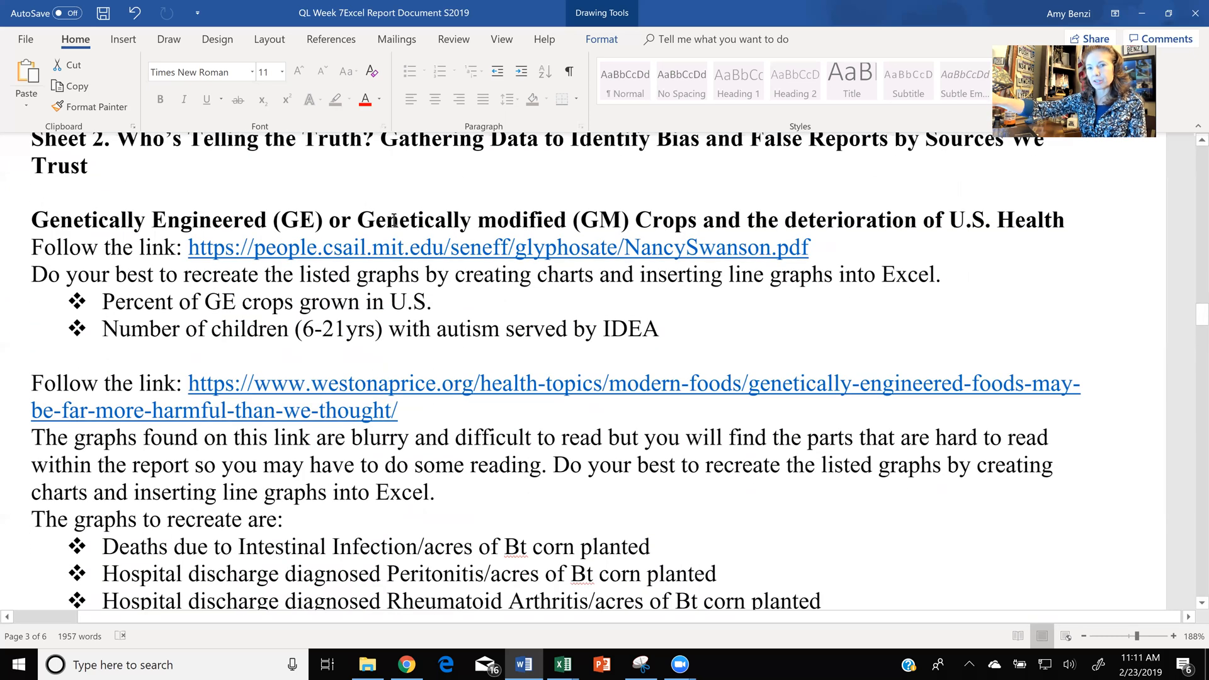
scroll(394, 221, "down", 4)
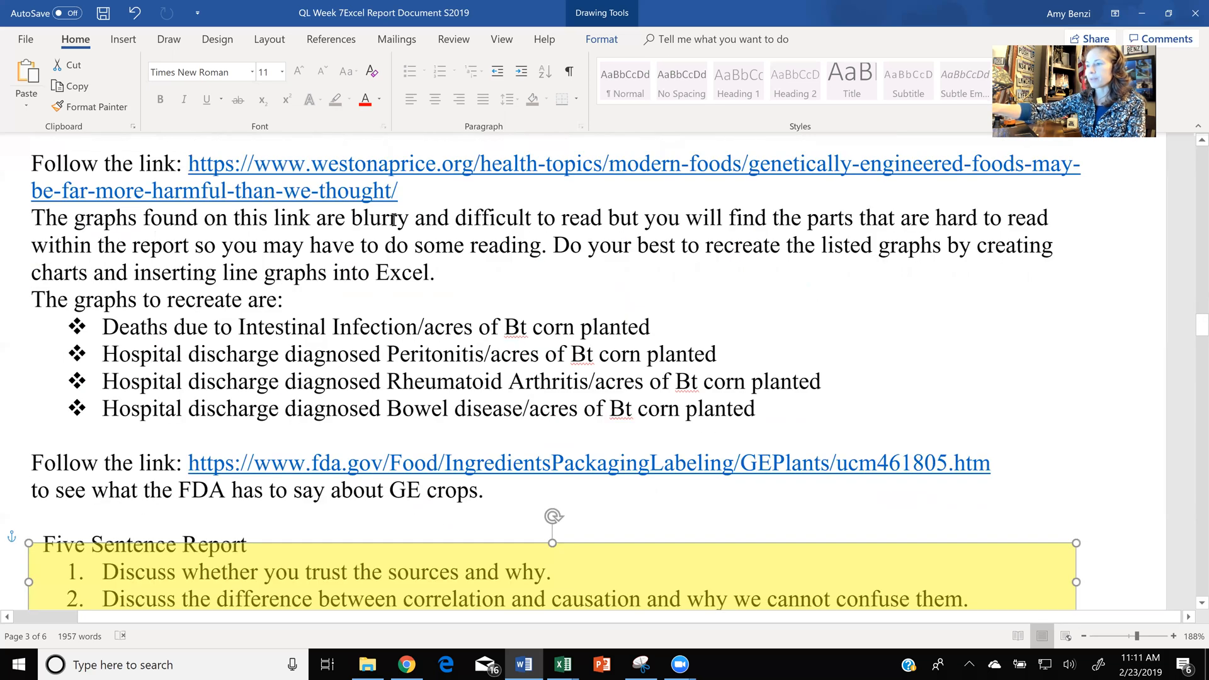
scroll(394, 219, "down", 4)
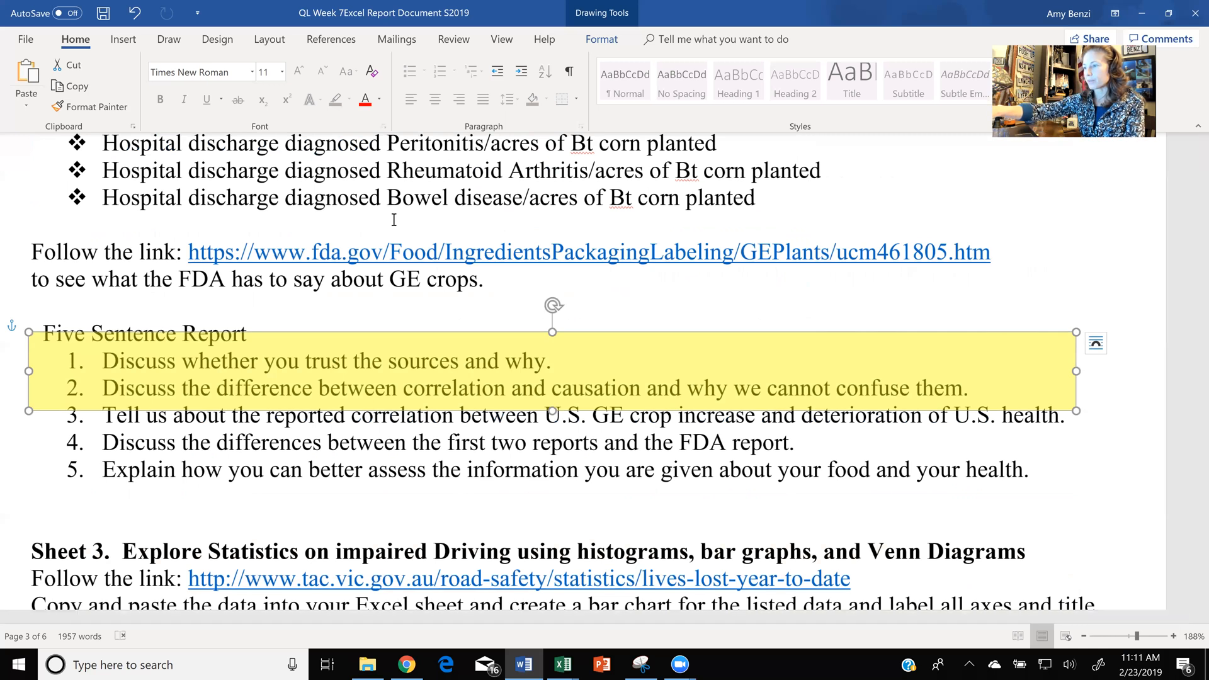
scroll(393, 219, "down", 1)
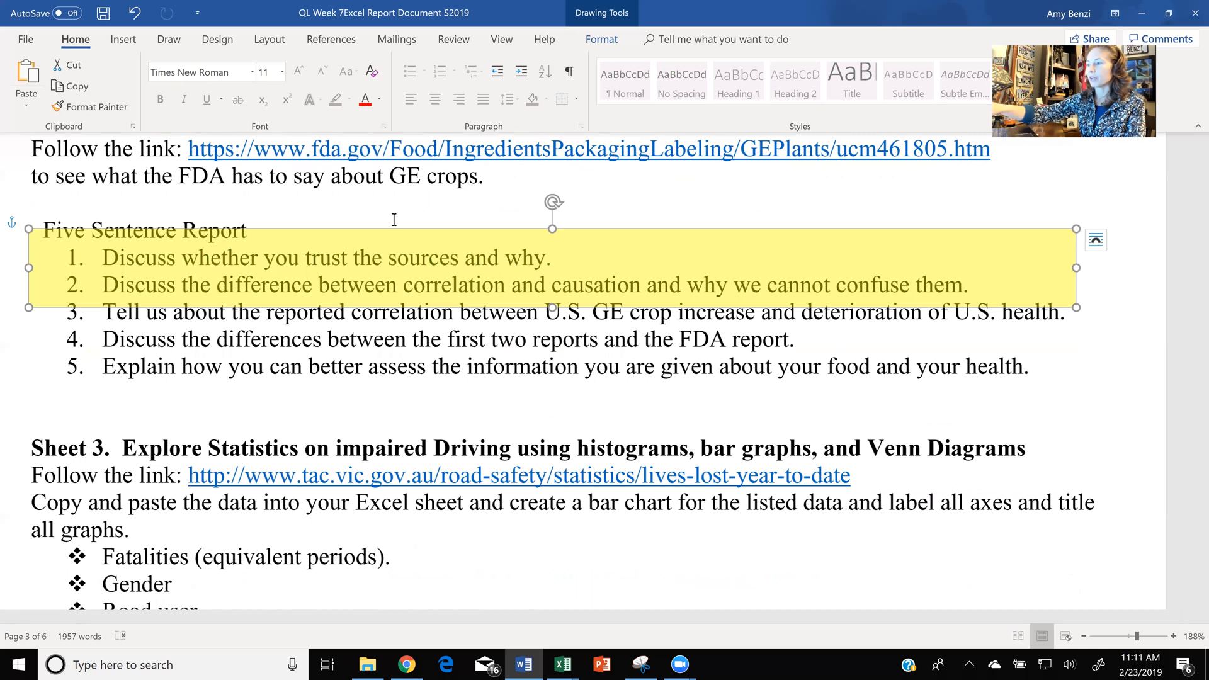
- Move the yellow highlight box up over the "The graphs to recreate are" line and the Deaths due to Intestinal Infection bullet
scroll(394, 219, "up", 4)
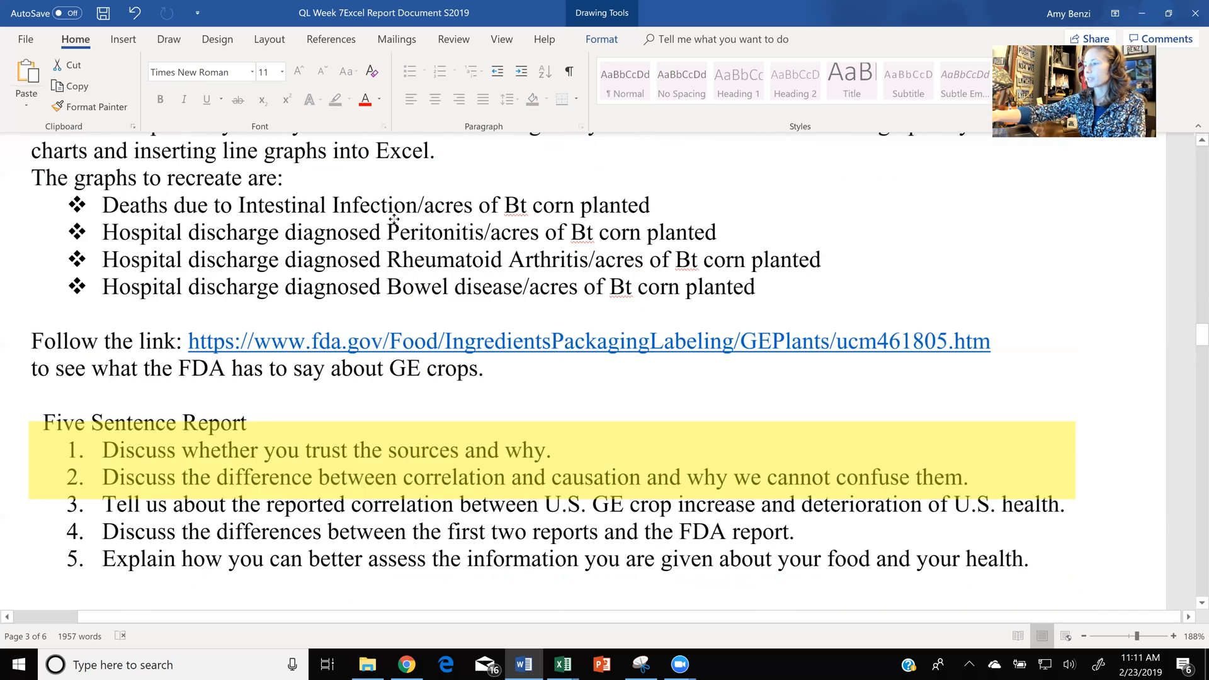
left_click_drag(343, 490, 393, 219)
scroll(393, 219, "up", 3)
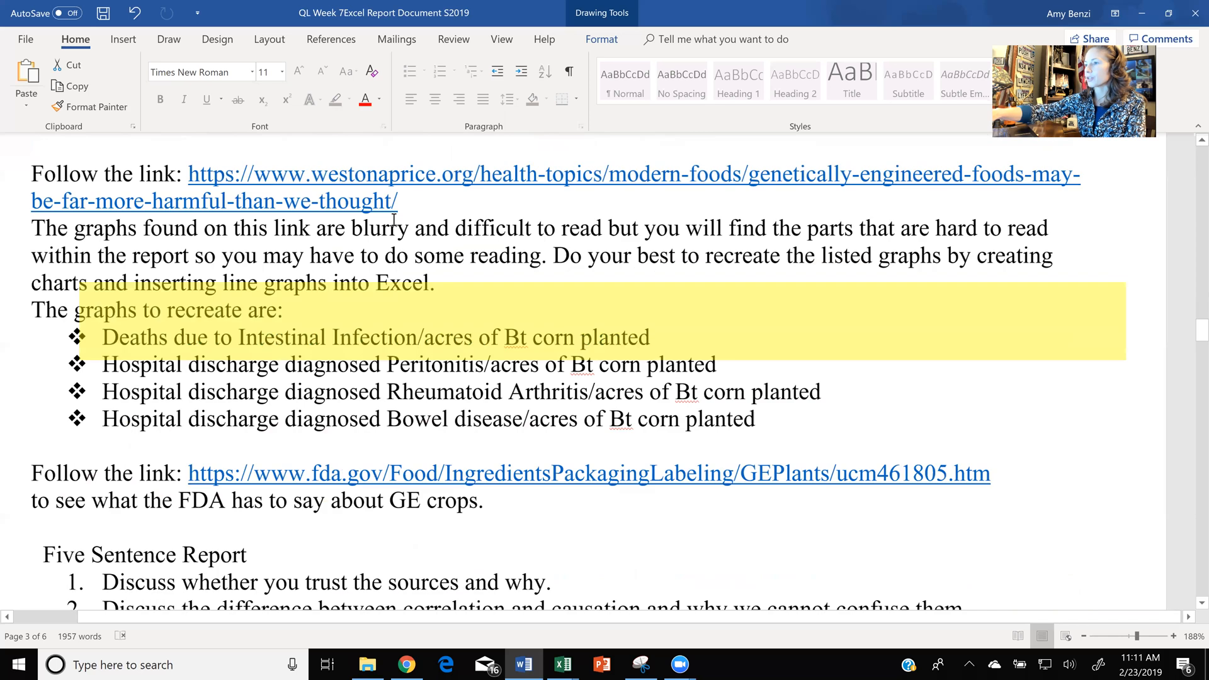
scroll(393, 219, "up", 6)
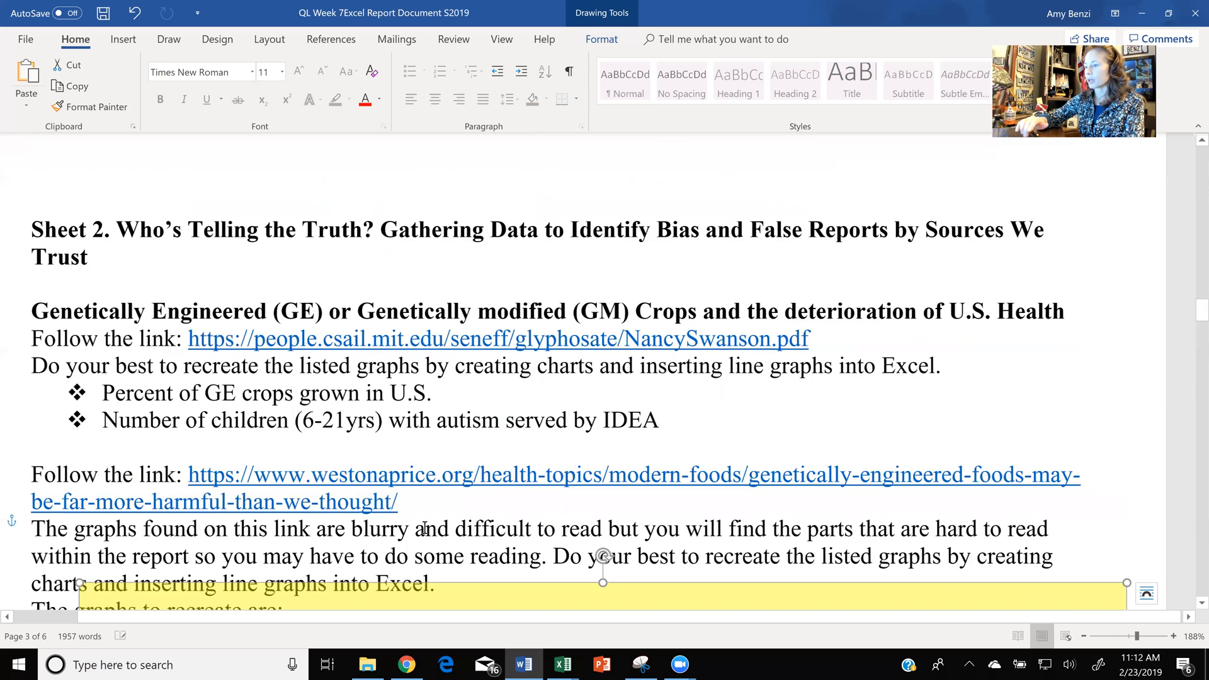
left_click(406, 665)
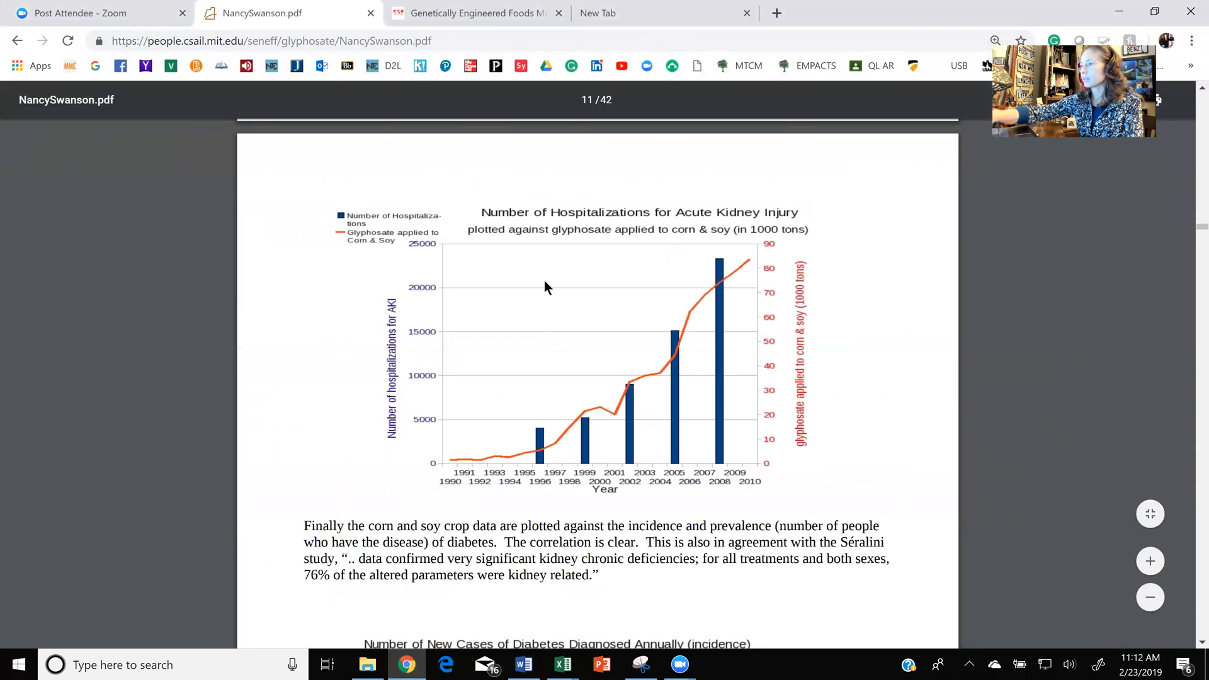
scroll(544, 280, "up", 2, "ctrl")
scroll(544, 281, "up", 5)
scroll(544, 281, "up", 15)
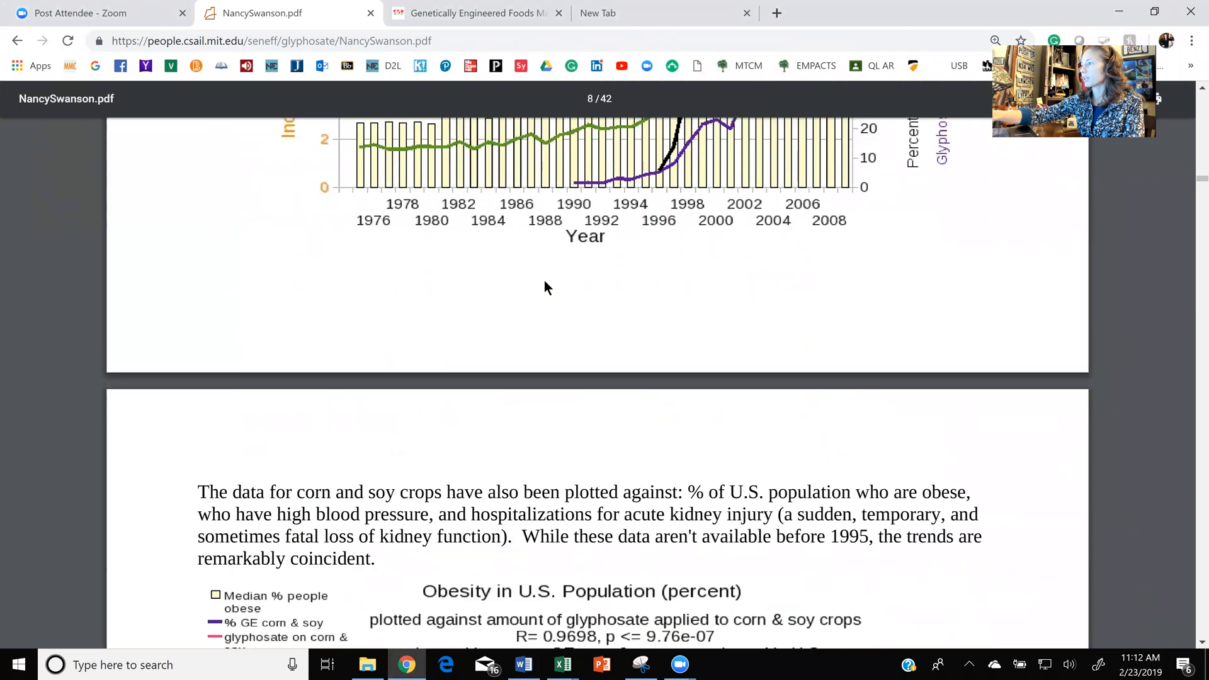
scroll(544, 281, "up", 8)
scroll(543, 281, "up", 12)
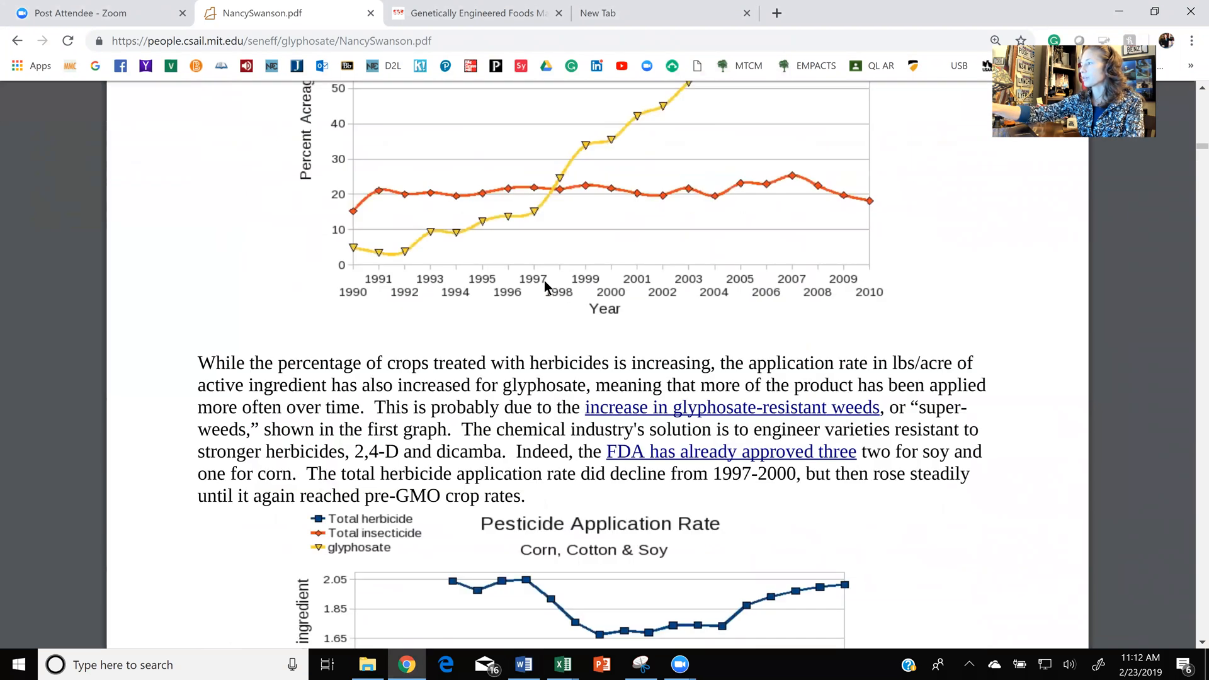
scroll(544, 281, "up", 15)
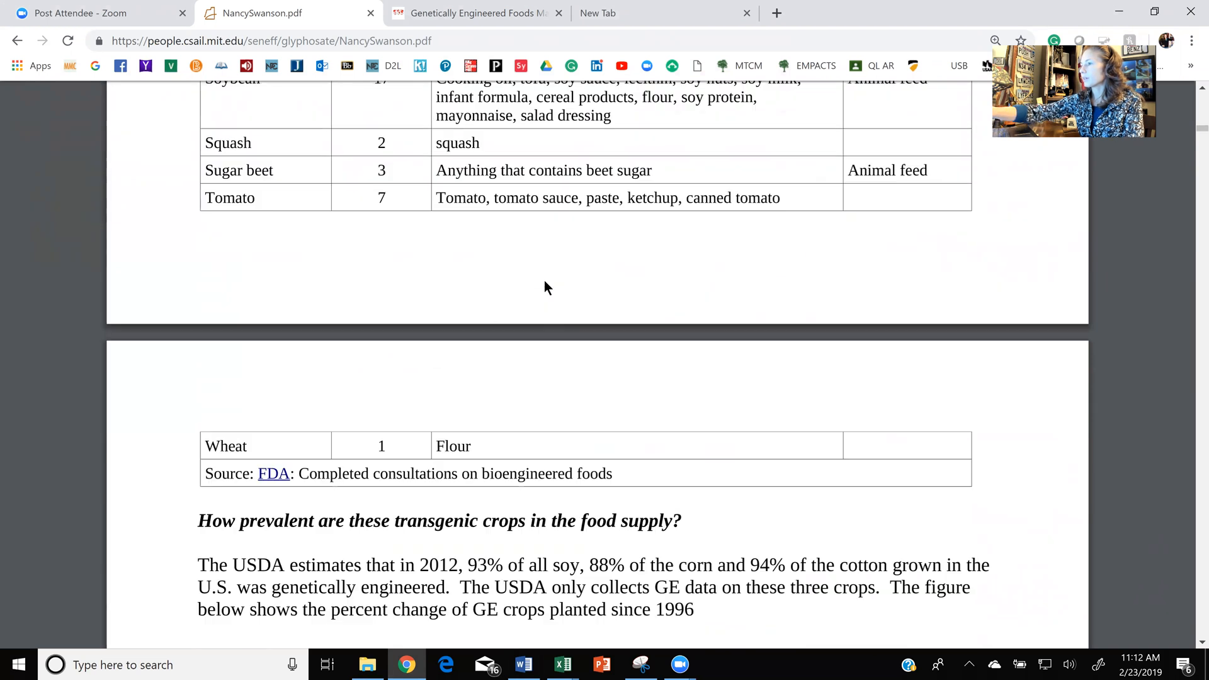
scroll(544, 281, "down", 5, "ctrl")
scroll(544, 281, "up", 10)
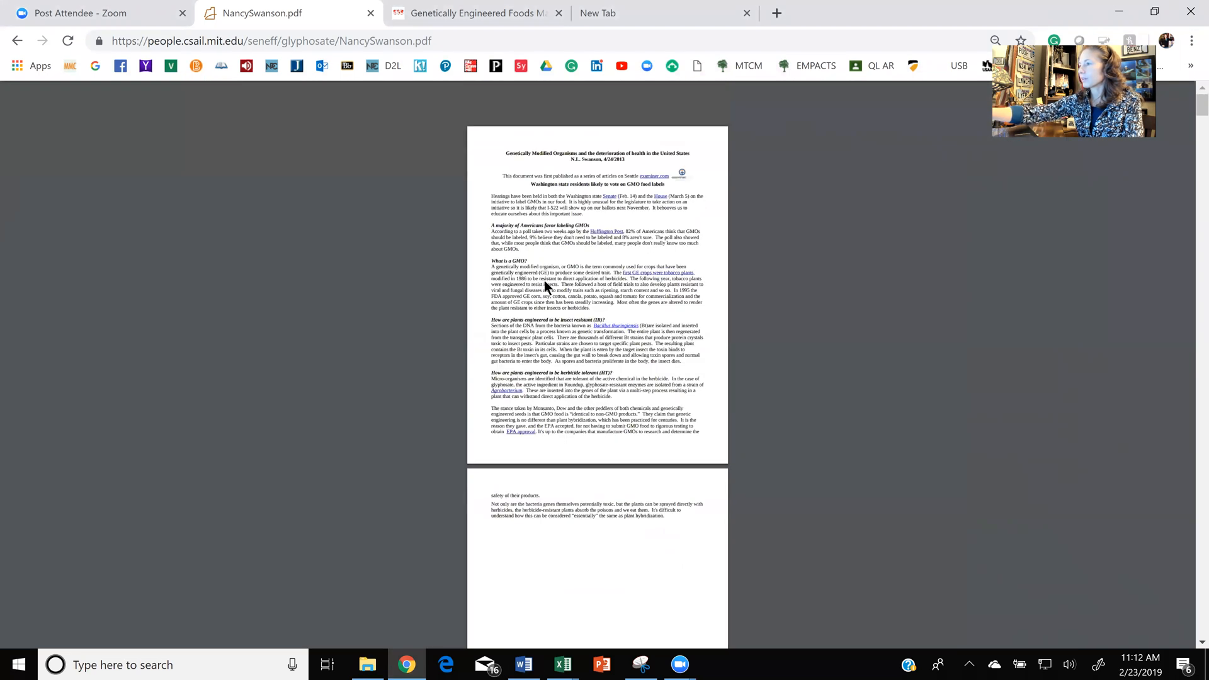
scroll(543, 281, "up", 4, "ctrl")
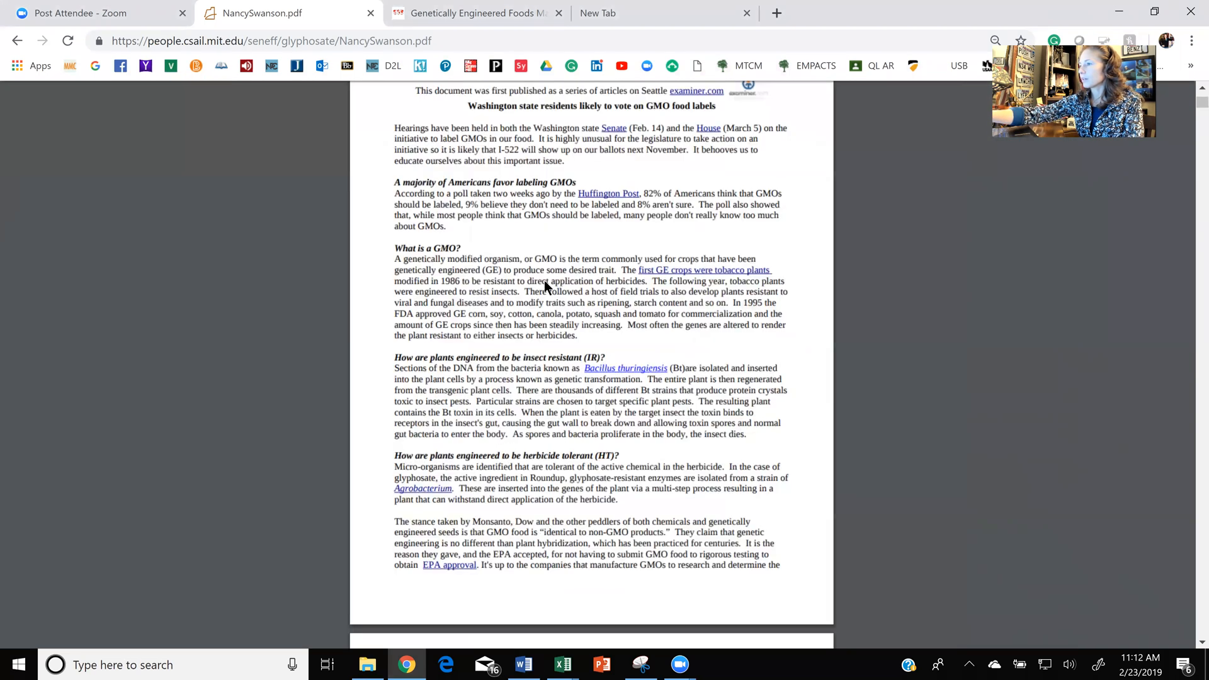
scroll(544, 281, "up", 4, "ctrl")
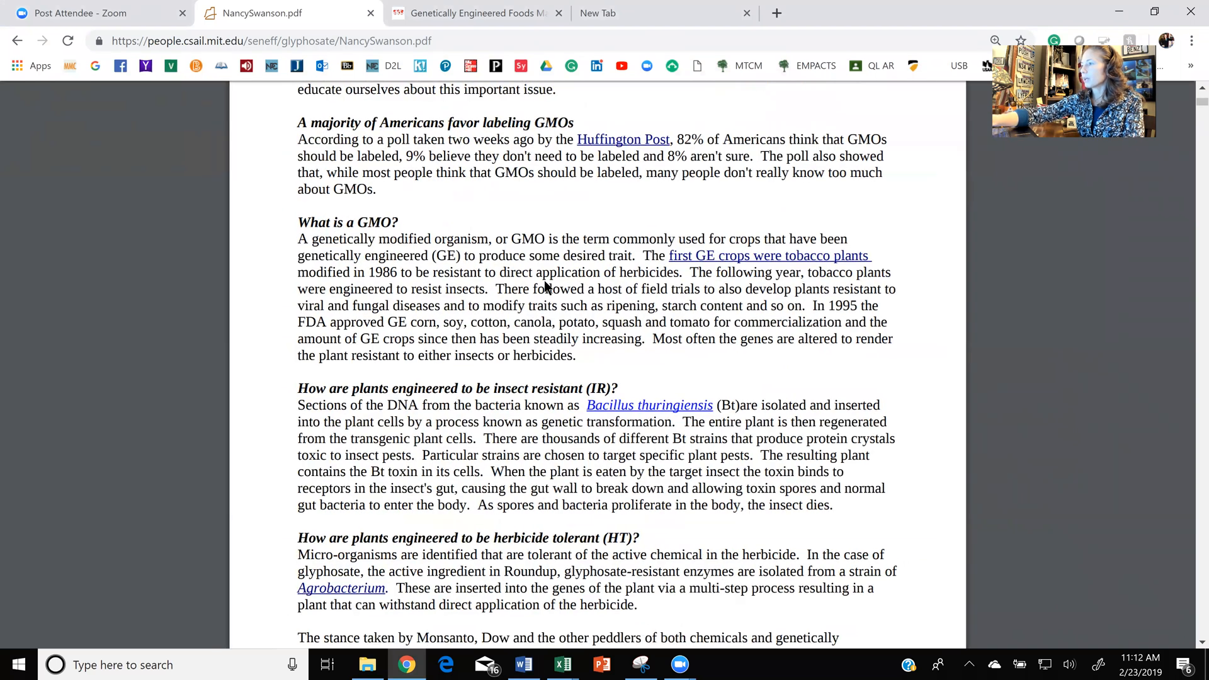
scroll(544, 281, "up", 1, "ctrl")
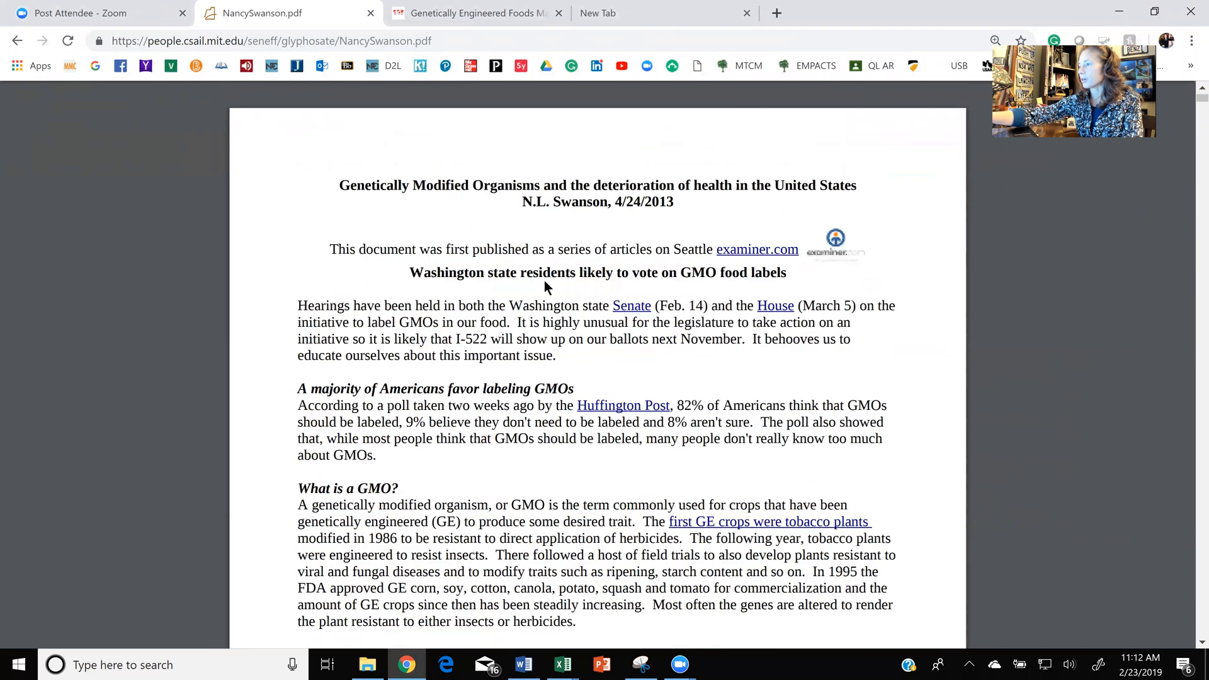
scroll(544, 281, "up", 1, "ctrl")
scroll(544, 281, "up", 1, "ctrl")
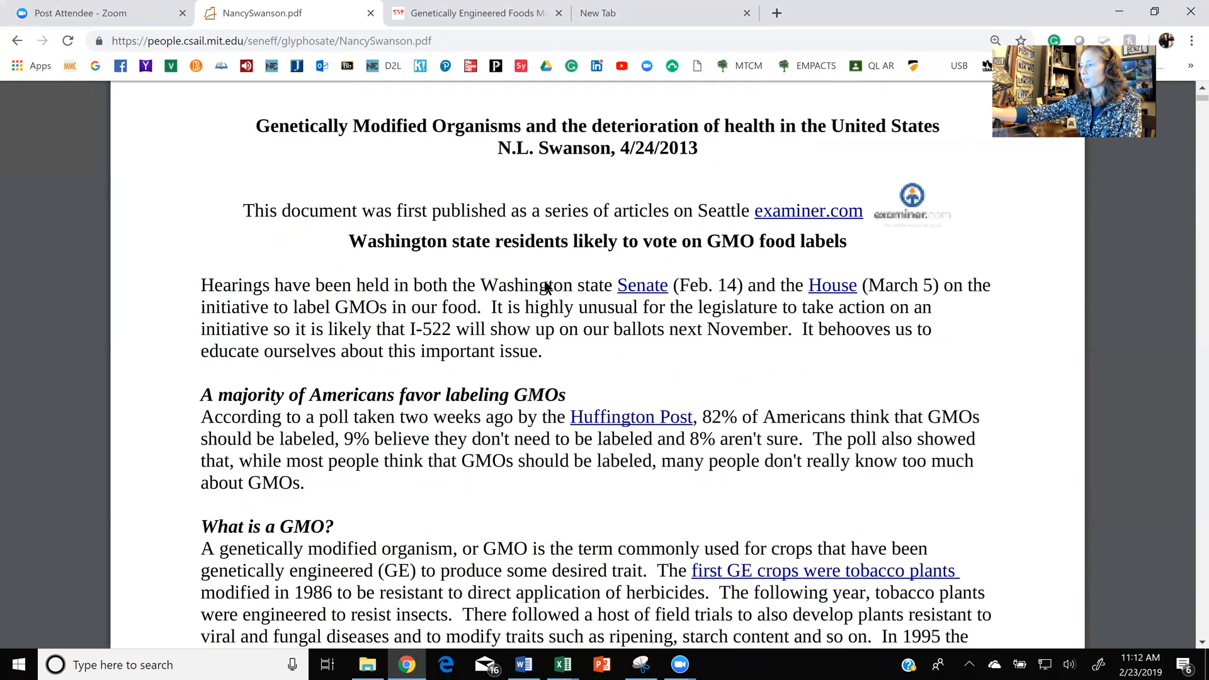
- Examine the first page's sections on GMO labeling and what a GMO is, enlarged, and return to the whole-page overview
scroll(547, 287, "down", 2)
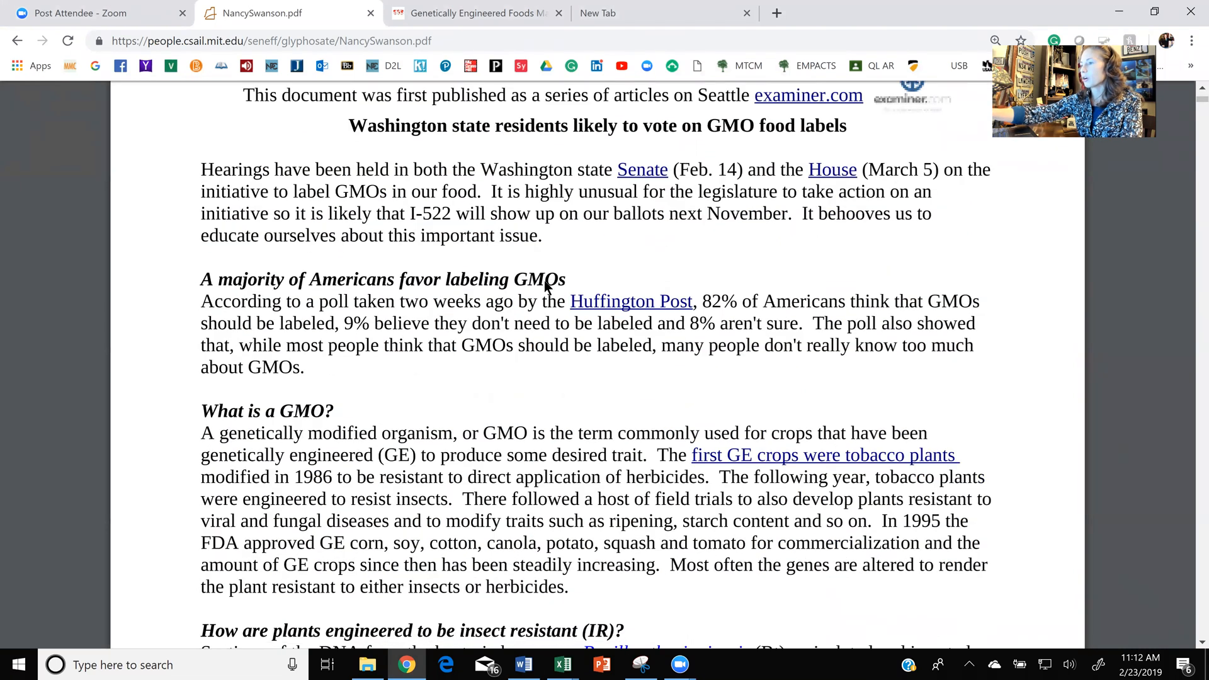
scroll(546, 287, "up", 1)
scroll(545, 284, "up", 1)
scroll(546, 283, "up", 2)
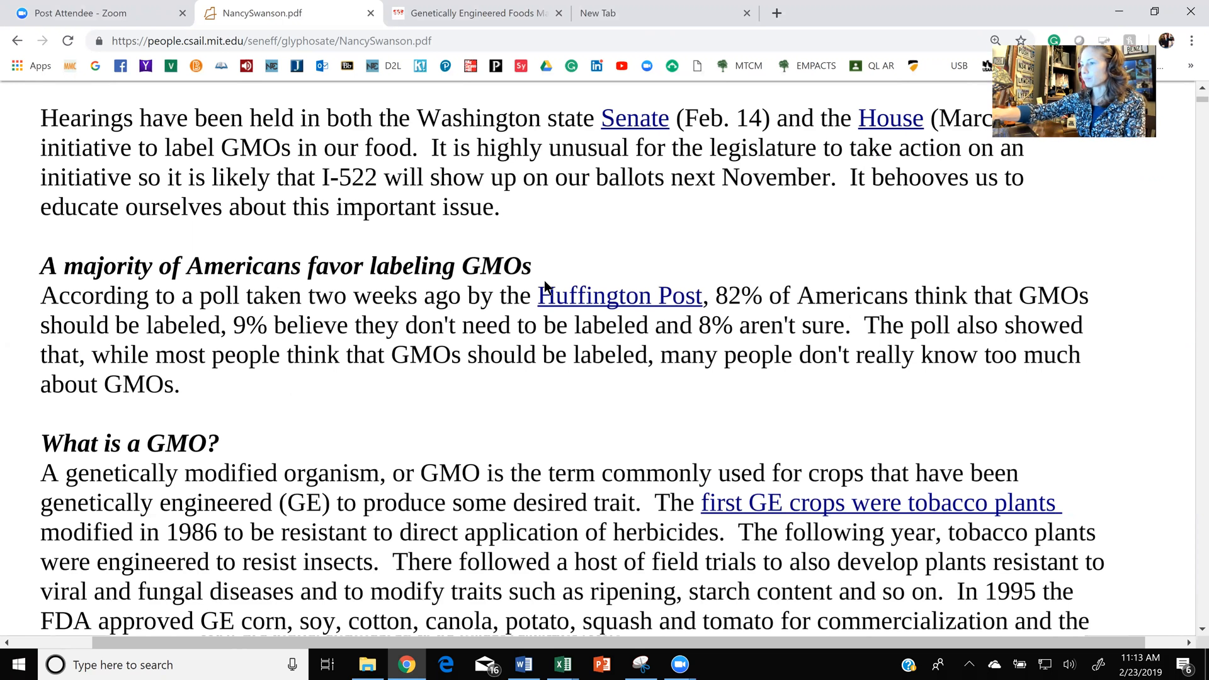
scroll(546, 286, "down", 2)
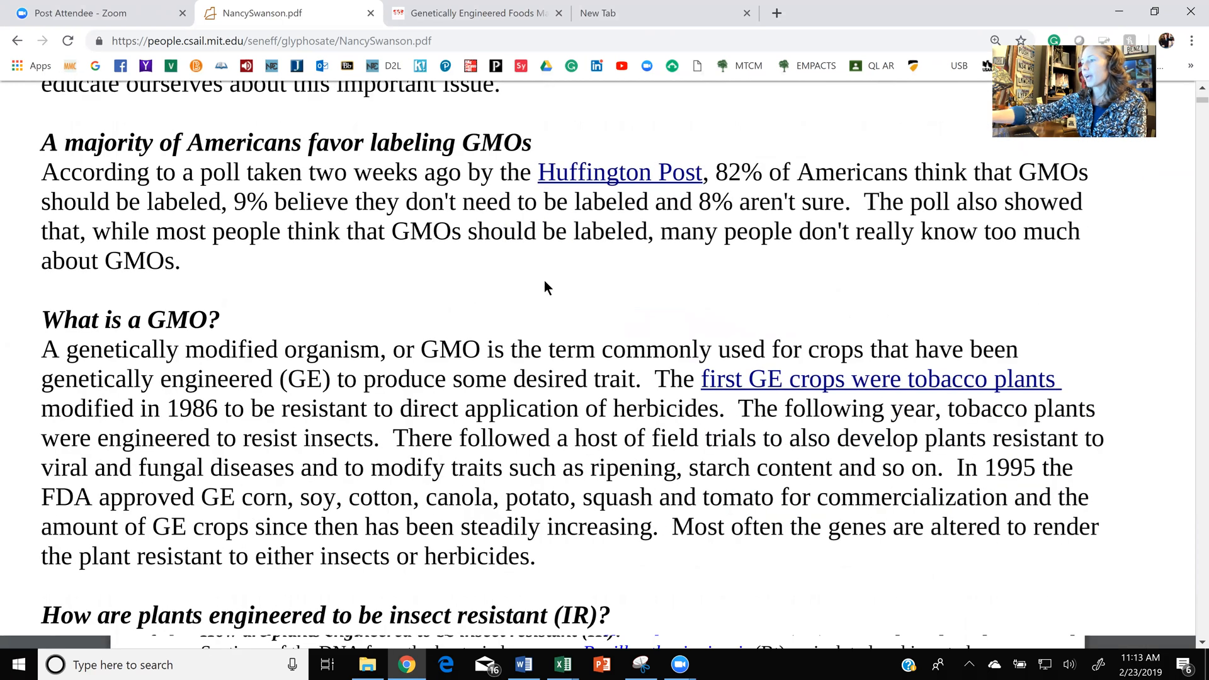
scroll(545, 287, "down", 2)
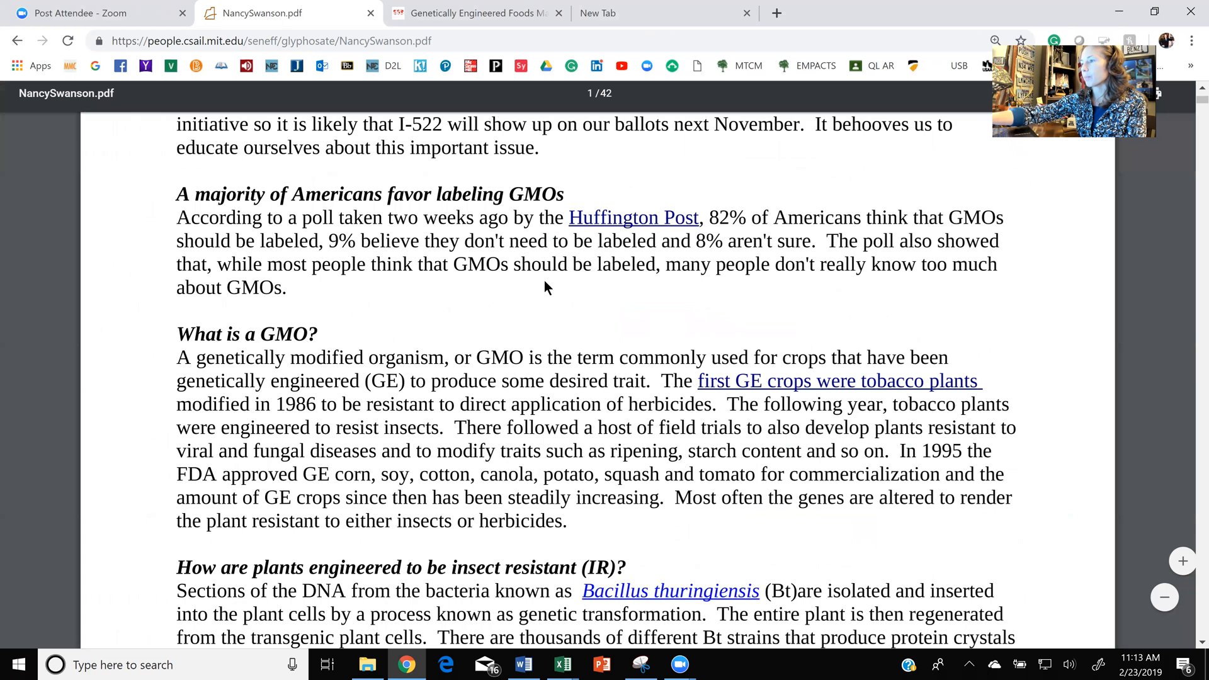
scroll(545, 286, "down", 3)
scroll(545, 286, "down", 2)
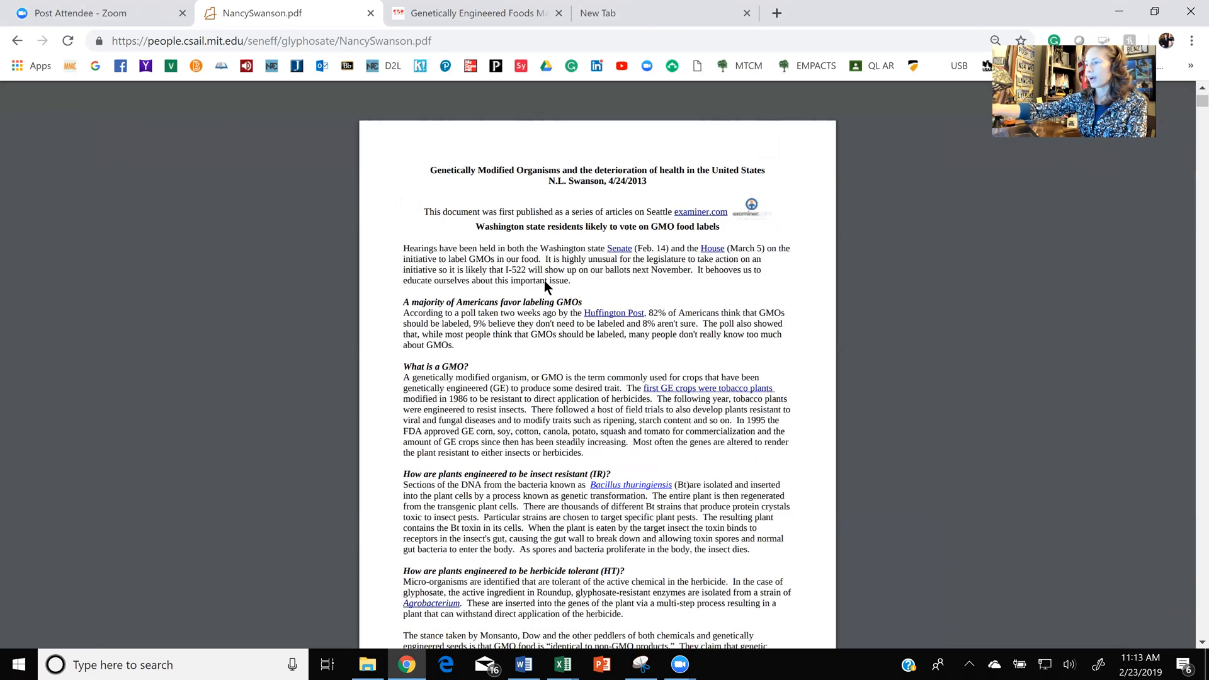
- Find the "Percent of GE crops grown in U.S." graph in NancySwanson.pdf and enlarge it for capturing
scroll(544, 280, "down", 3)
scroll(544, 281, "down", 2)
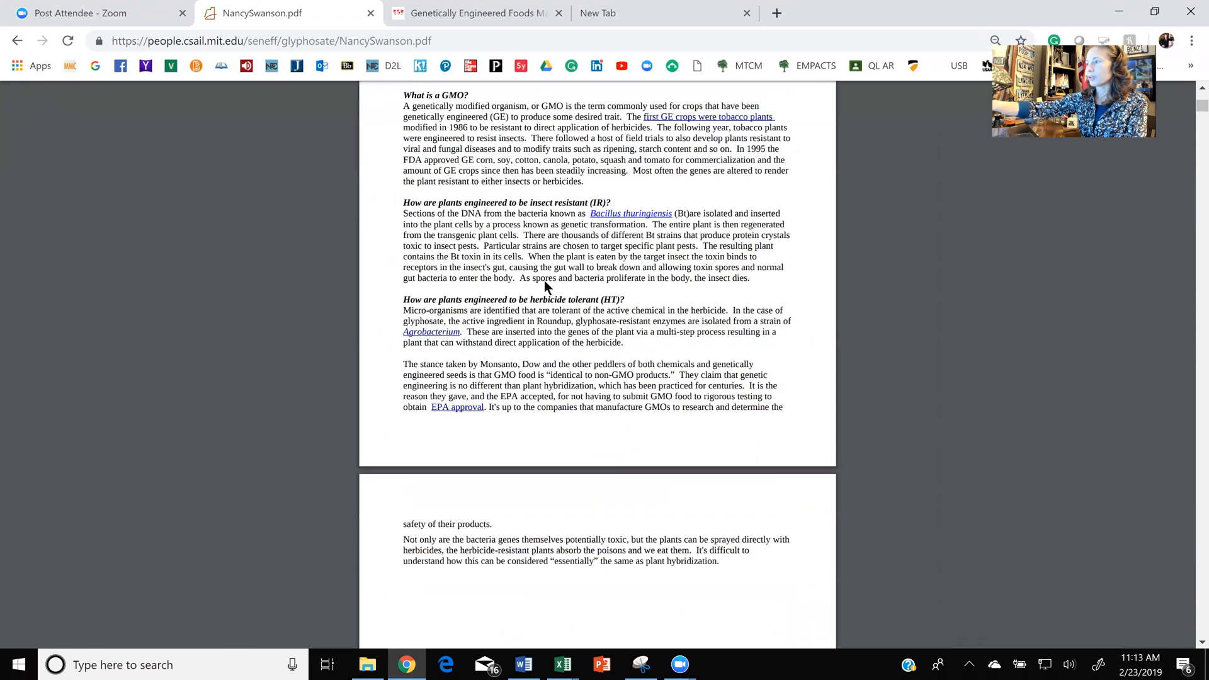
scroll(544, 281, "down", 8)
scroll(544, 287, "down", 3)
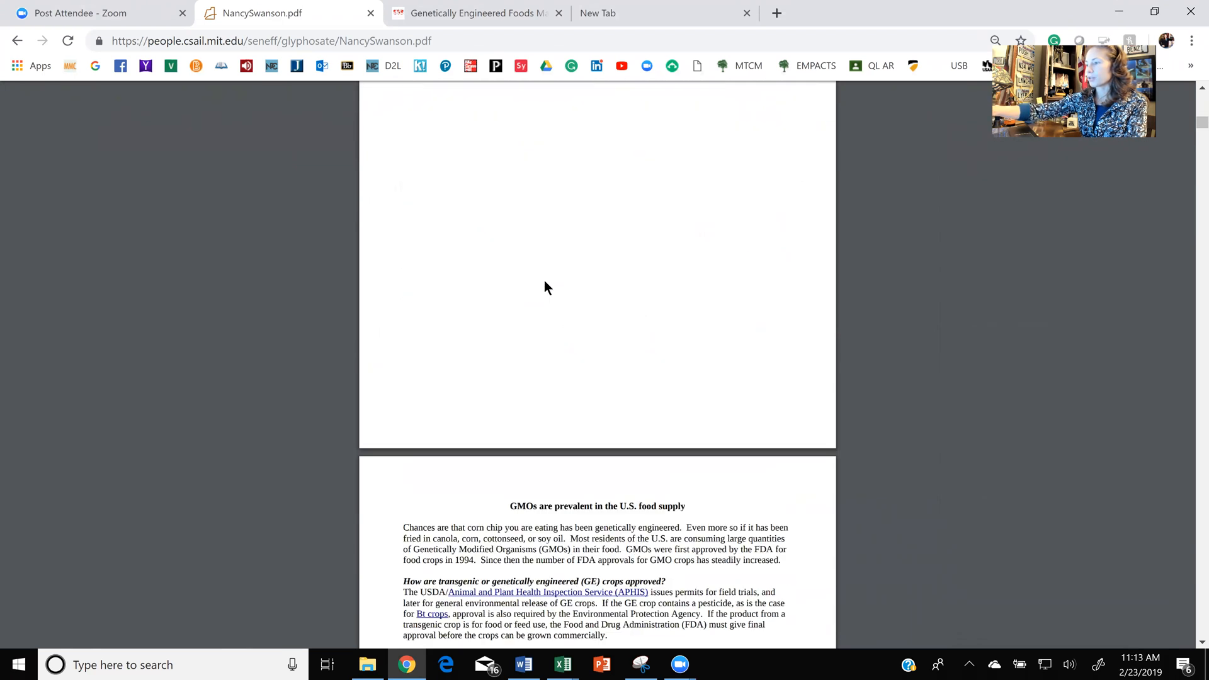
scroll(544, 282, "down", 7)
scroll(545, 282, "down", 8)
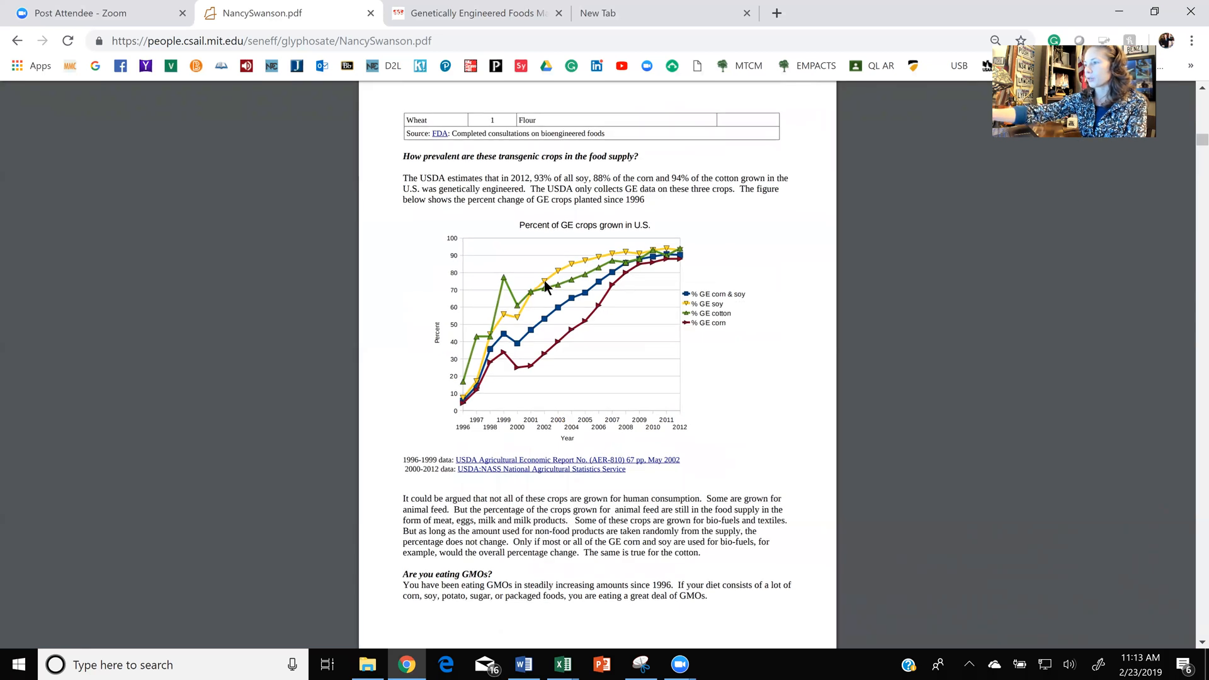
scroll(544, 281, "up", 2)
scroll(544, 287, "up", 3)
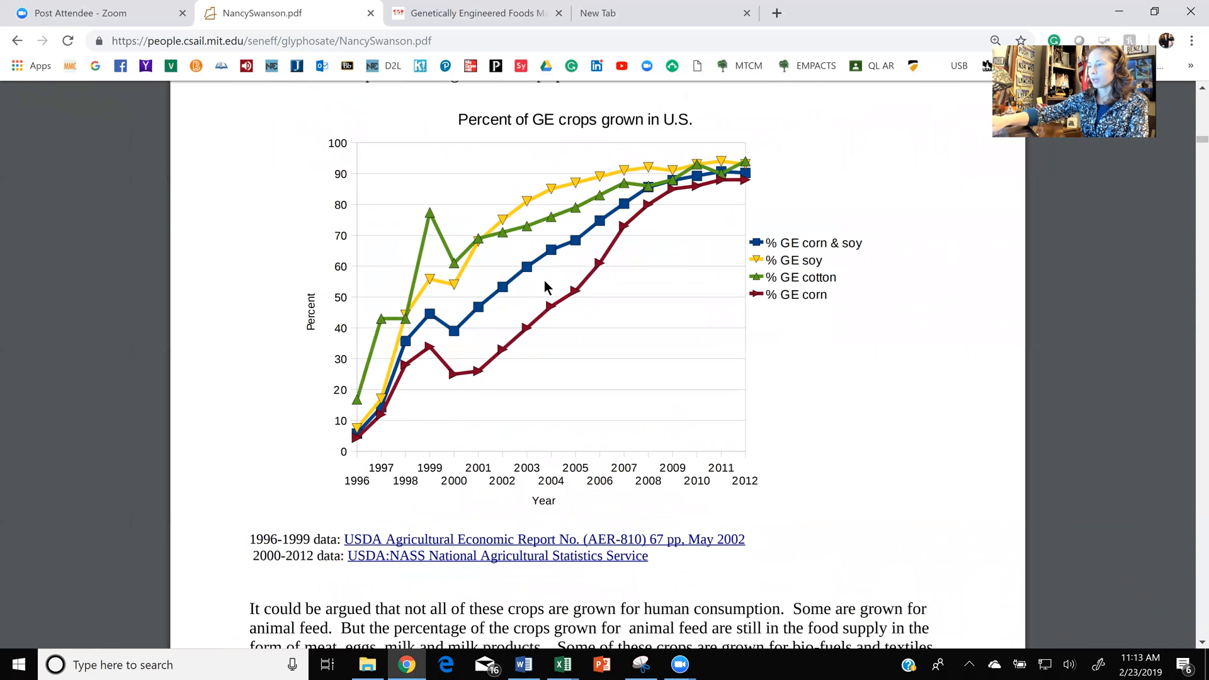
left_click(648, 668)
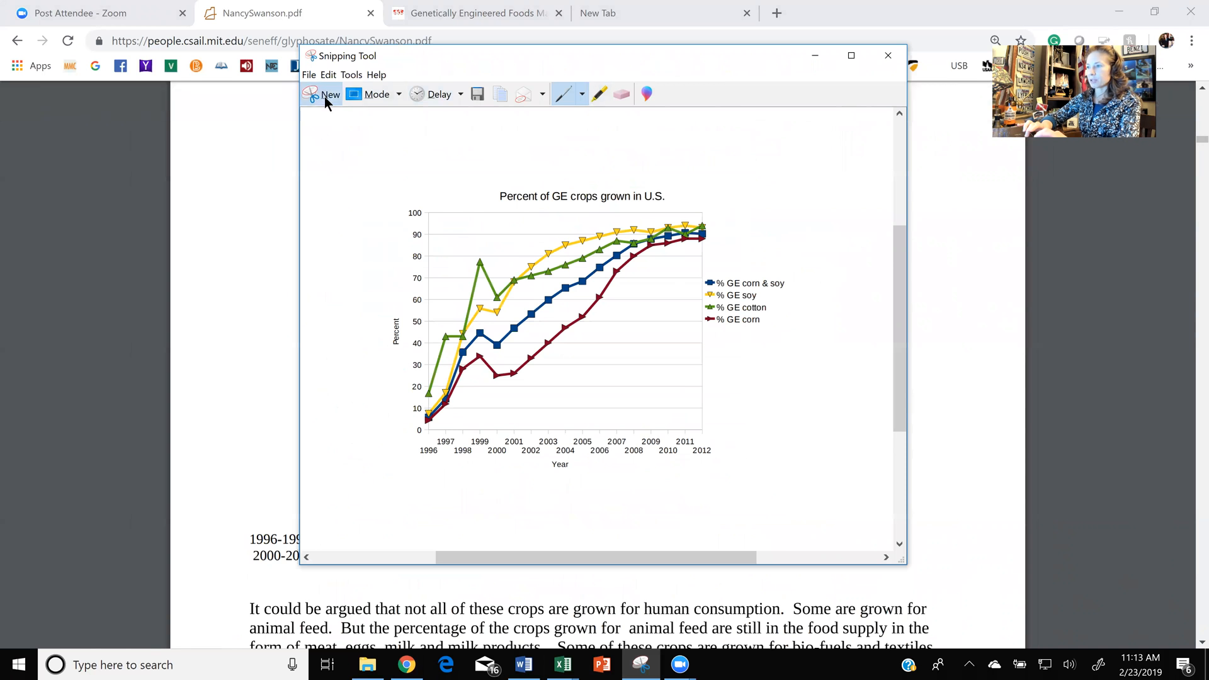
left_click(323, 96)
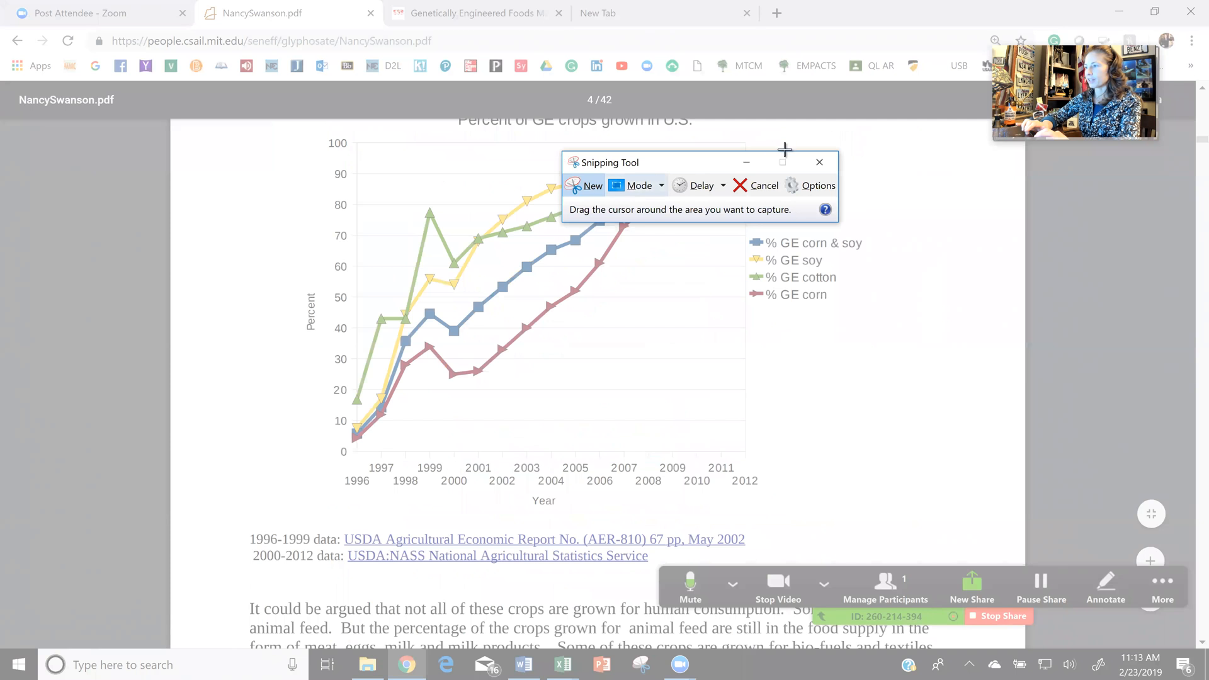
left_click(819, 162)
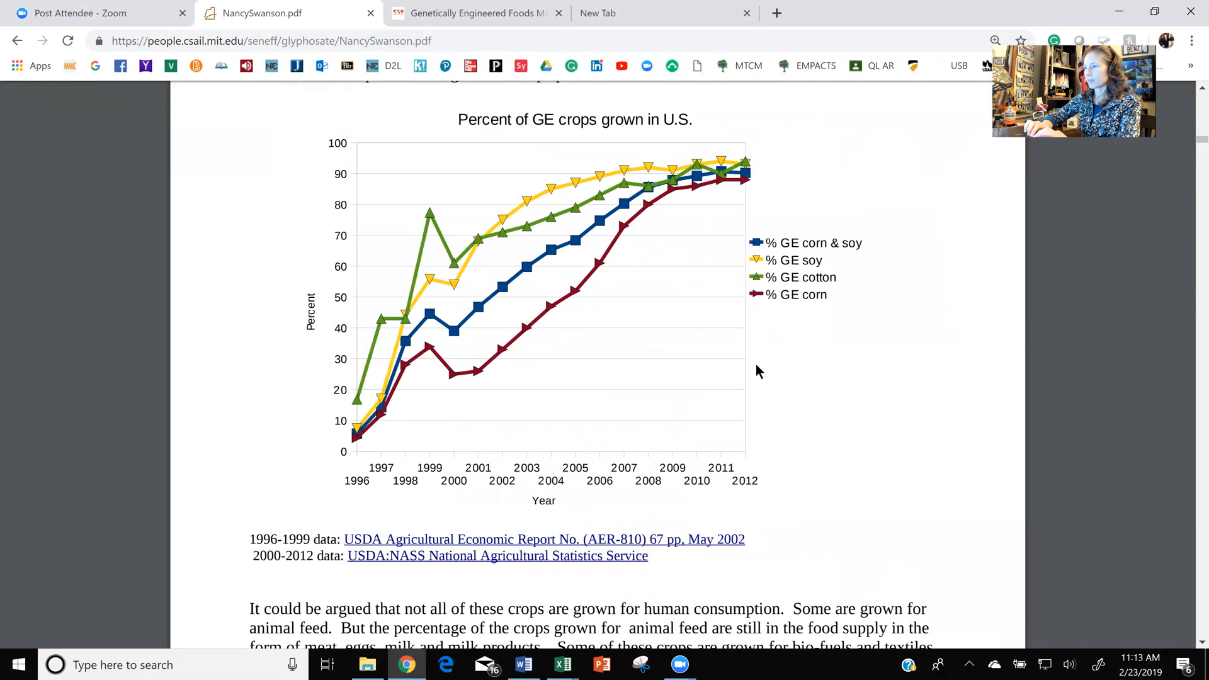
- Capture a new rectangular snip of the whole "Percent of GE crops grown in U.S." graph, including its title, axes and legend, with Snipping Tool
scroll(755, 372, "up", 2)
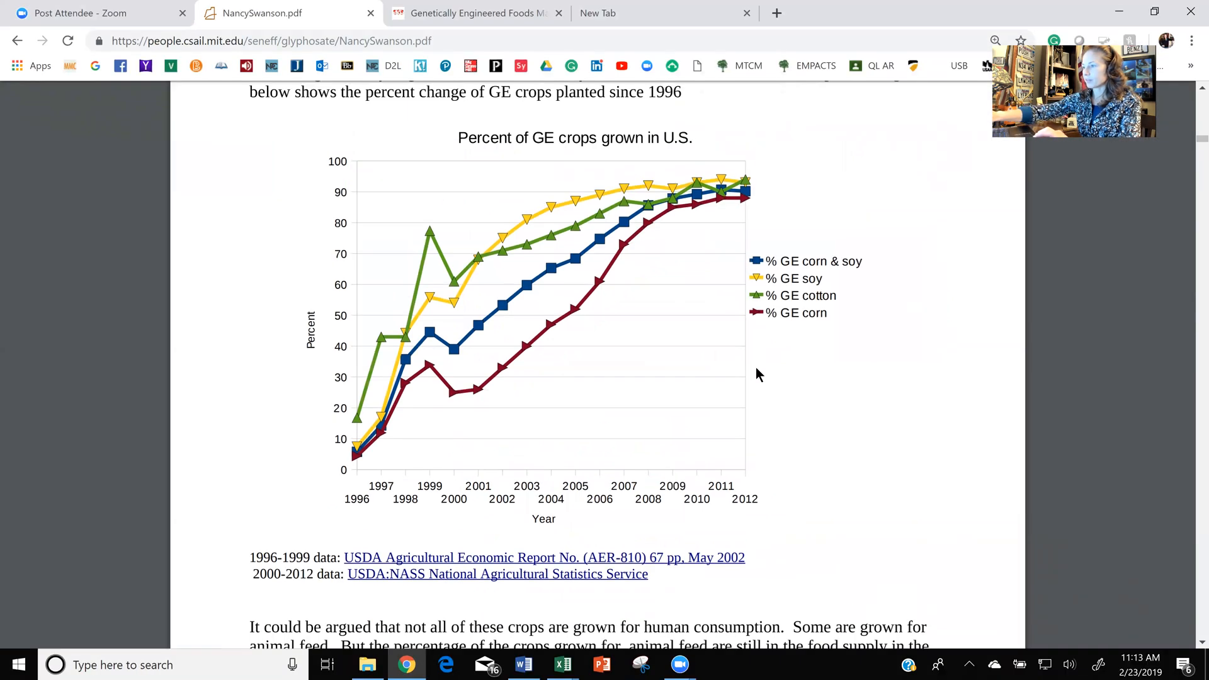
left_click(644, 664)
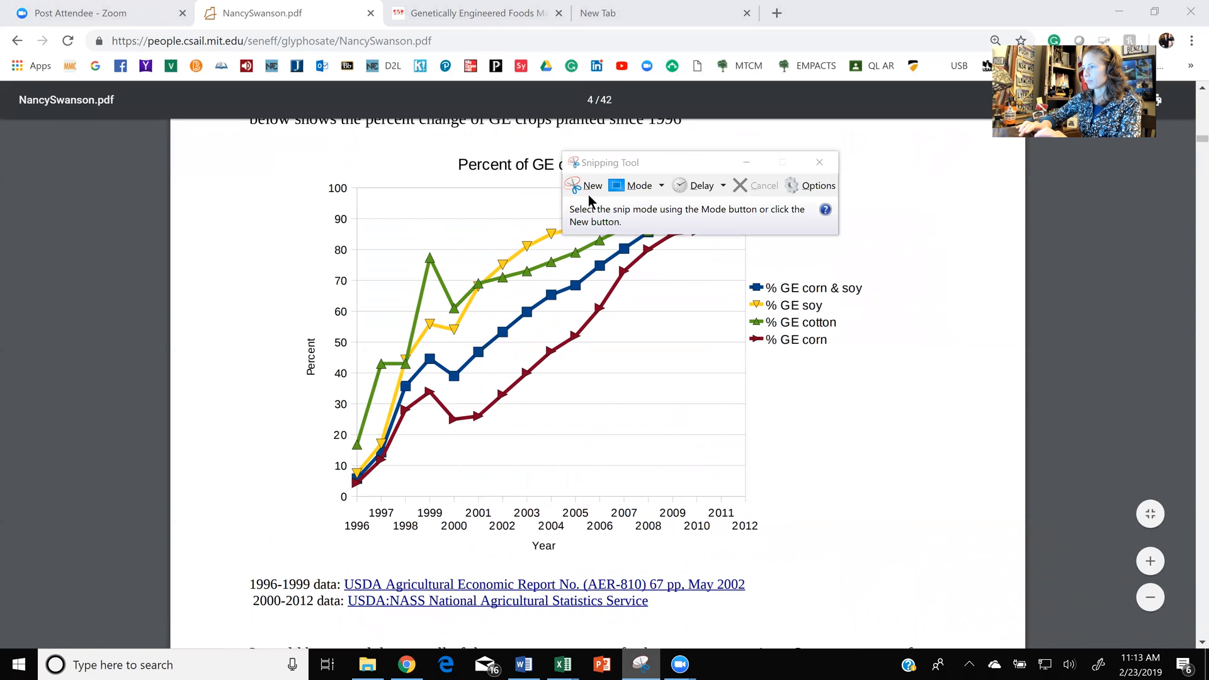
left_click(590, 186)
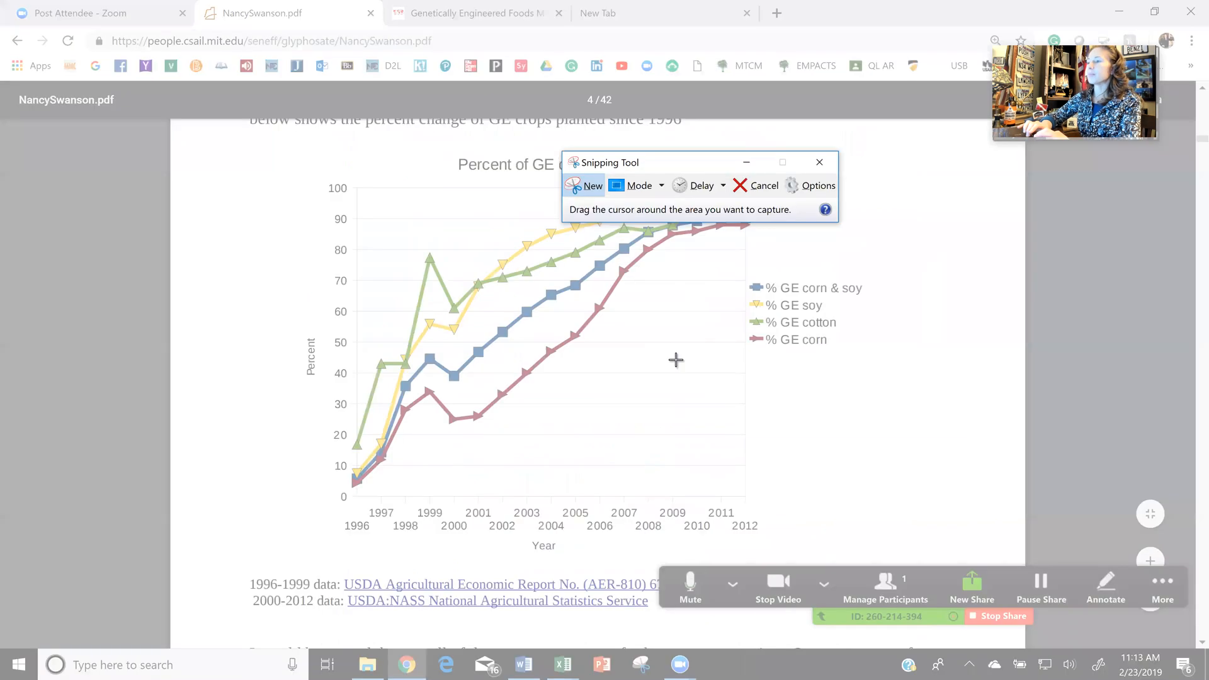
left_click_drag(275, 151, 892, 555)
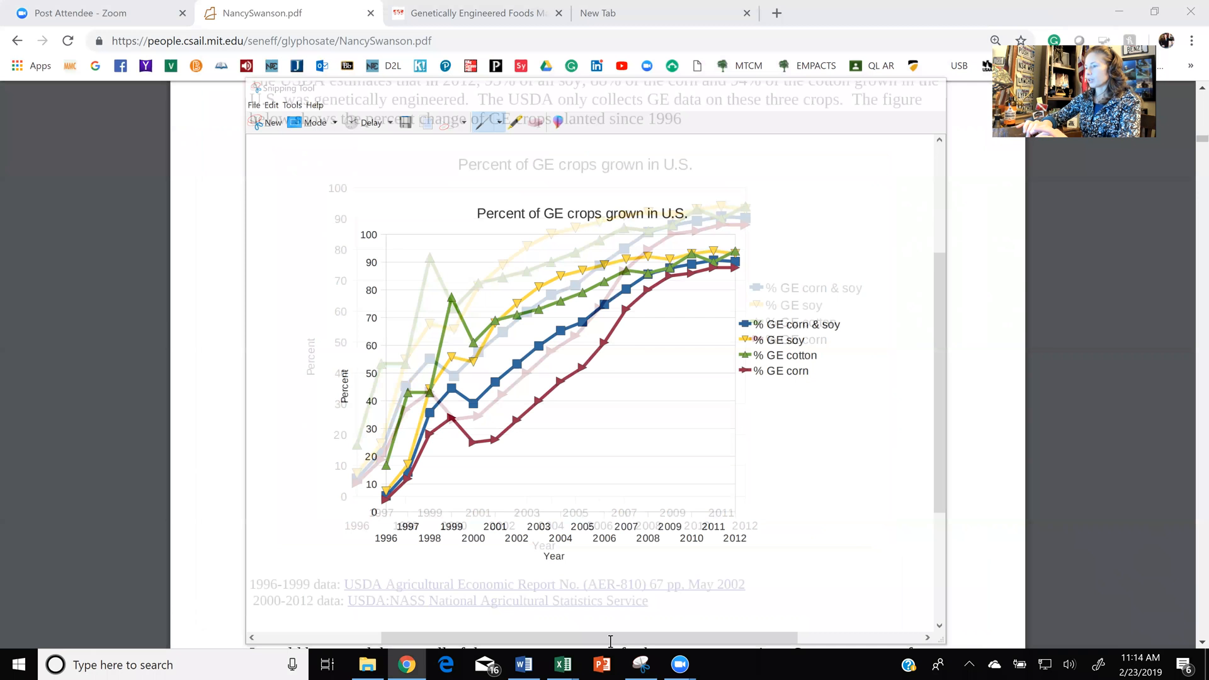
- Switch to the Module 2 QLMR S2019 video workbook in Excel and paste the graph snip onto the GM Crops and Health in America sheet
mouse_move(563, 664)
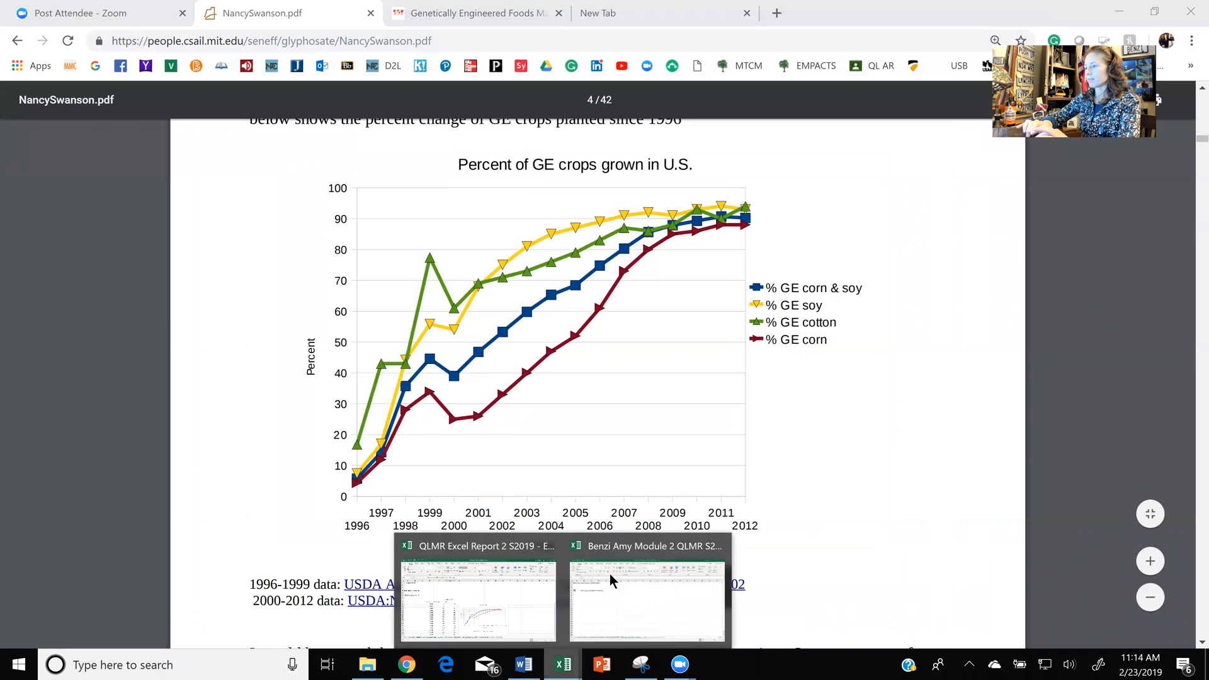
left_click(636, 610)
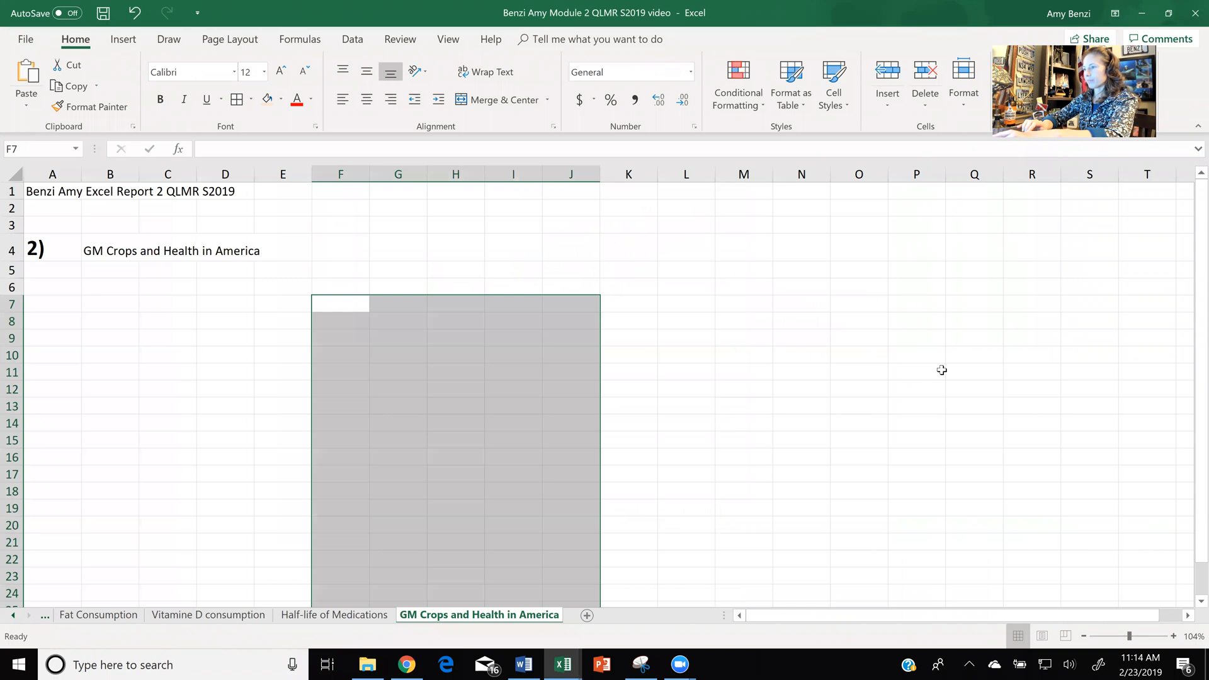
key("ctrl+v")
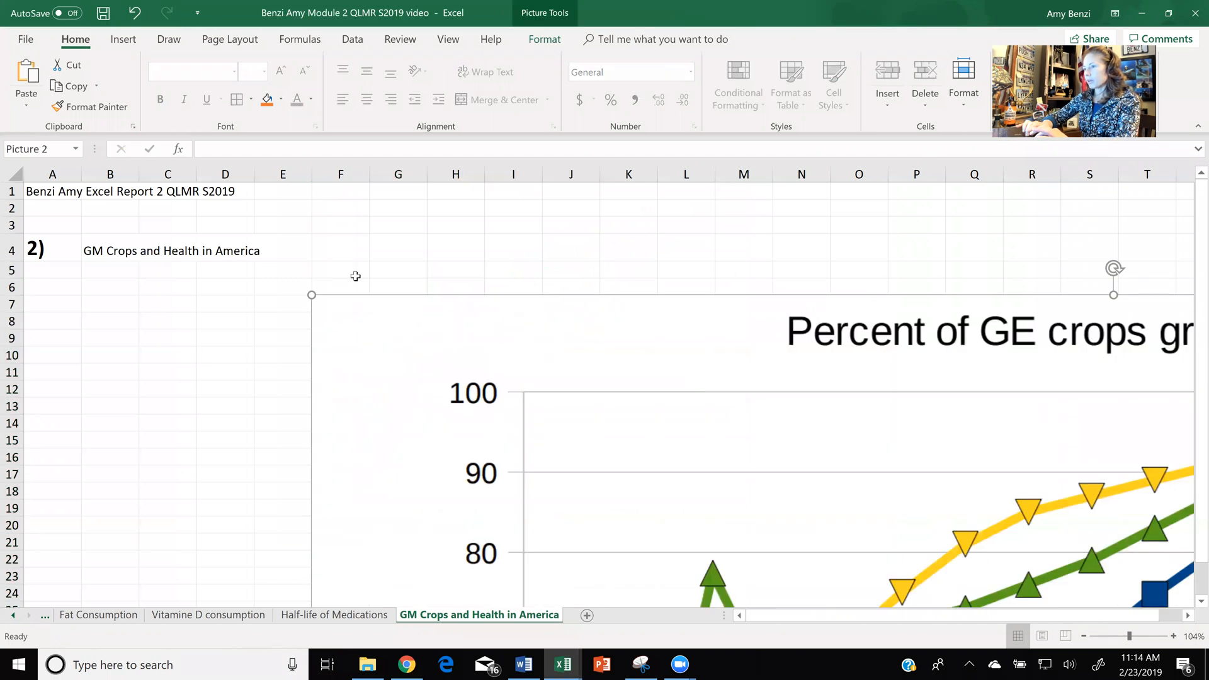
- Shrink the pasted graph picture and place it so it spans about columns J to S and rows 2 to 22
left_click_drag(311, 295, 824, 254)
left_click_drag(525, 221, 807, 408)
left_click_drag(753, 274, 704, 283)
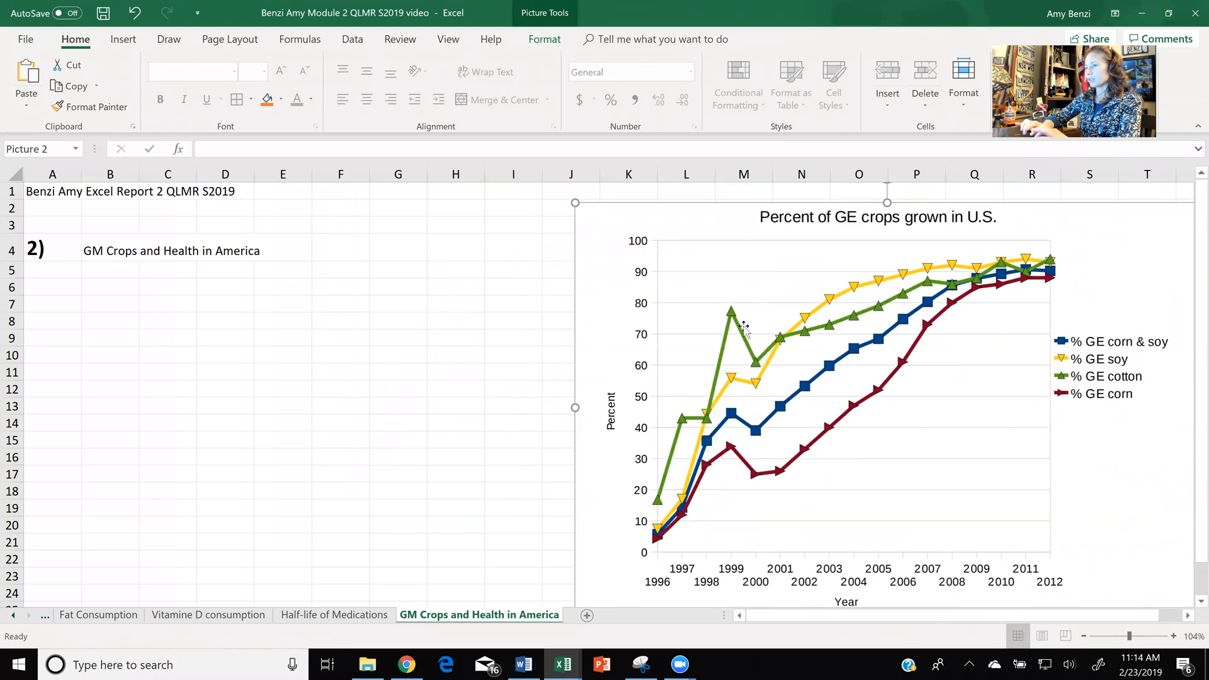
left_click_drag(575, 203, 605, 275)
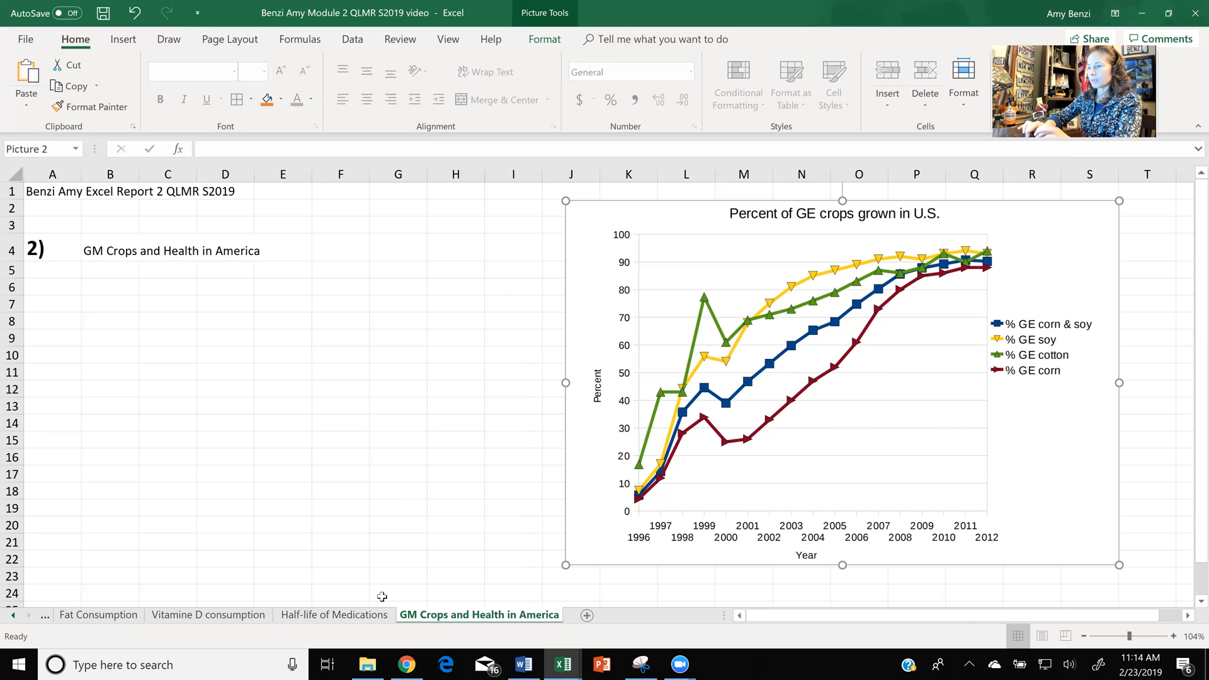
- Check the Half-life of Medications sheet, and on the GM Crops and Health in America sheet enter the headings Years in D6 and GE Corn & Soy in E6
left_click(356, 615)
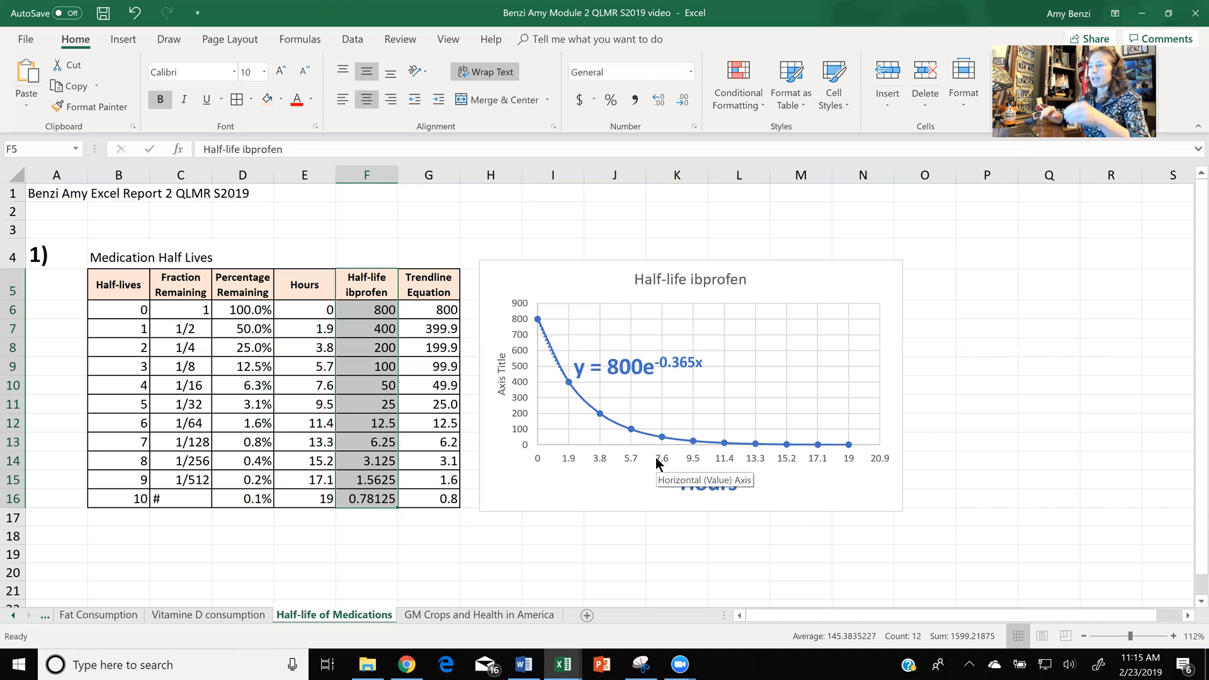
left_click(462, 616)
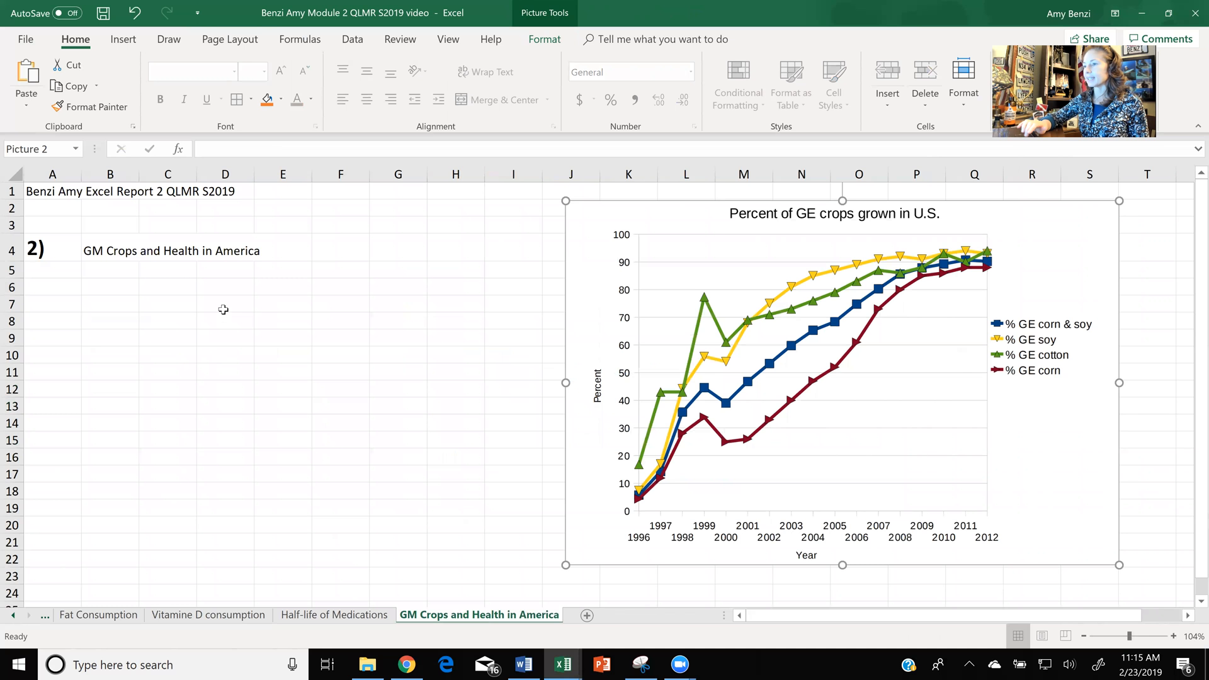
left_click(223, 286)
type("Years")
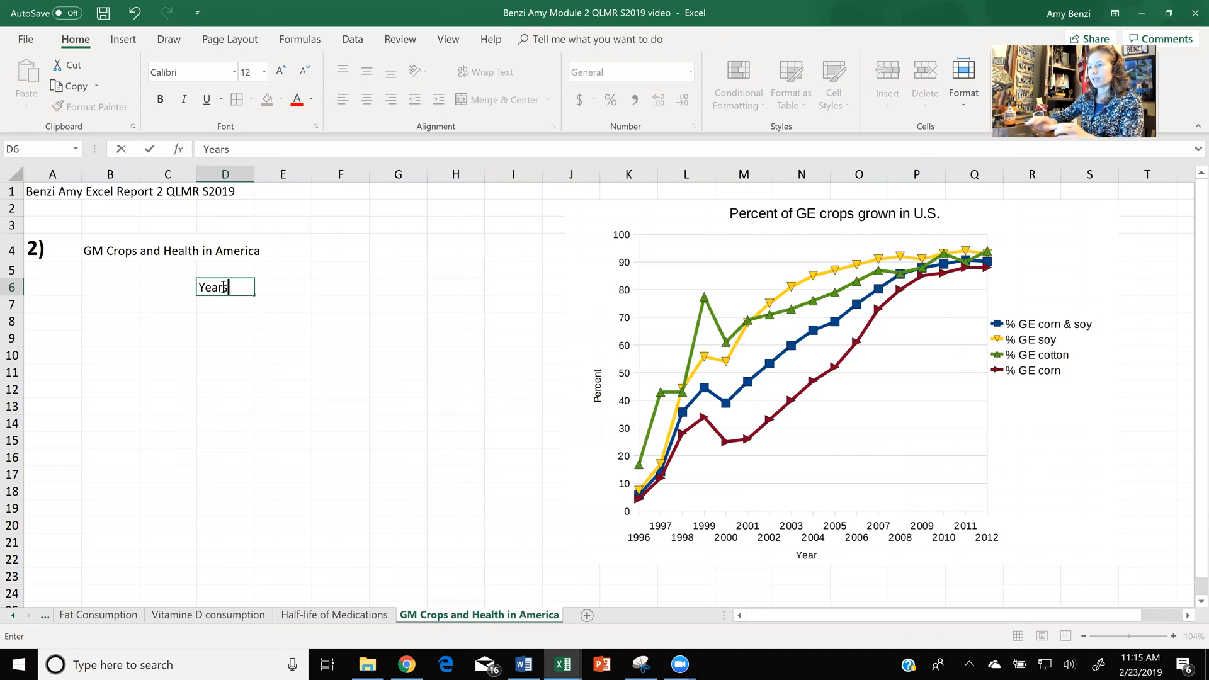
double_click(275, 287)
type("GE Corn")
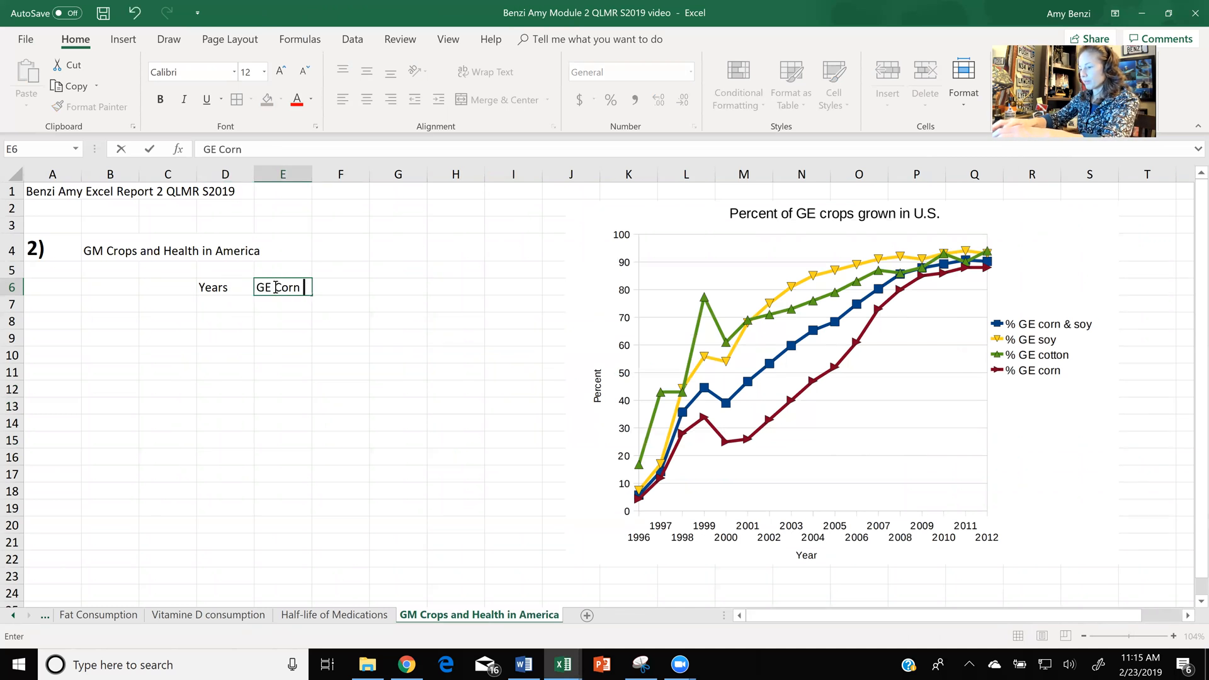
type(" & Soy")
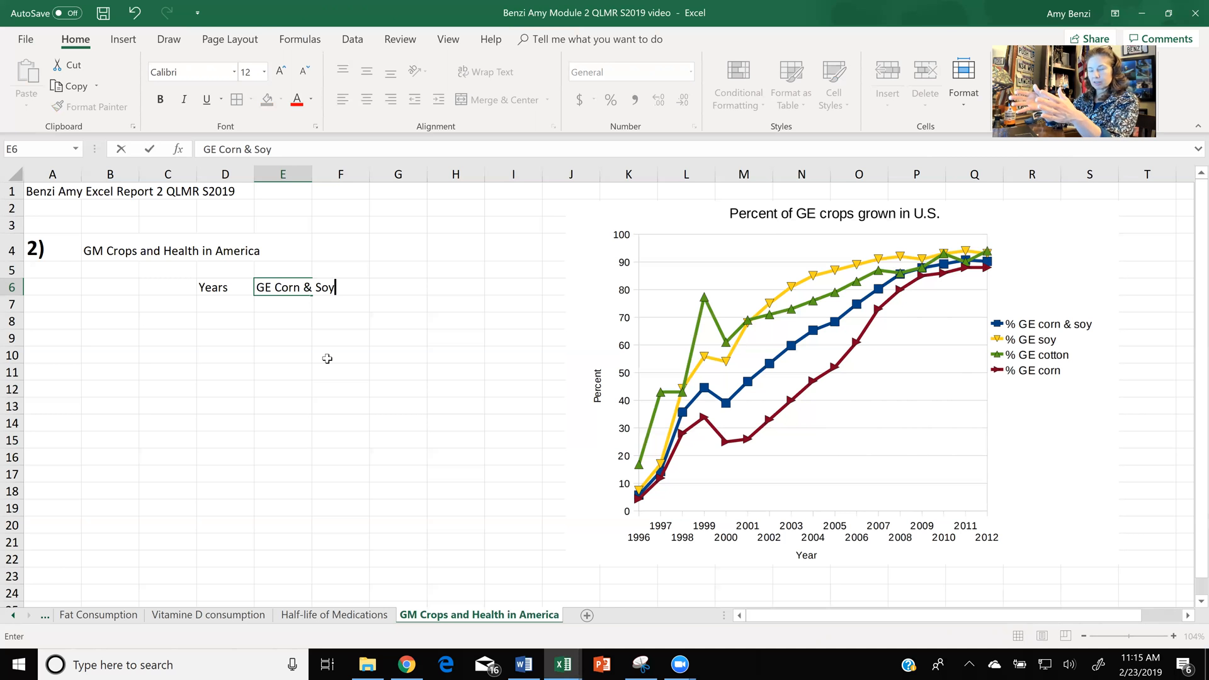
left_click(360, 376)
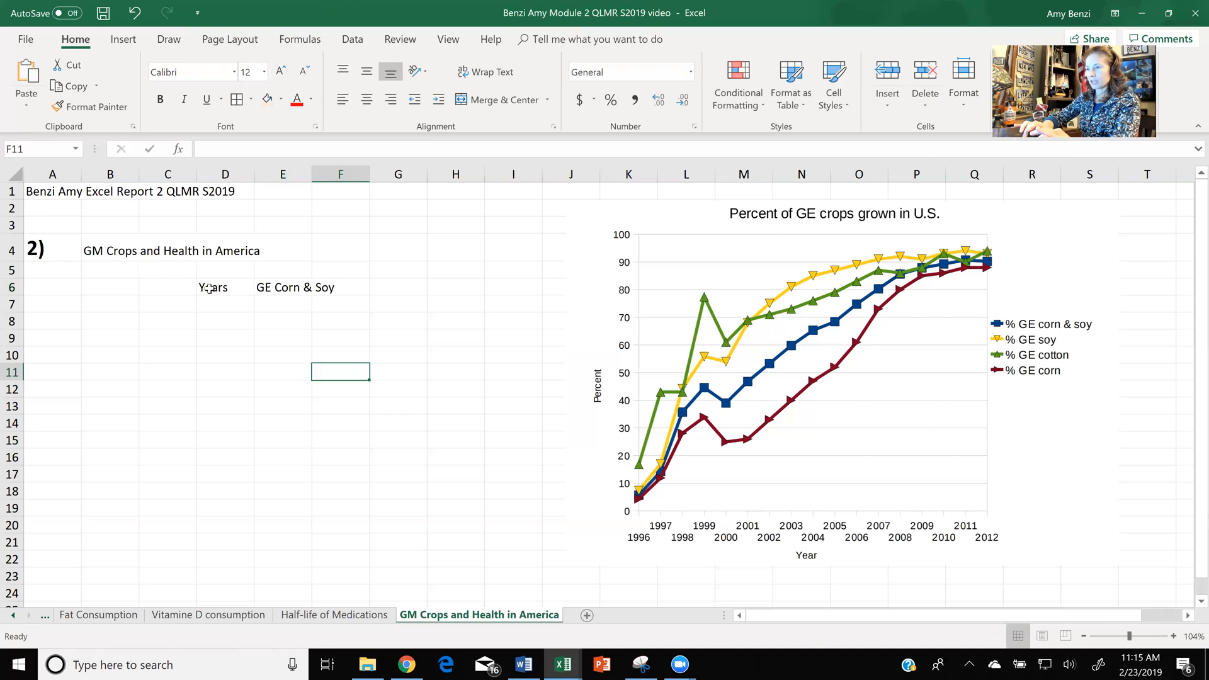
- Turn on text wrapping for the heading cells D6 to H6
left_click(210, 289)
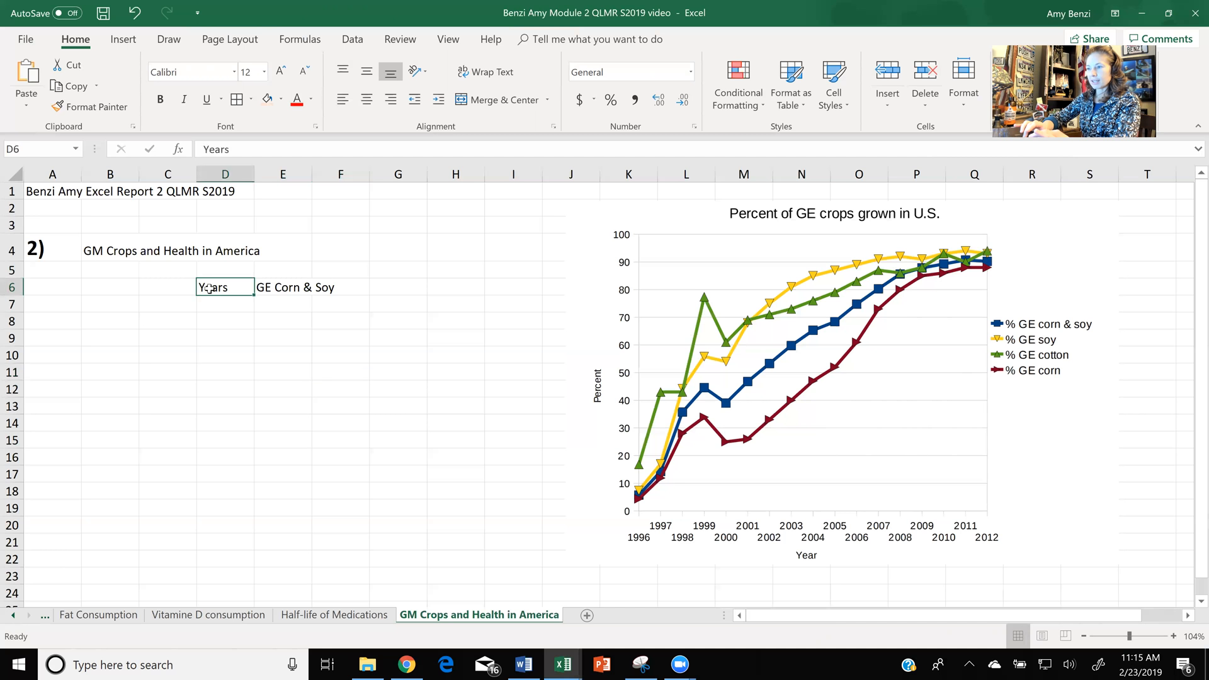
left_click_drag(209, 289, 442, 289)
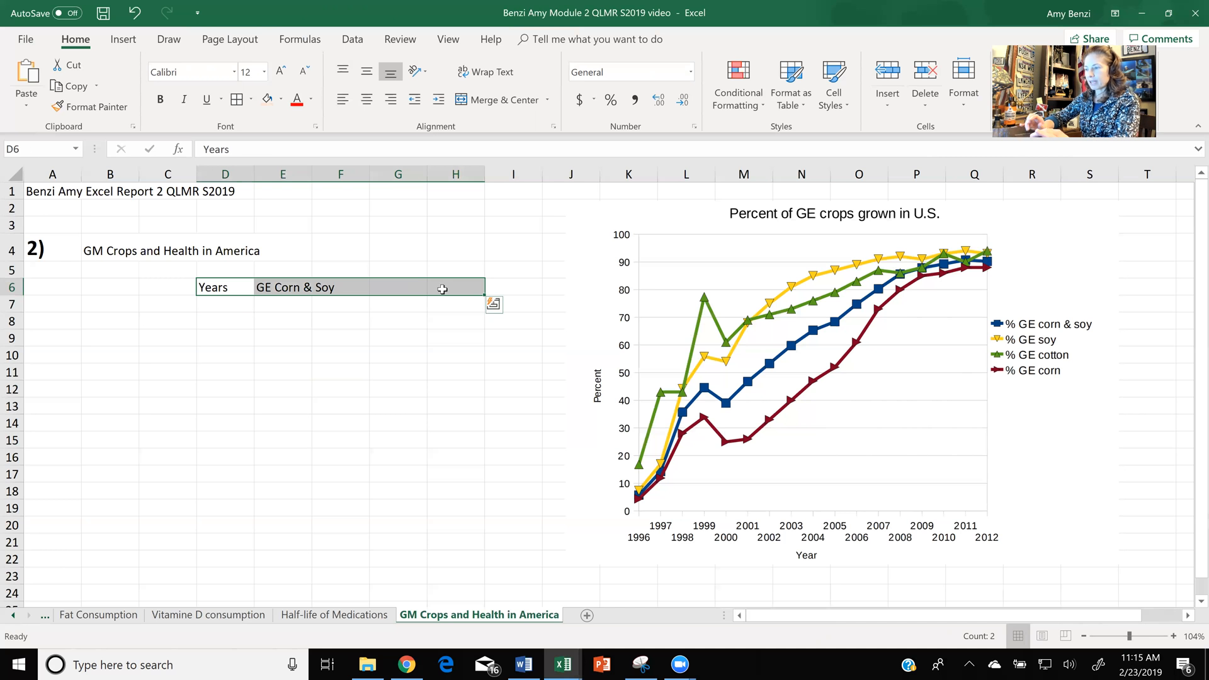
right_click(442, 289)
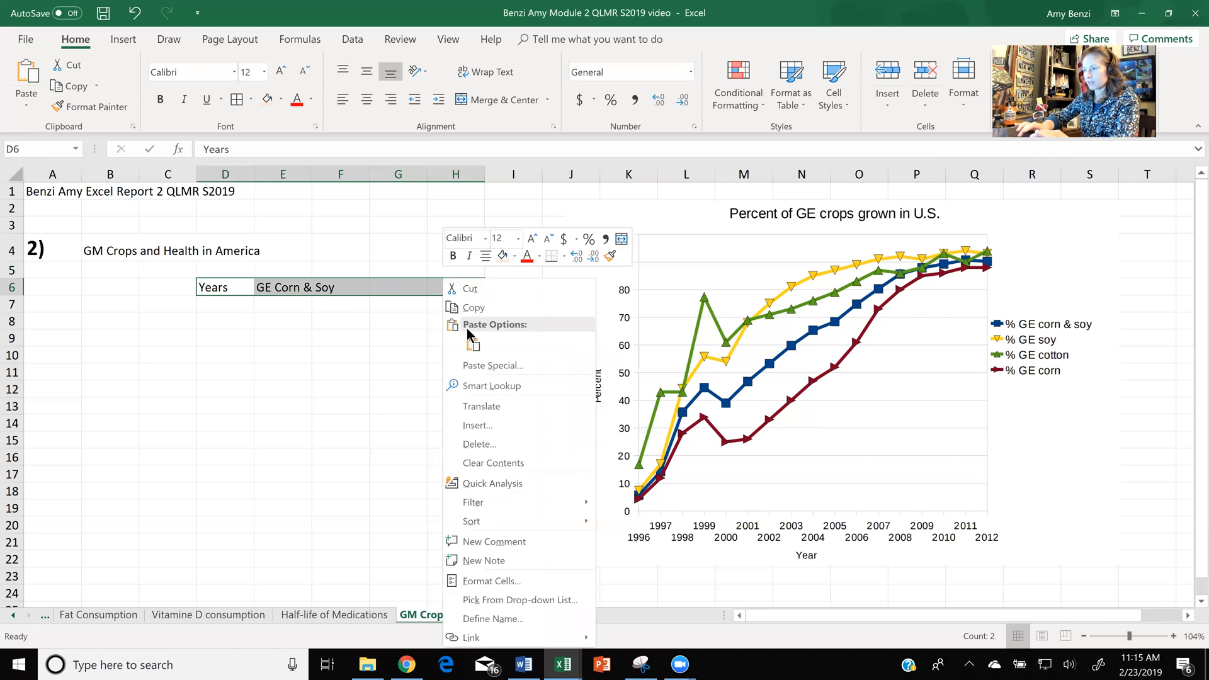
left_click(476, 581)
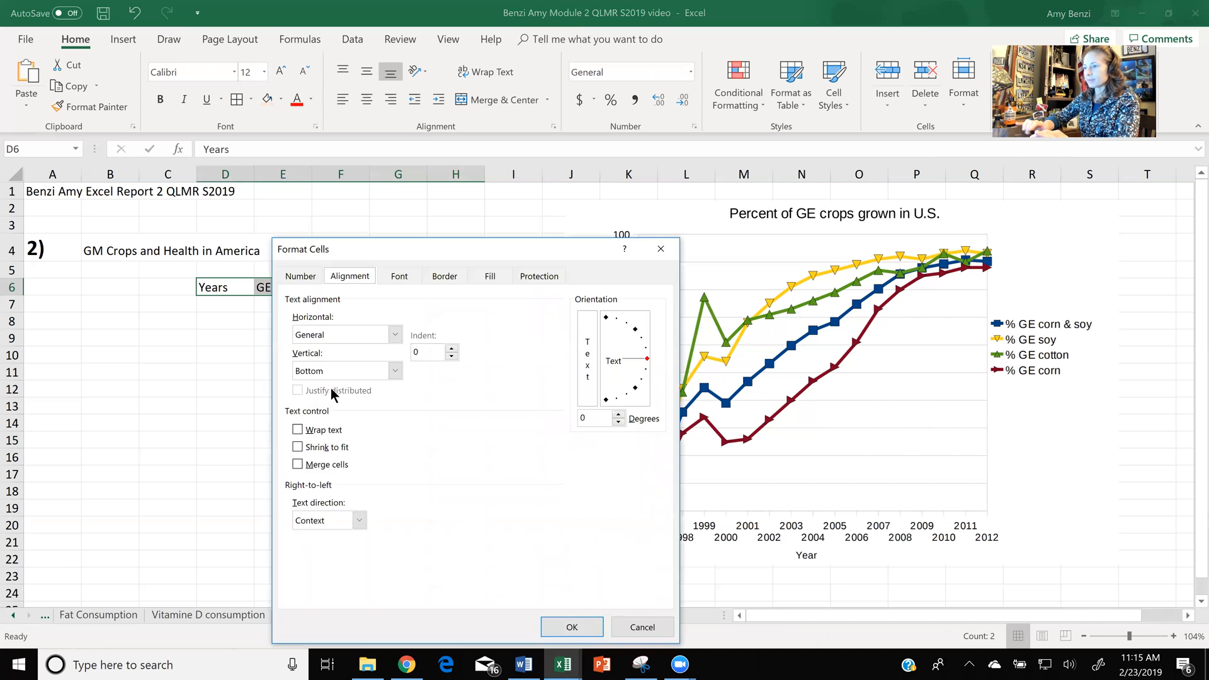
left_click(298, 431)
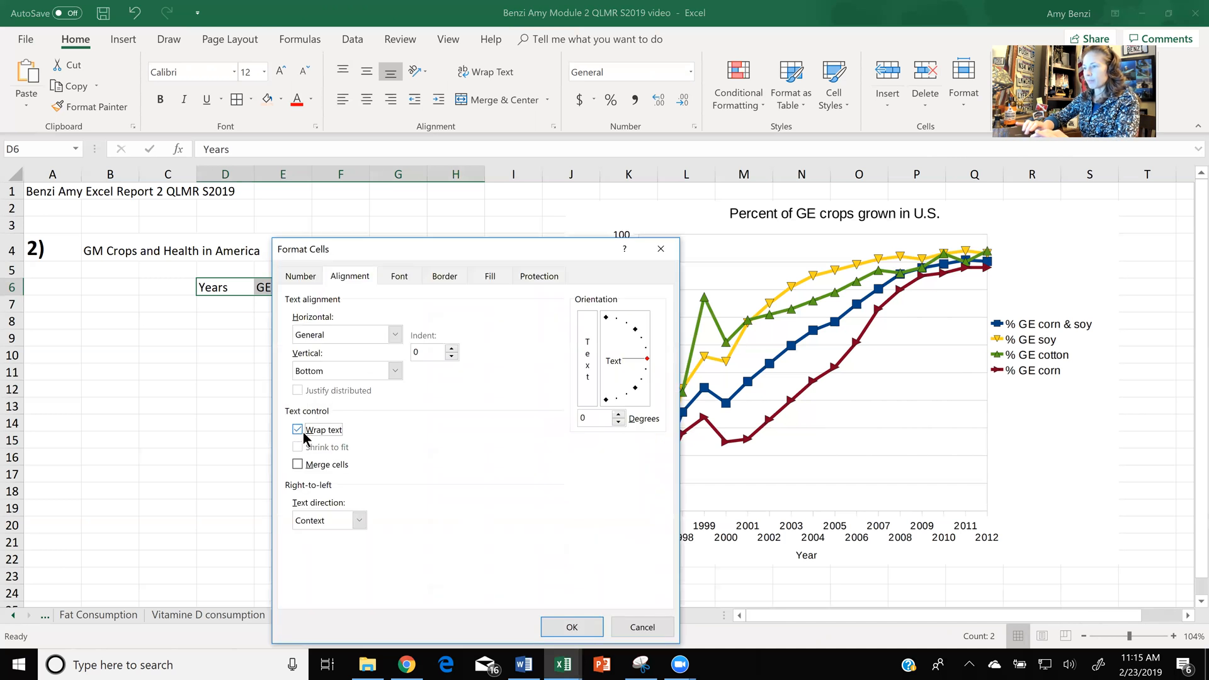
left_click(570, 627)
- Make the heading cells D6 to H6 bold and centre their text both vertically and horizontally
left_click(161, 99)
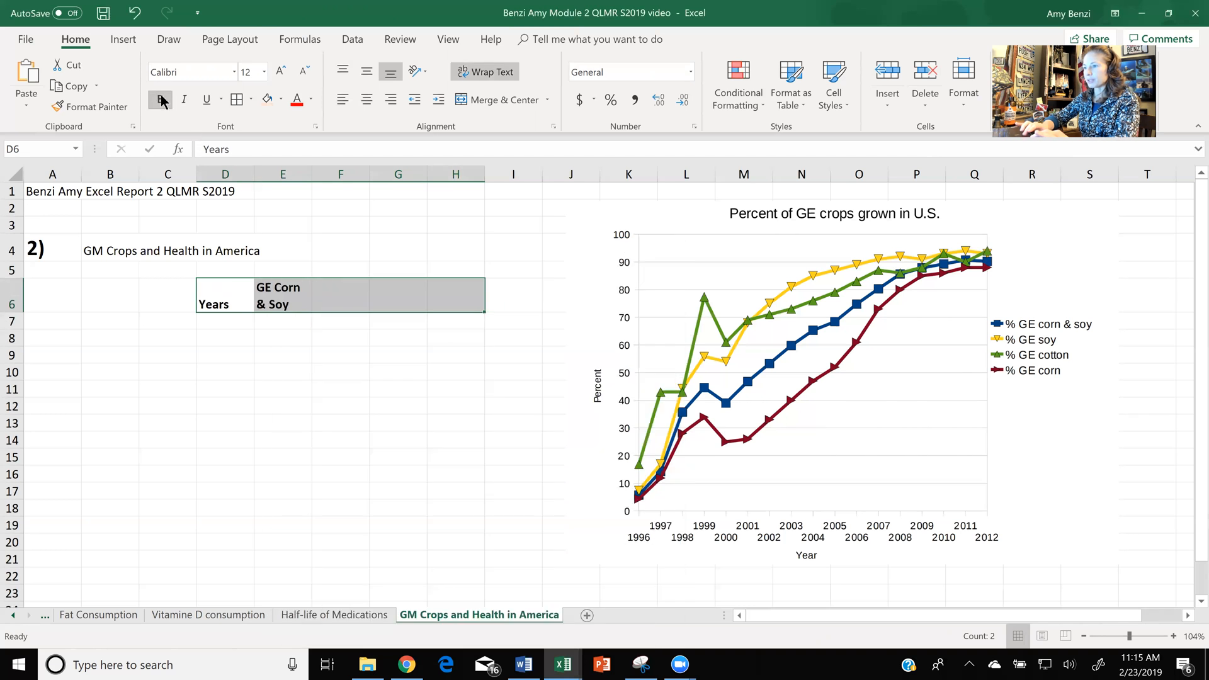
left_click(364, 74)
left_click(367, 99)
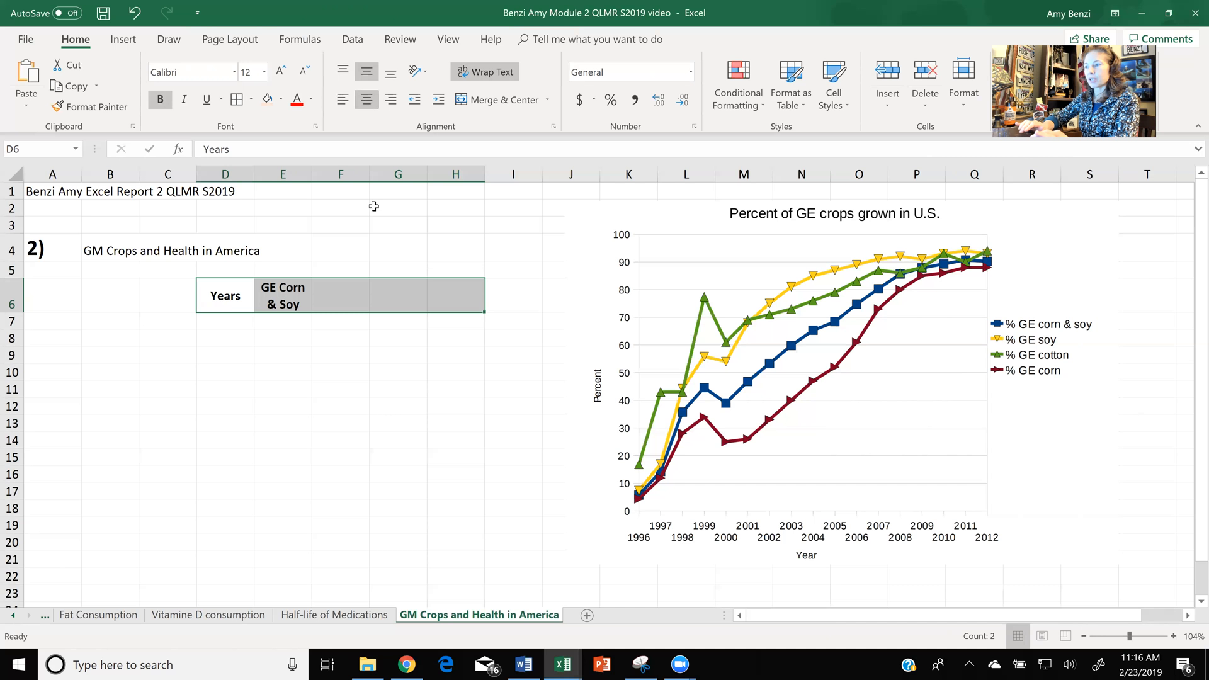
- Fill the GE Corn & Soy heading from E6 across to H6
left_click(297, 291)
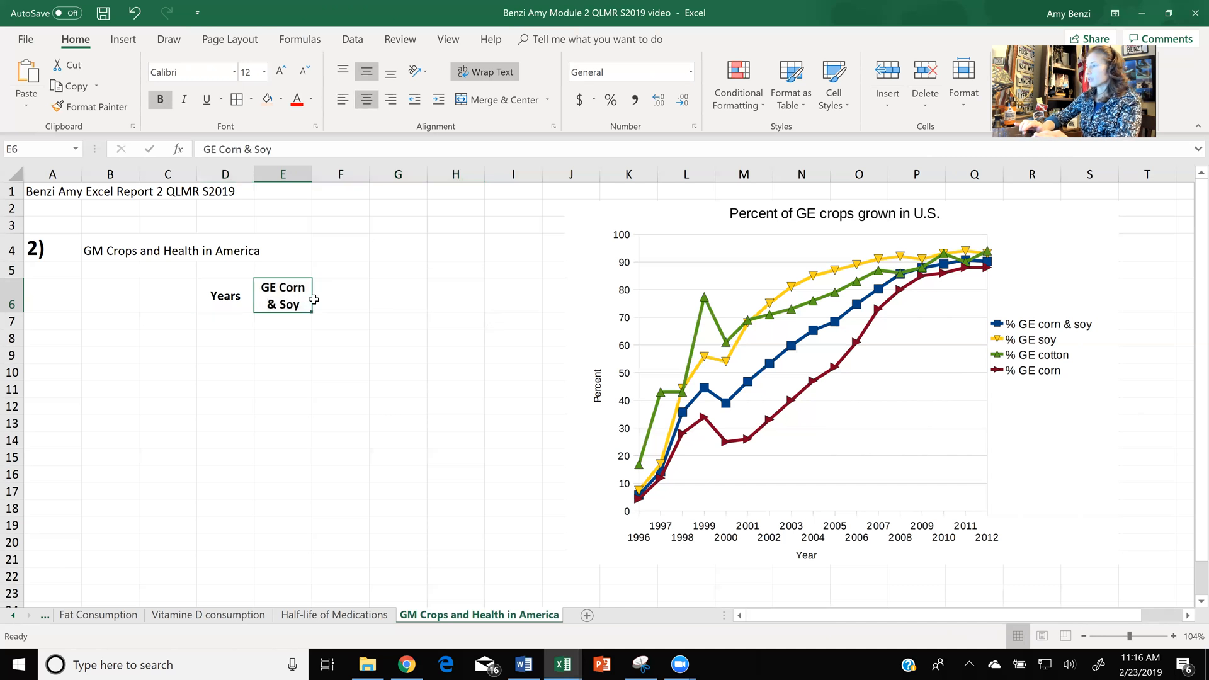
left_click_drag(311, 312, 422, 311)
left_click_drag(434, 311, 481, 311)
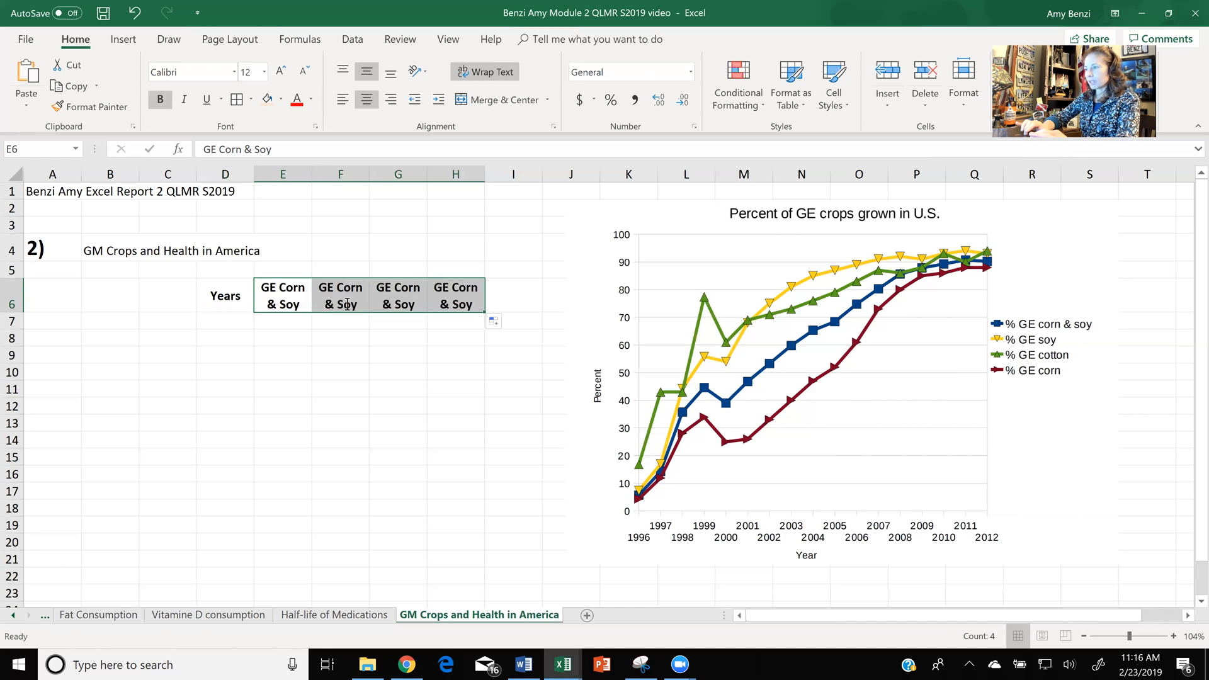
- Shorten the copied heading in F6 to GE Soy
double_click(346, 303)
left_click_drag(368, 288, 331, 287)
key("BackSpace")
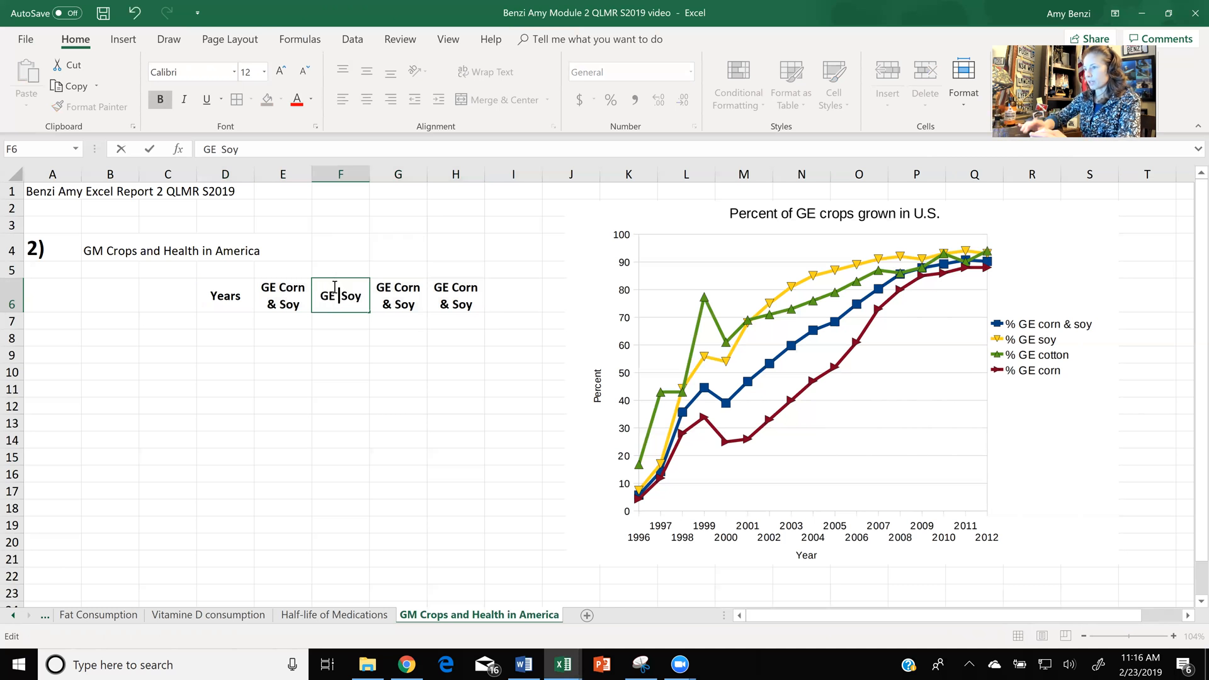
key("BackSpace")
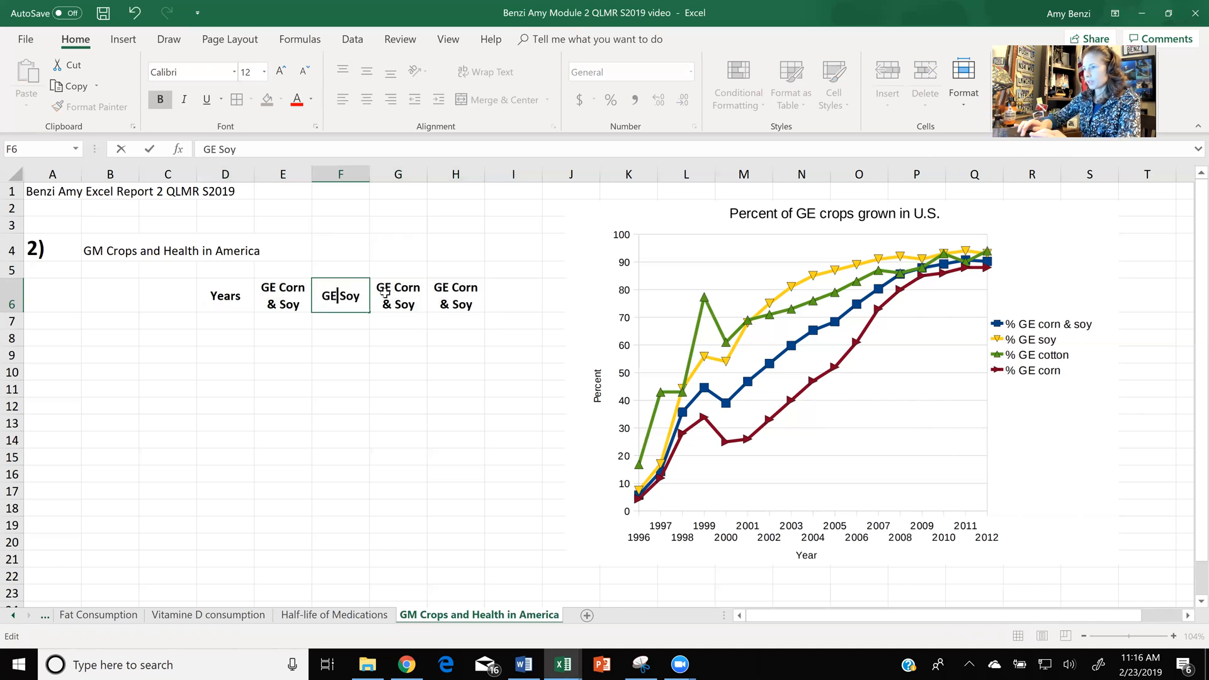
double_click(385, 293)
left_click_drag(409, 279, 394, 270)
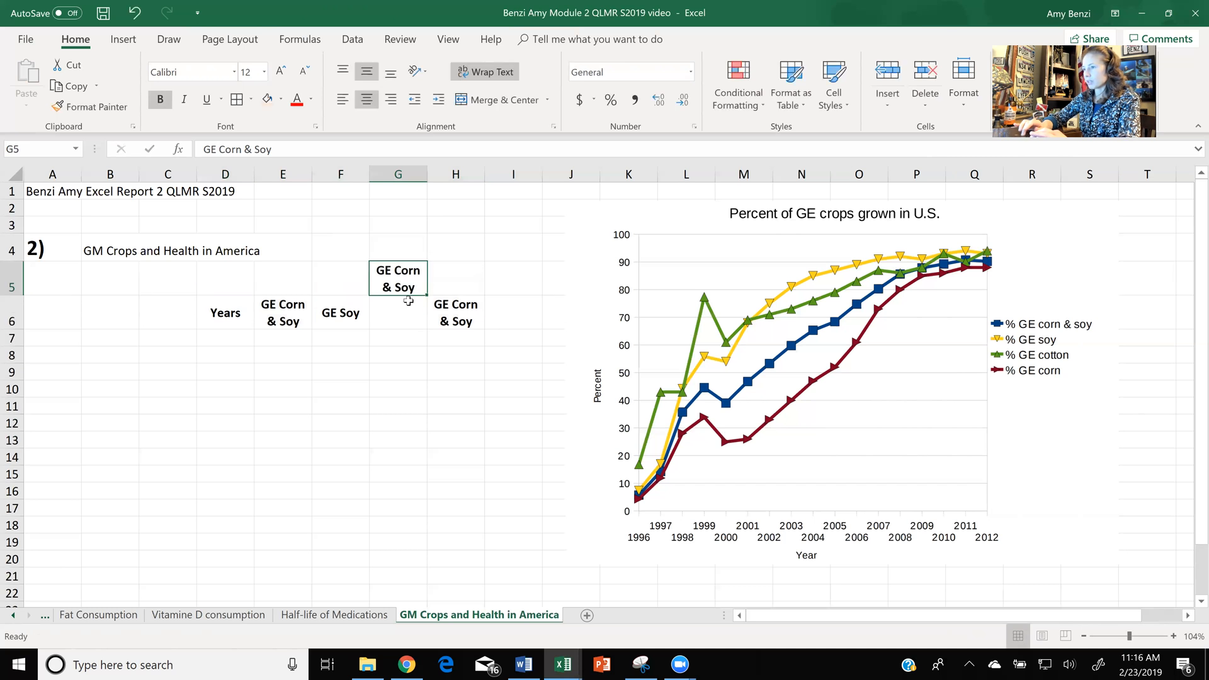
key("ctrl+z")
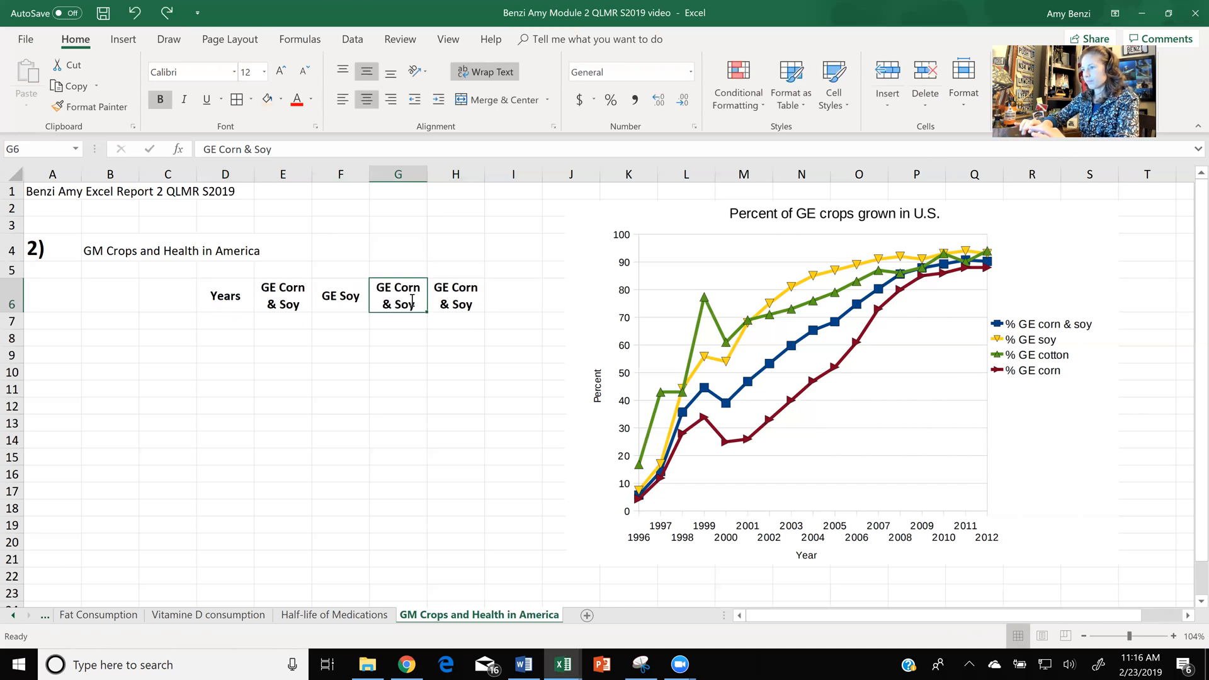
- Change the copied headings in G6 and H6 to GE Cotton and GE Corn
double_click(410, 302)
left_click_drag(409, 305, 401, 289)
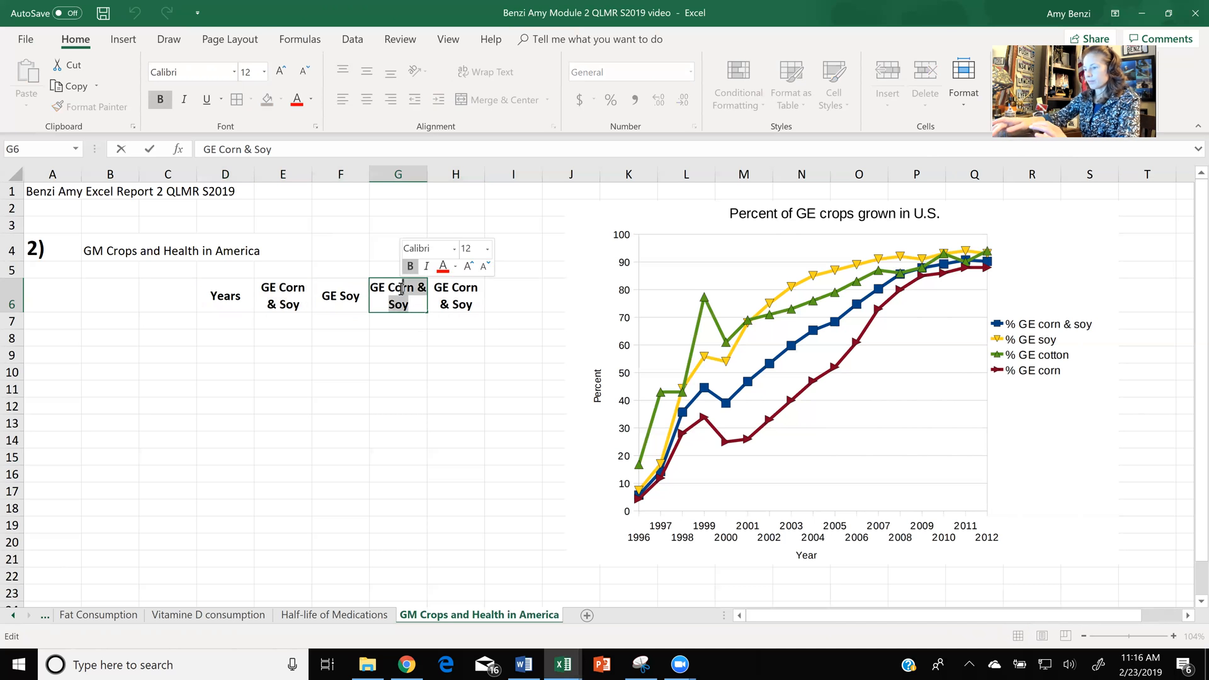
type("tton")
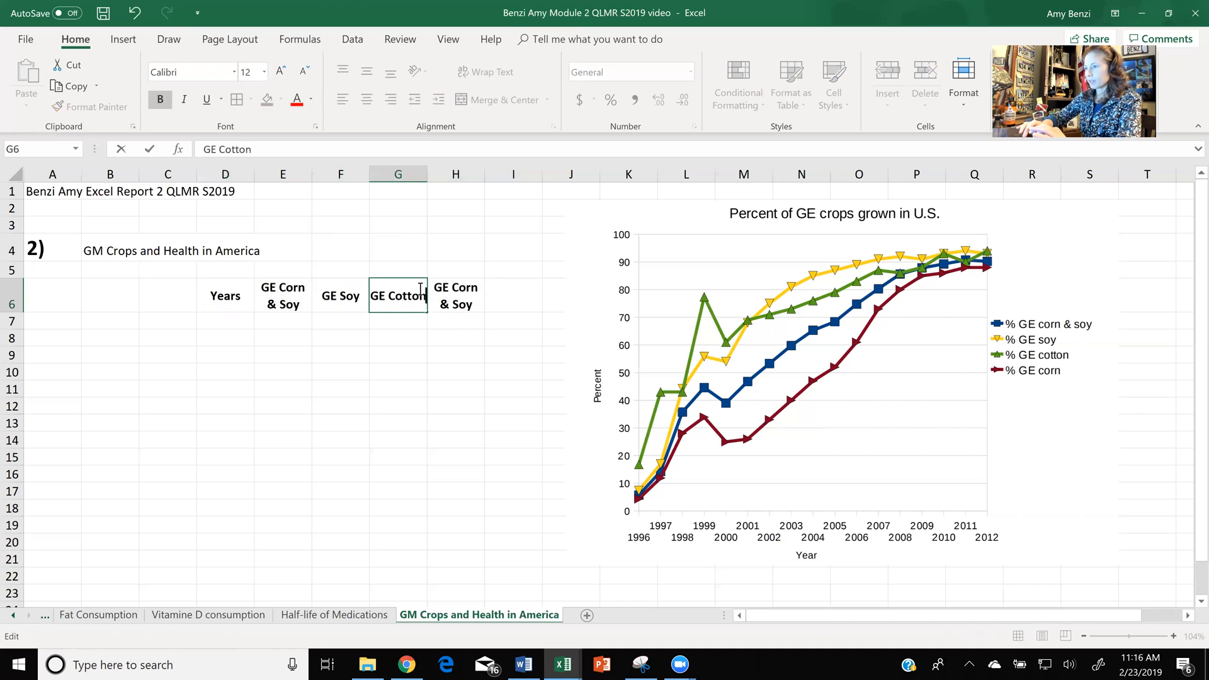
double_click(453, 289)
left_click_drag(469, 297, 473, 288)
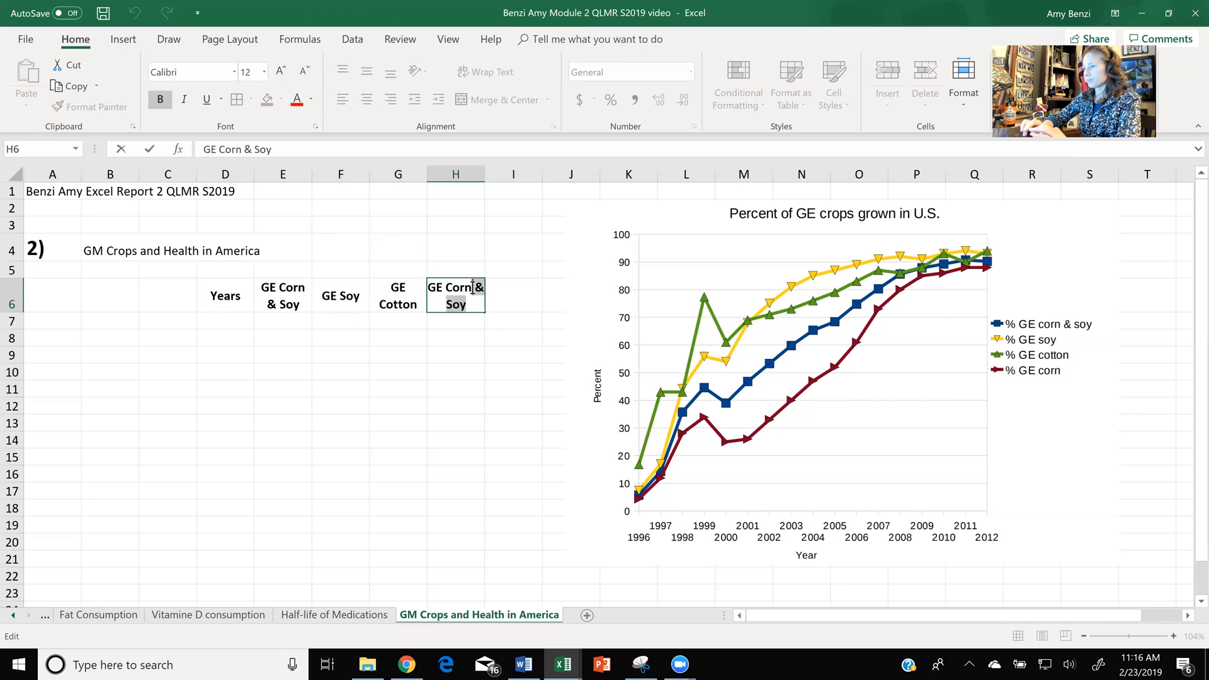
key("BackSpace")
- Give the heading cells D6 to H6 a light green fill and borders around every cell
left_click_drag(230, 304, 444, 301)
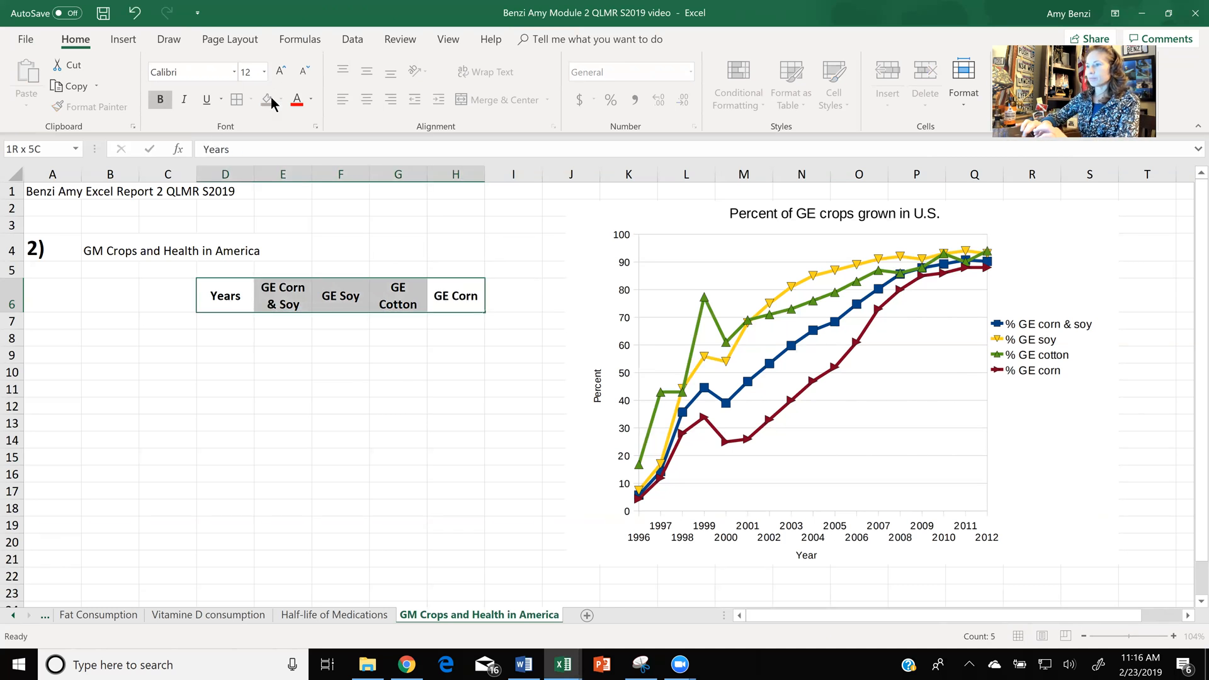
left_click(280, 99)
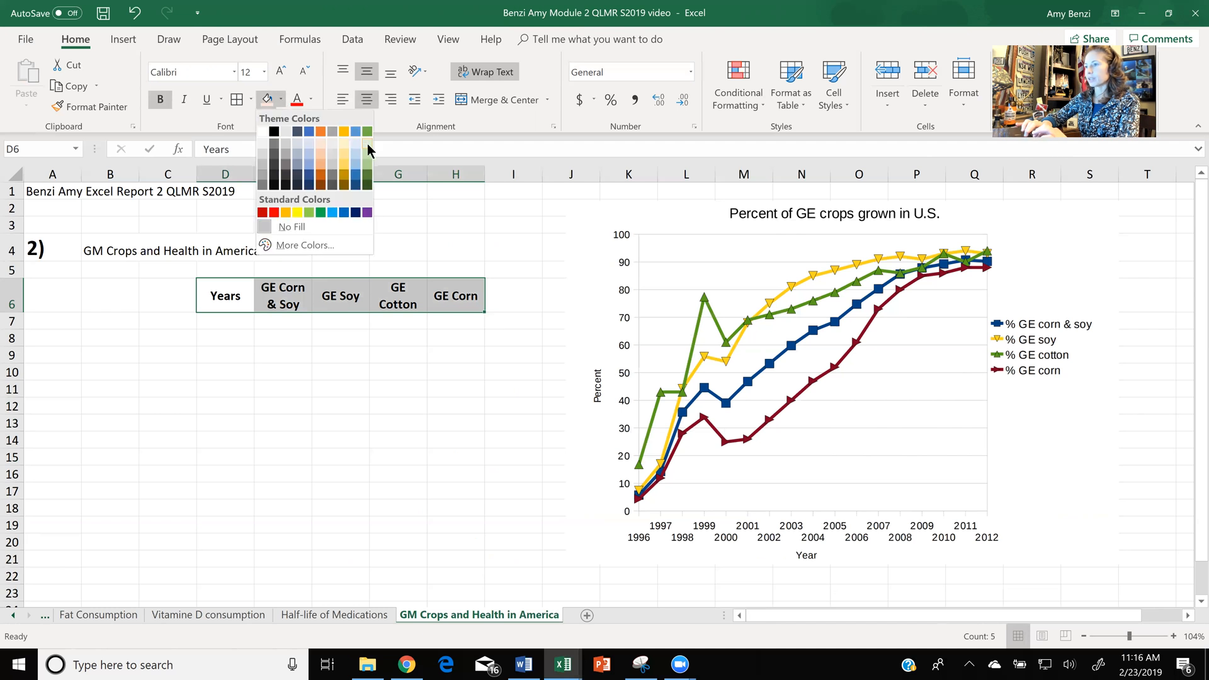
left_click(367, 144)
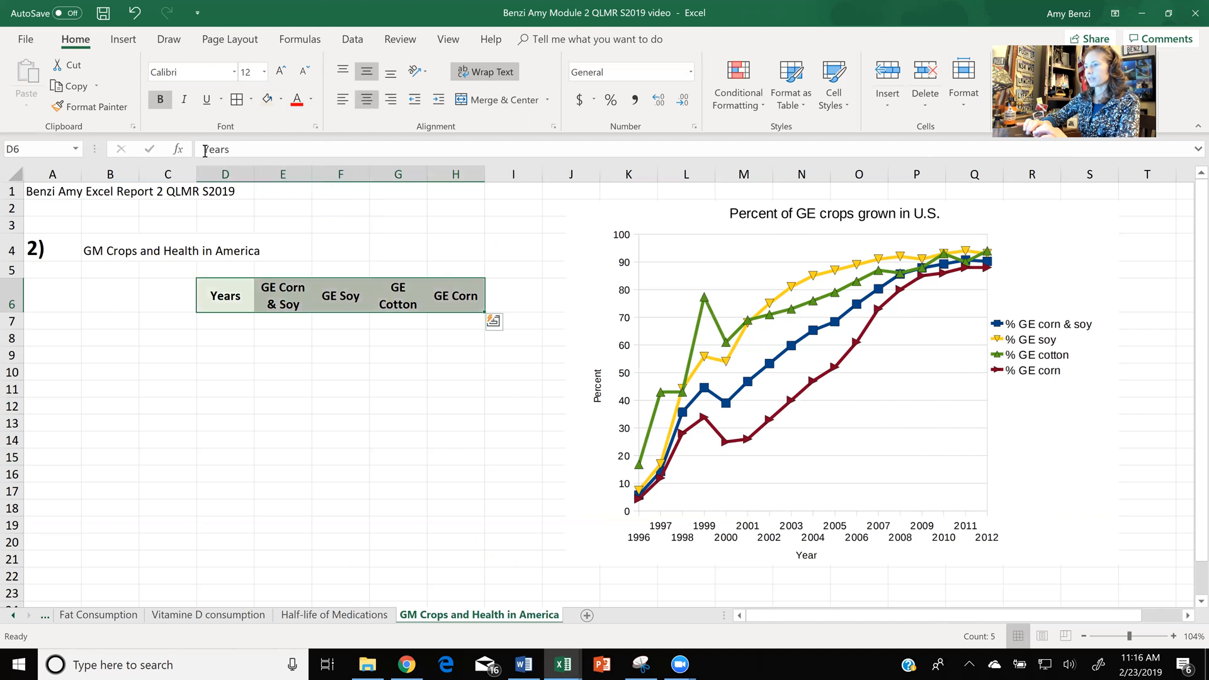
left_click(236, 101)
- Enter the years 1996 and 1997 in D7 and D8 under the Years heading
left_click(227, 322)
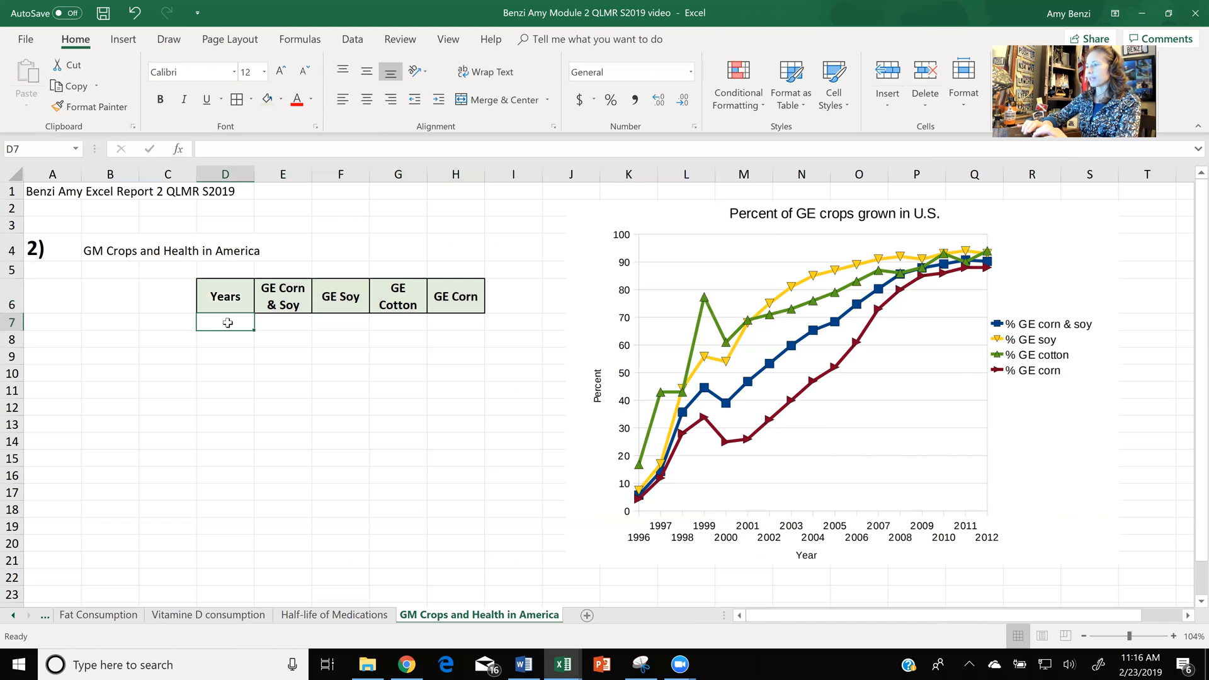
type("1996")
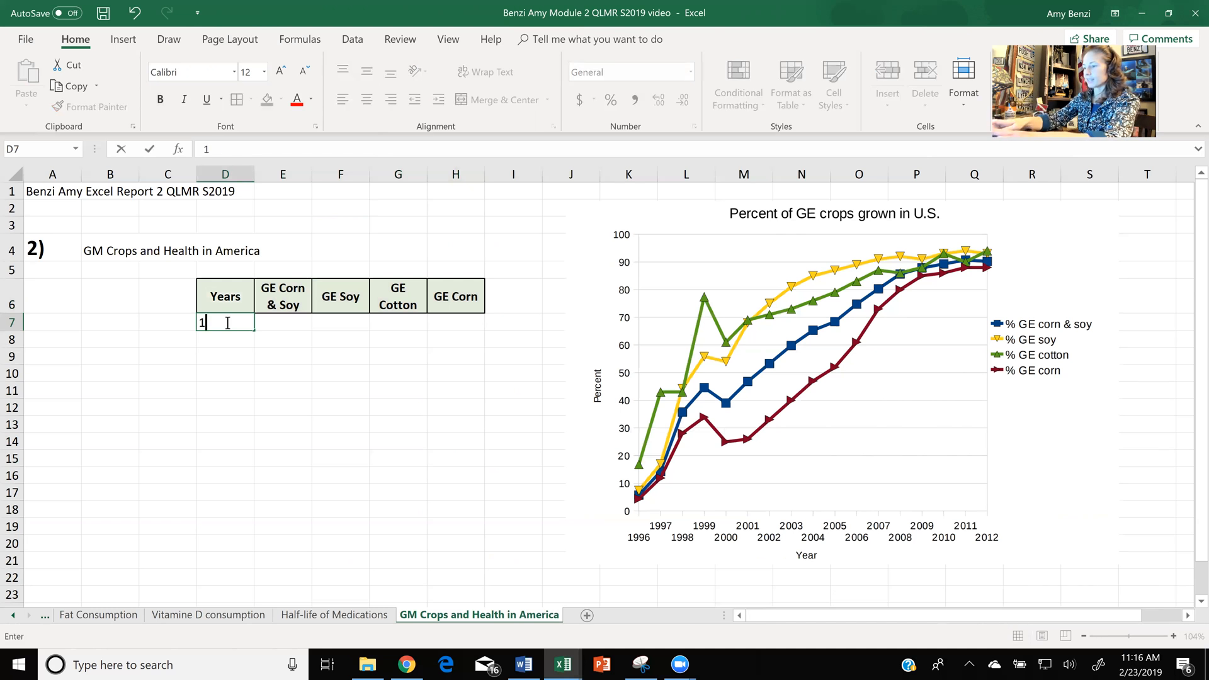
key("Return")
type("1997")
key("Return")
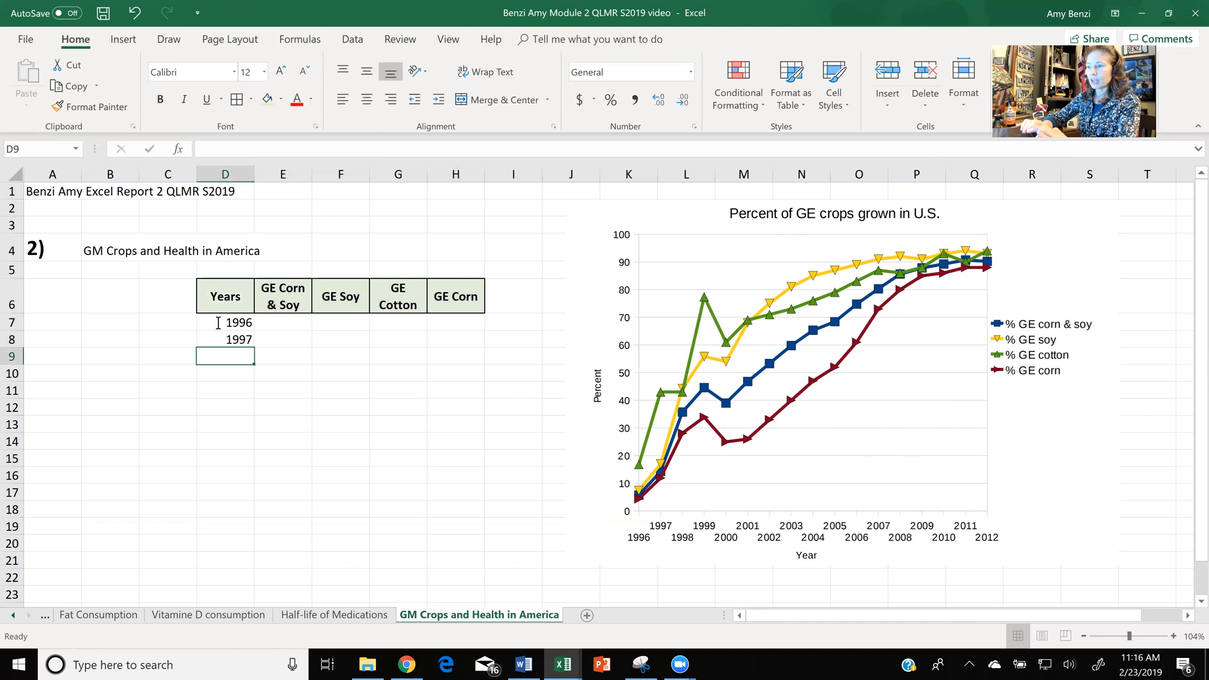
- Extend the year series from D7 and D8 down the column to 2012 in D23
double_click(218, 323)
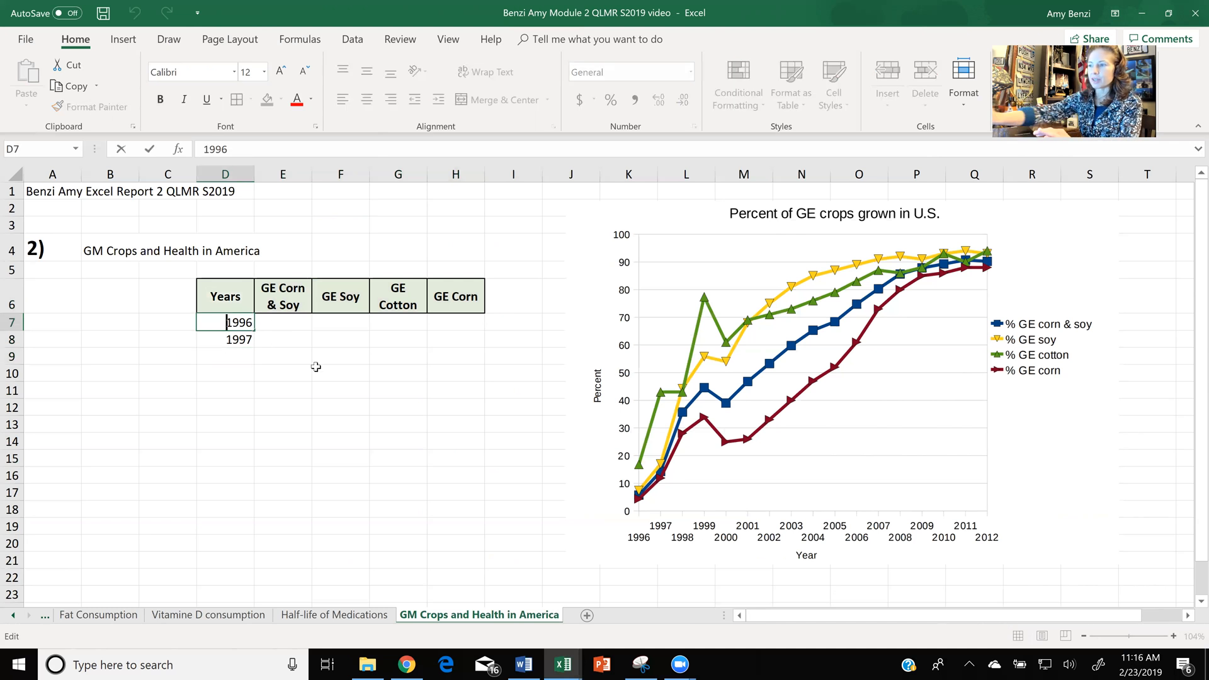
left_click(340, 424)
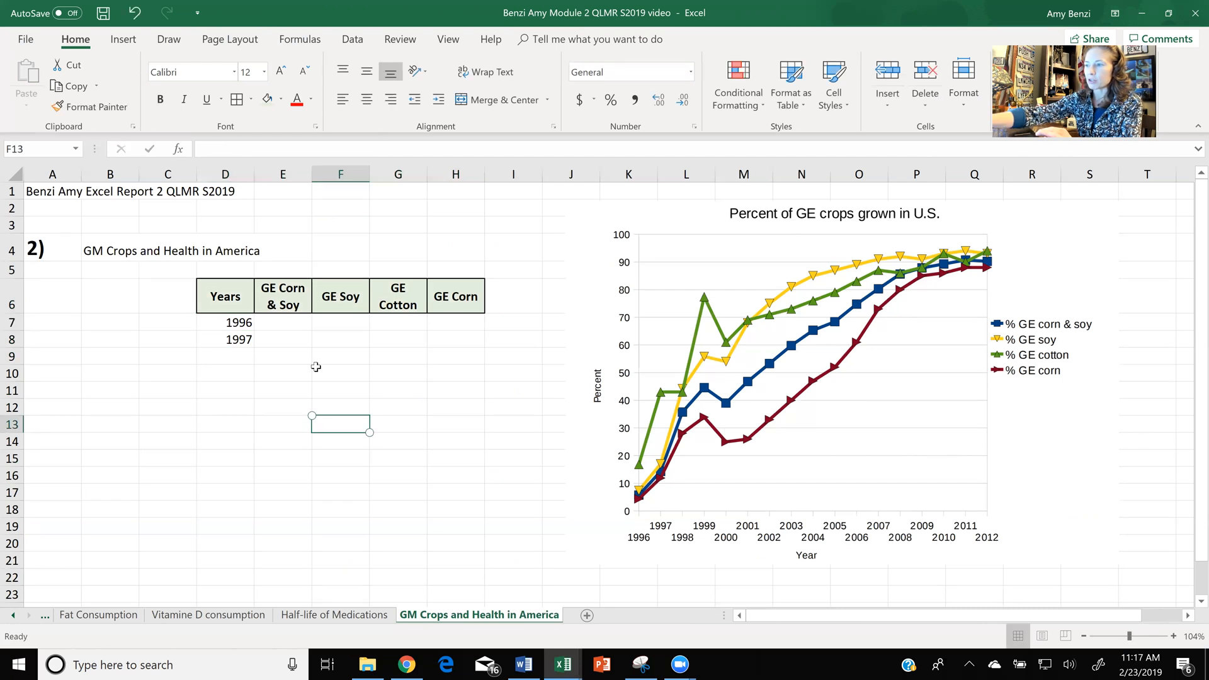
scroll(315, 367, "up", 5, "ctrl")
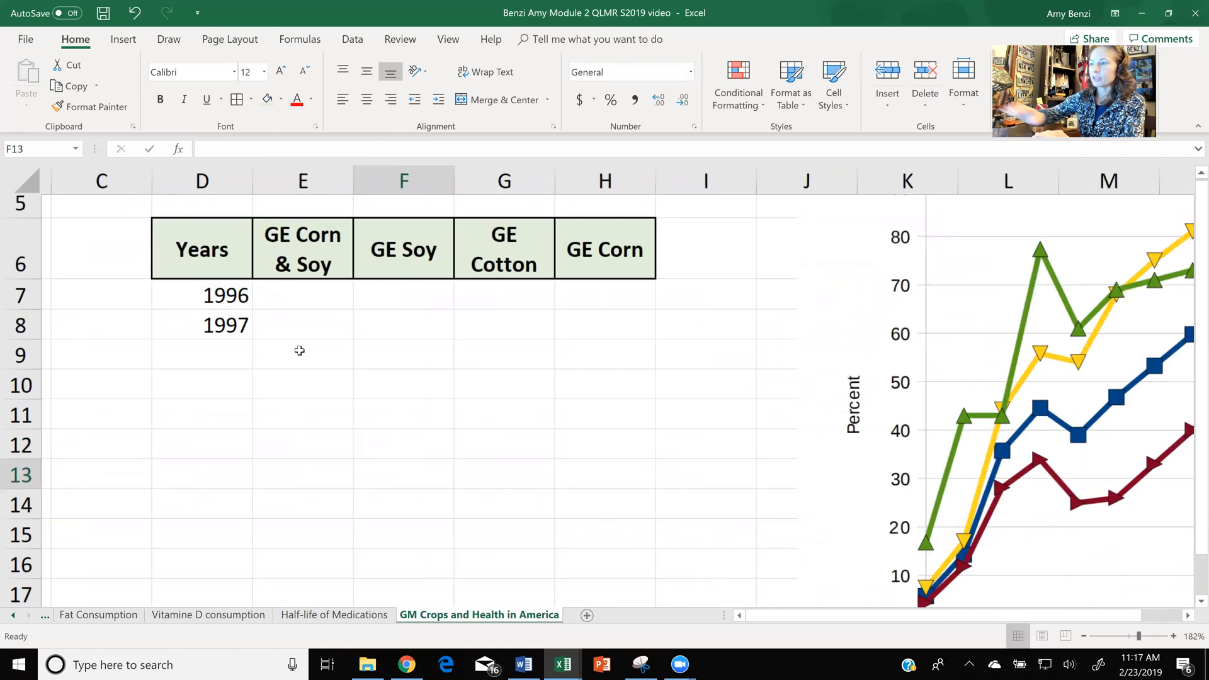
left_click(172, 299)
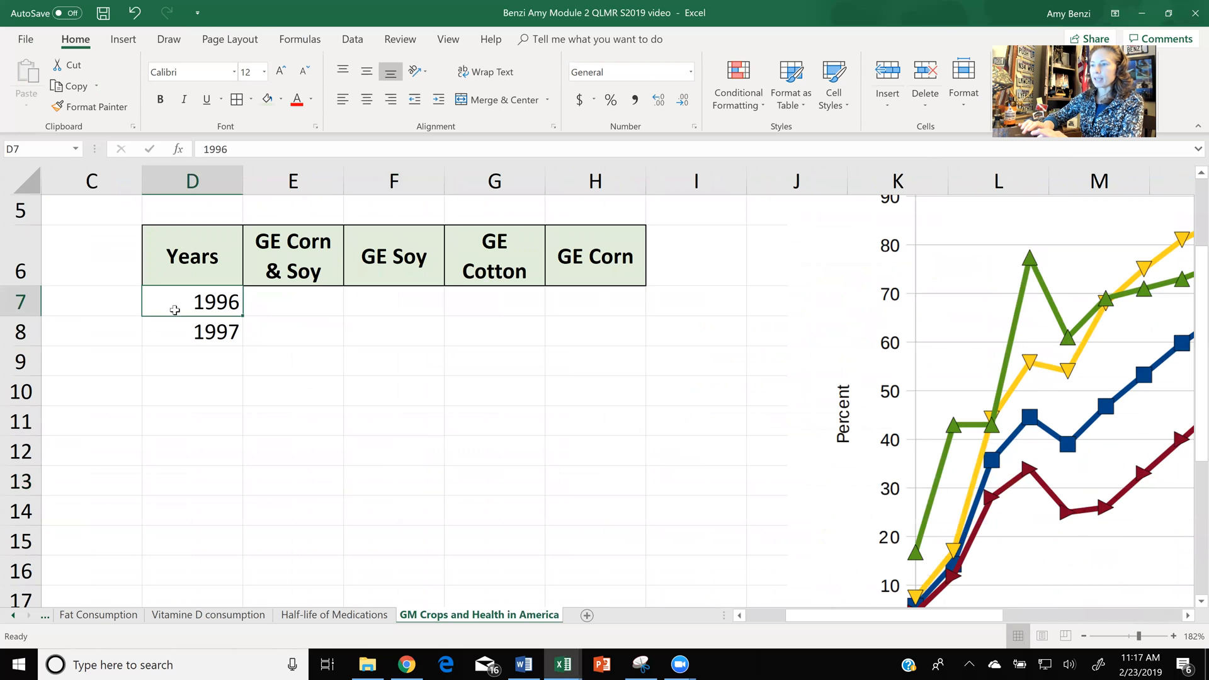
left_click_drag(175, 328, 174, 328)
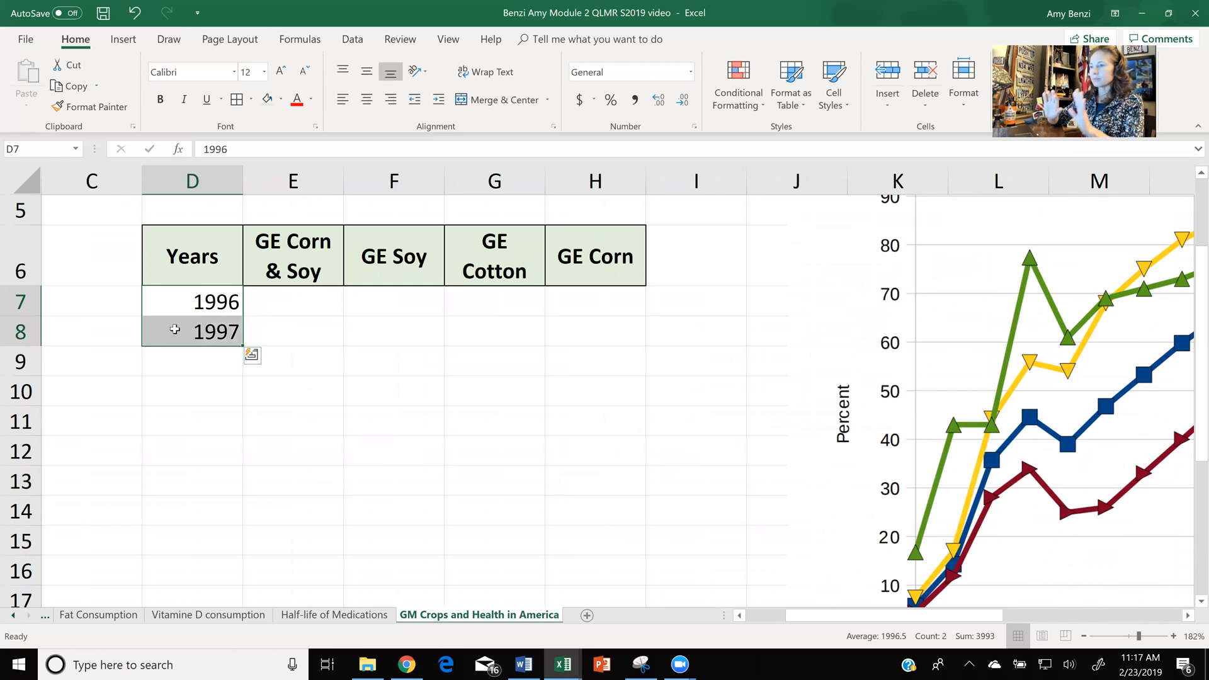
left_click_drag(242, 346, 235, 594)
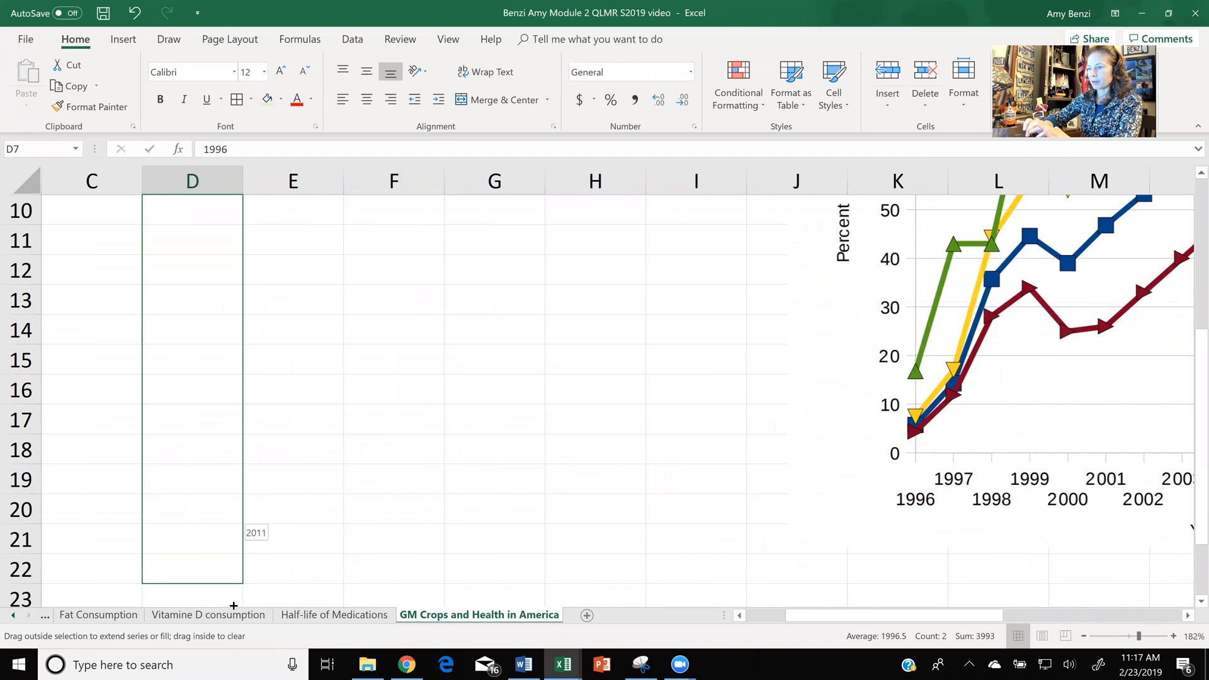
left_click(495, 359)
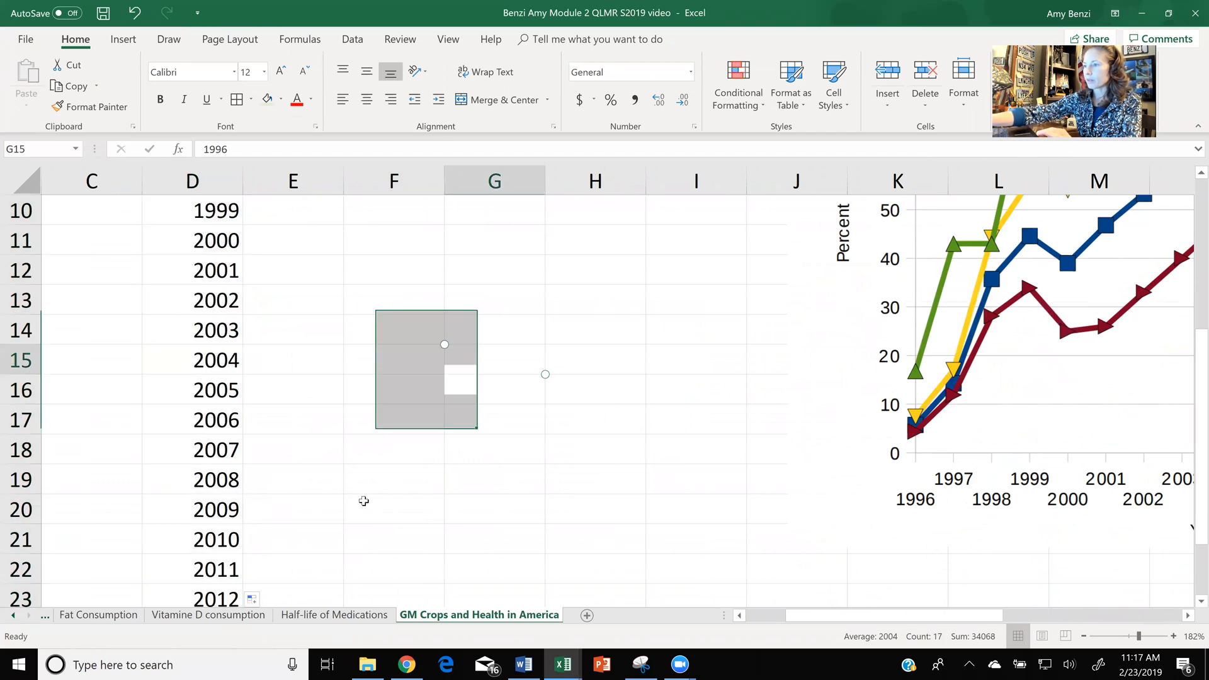
scroll(363, 501, "down", 5, "ctrl")
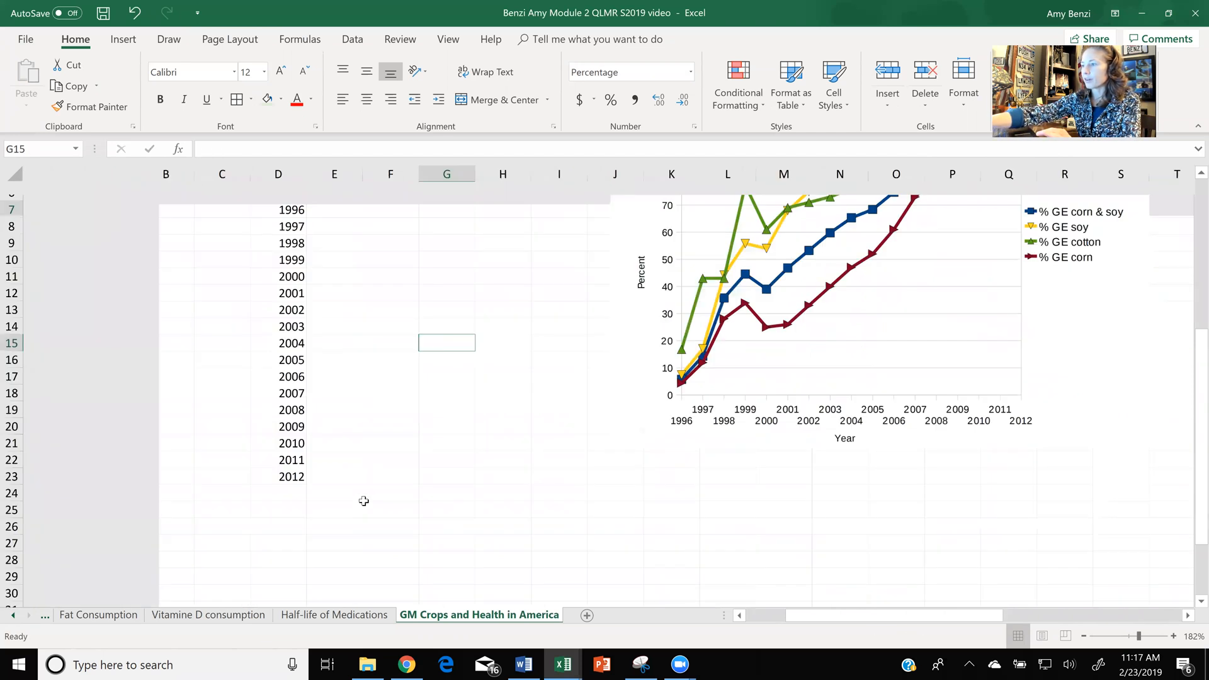
- Format the empty data cells E7 to H23 with the percentage number format
scroll(363, 501, "up", 2)
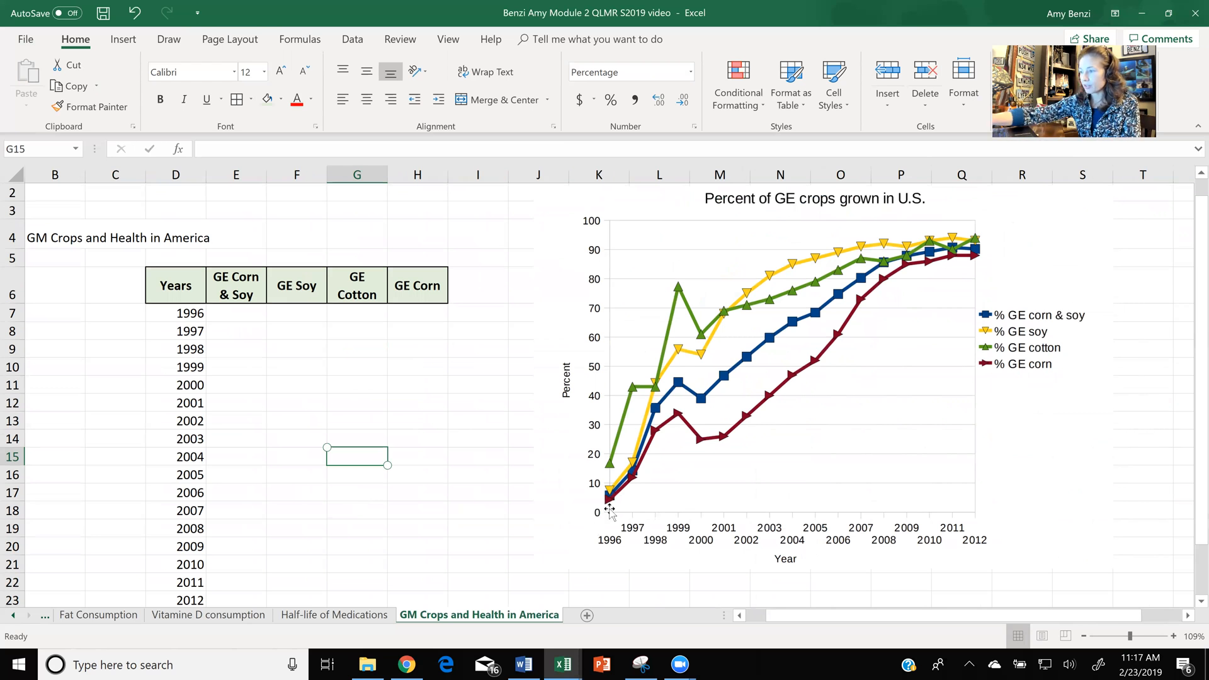
scroll(610, 509, "up", 6)
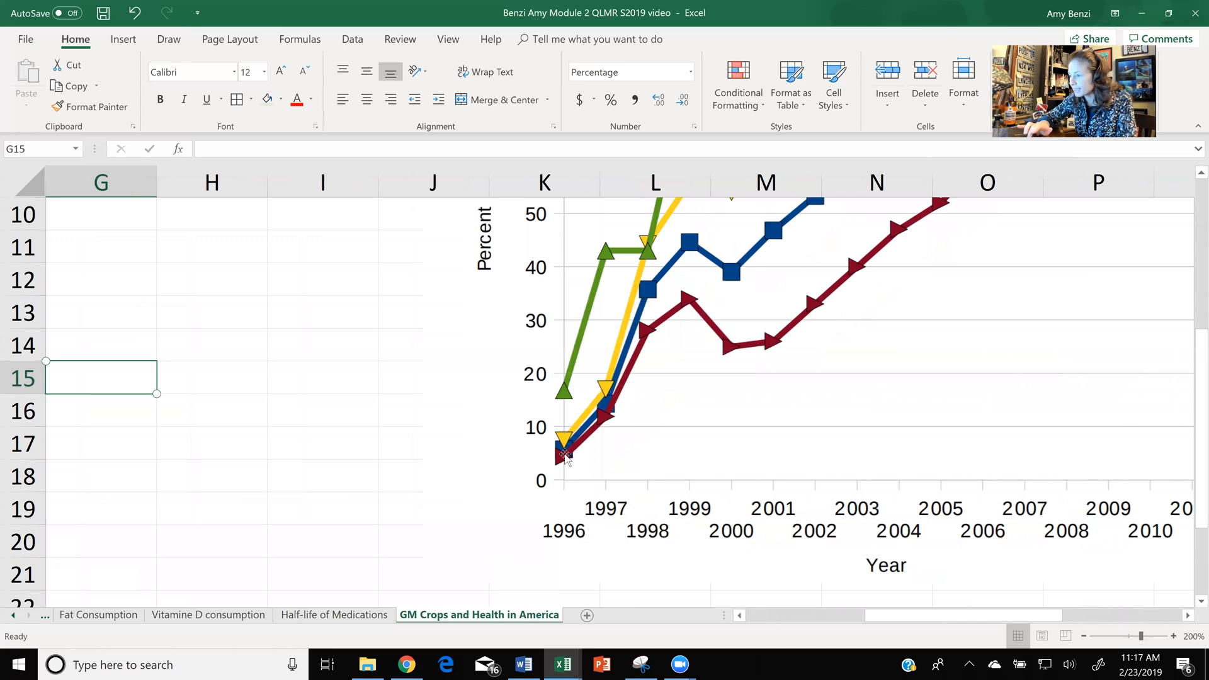
scroll(564, 471, "left", 3)
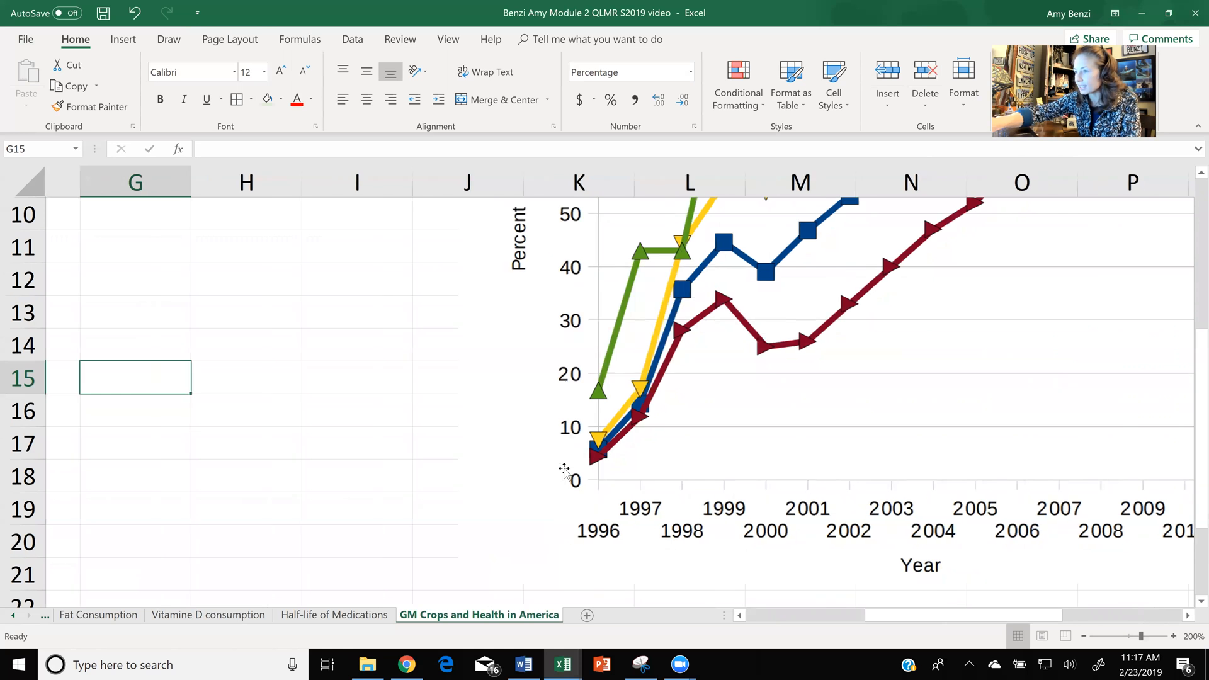
scroll(564, 470, "left", 2)
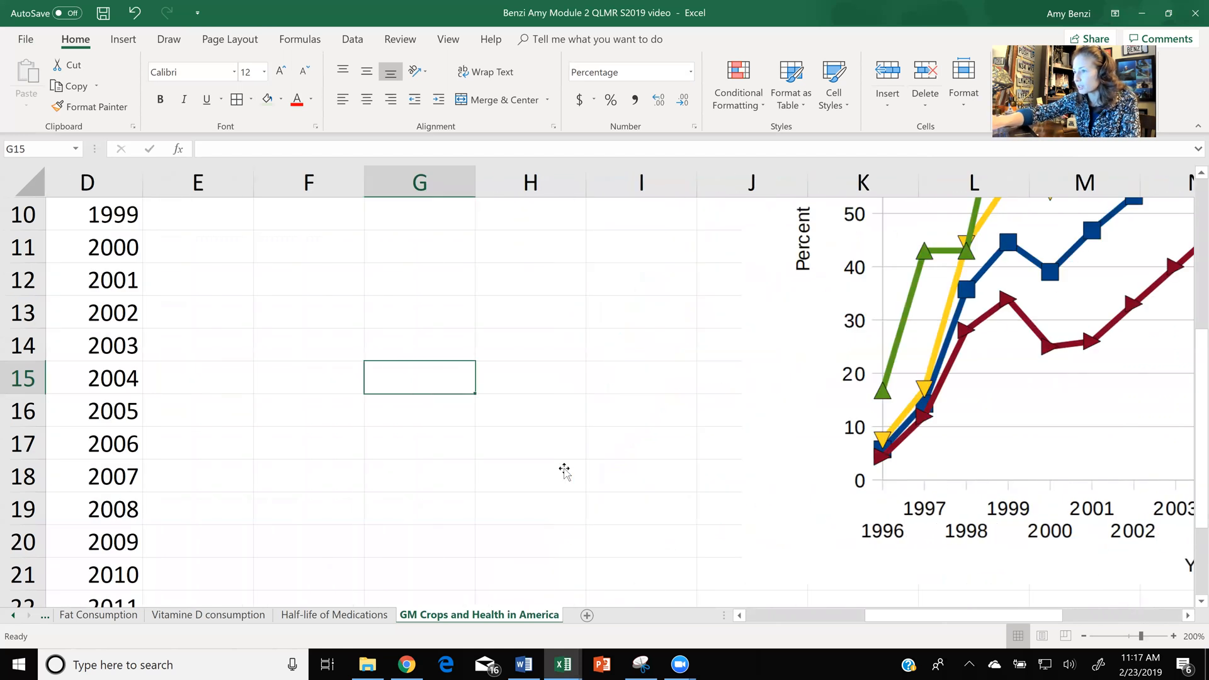
scroll(564, 471, "up", 1)
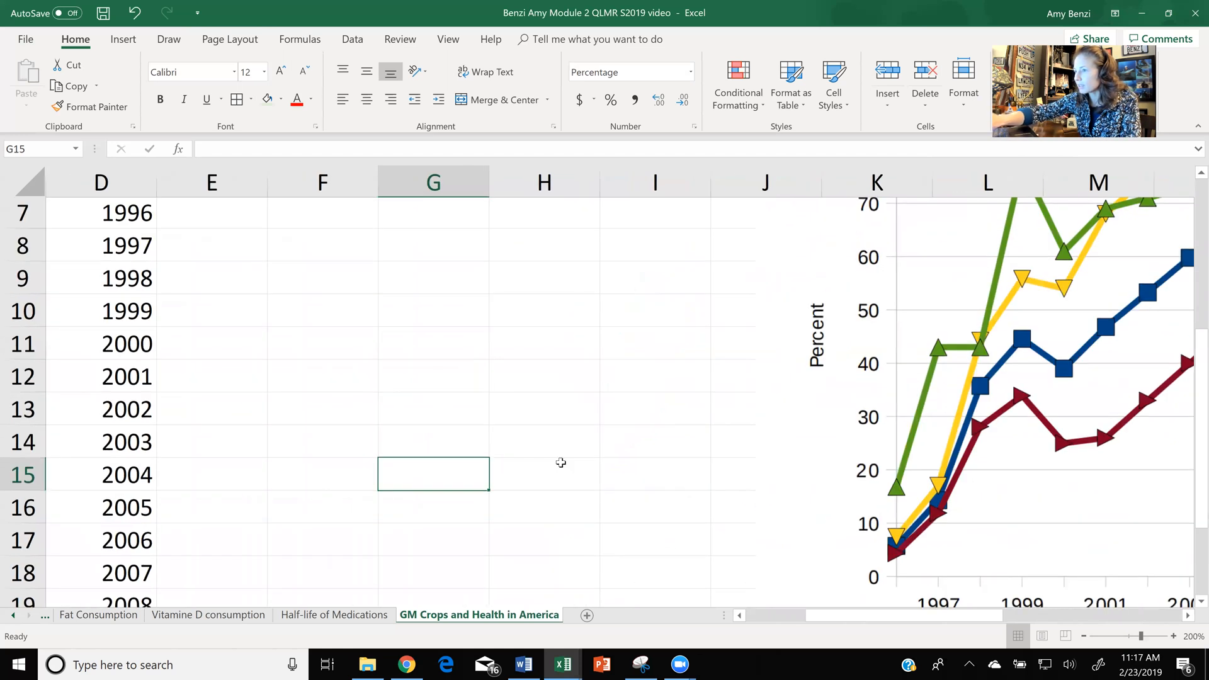
left_click(231, 226)
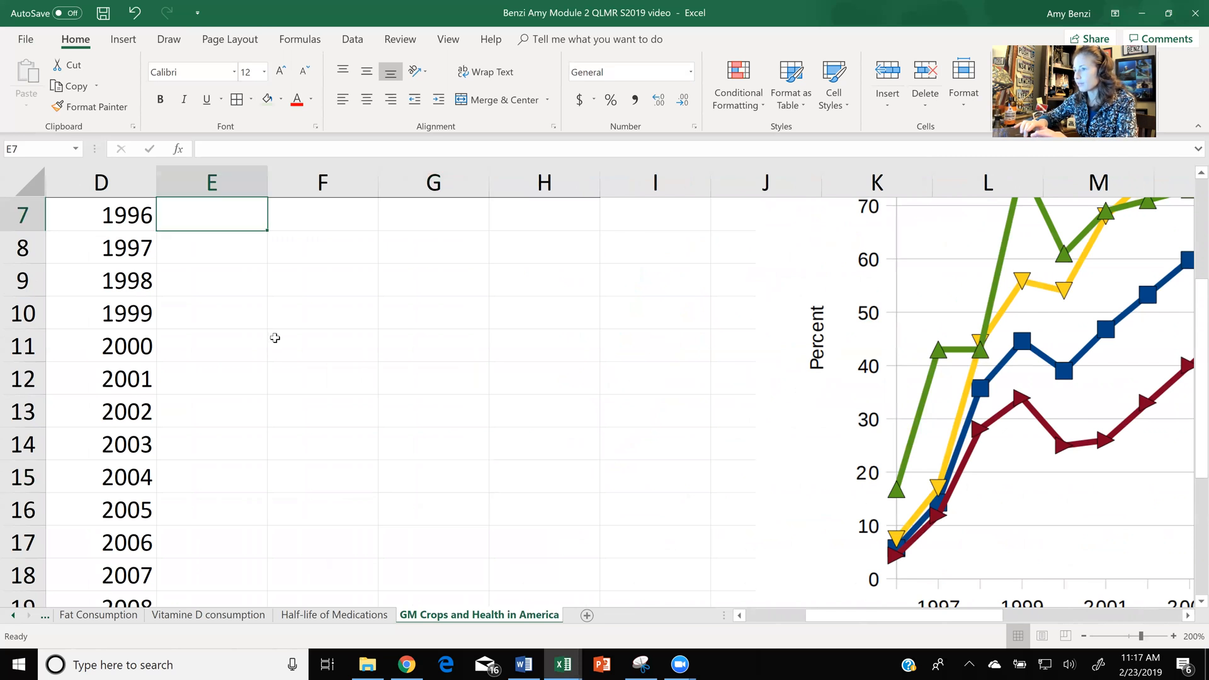
scroll(275, 338, "down", 3, "ctrl")
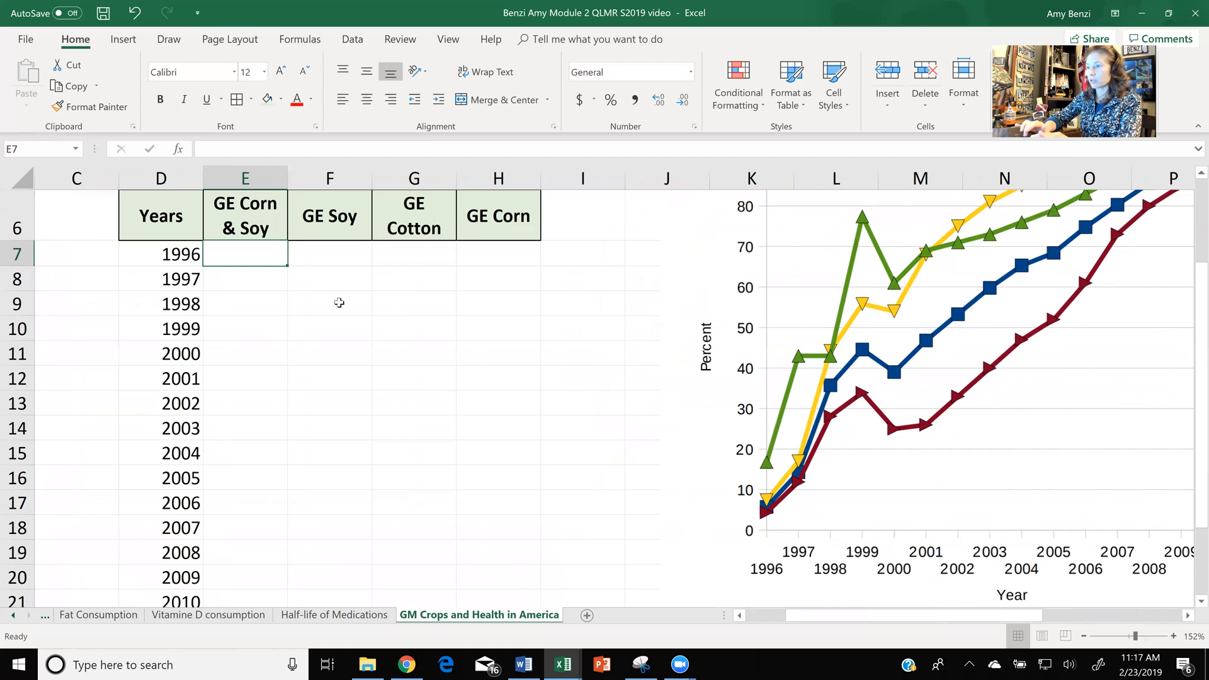
left_click_drag(268, 255, 521, 555)
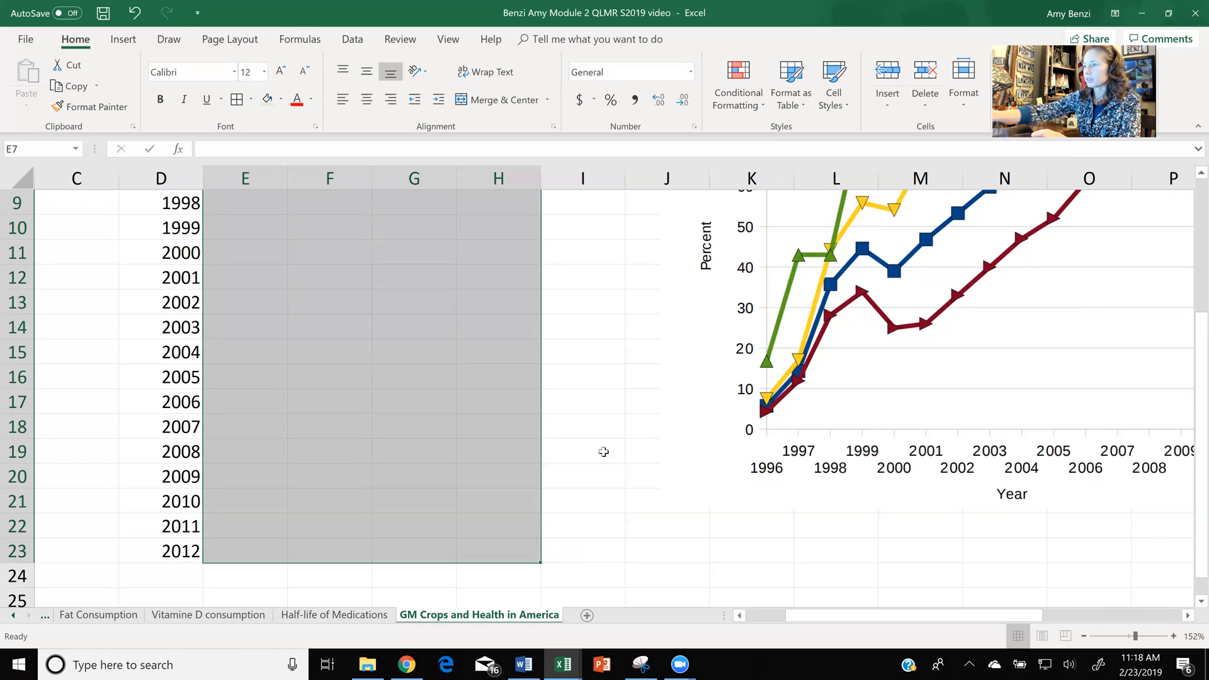
scroll(603, 452, "down", 1, "ctrl")
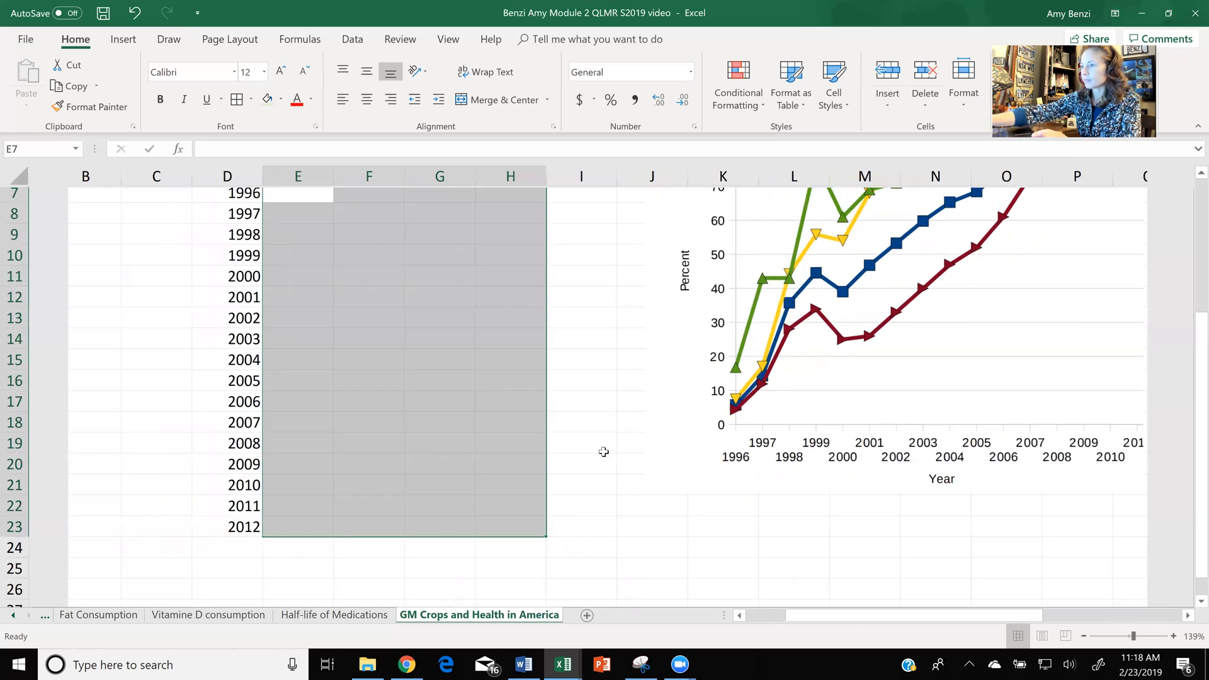
scroll(603, 451, "down", 2, "ctrl")
left_click(614, 99)
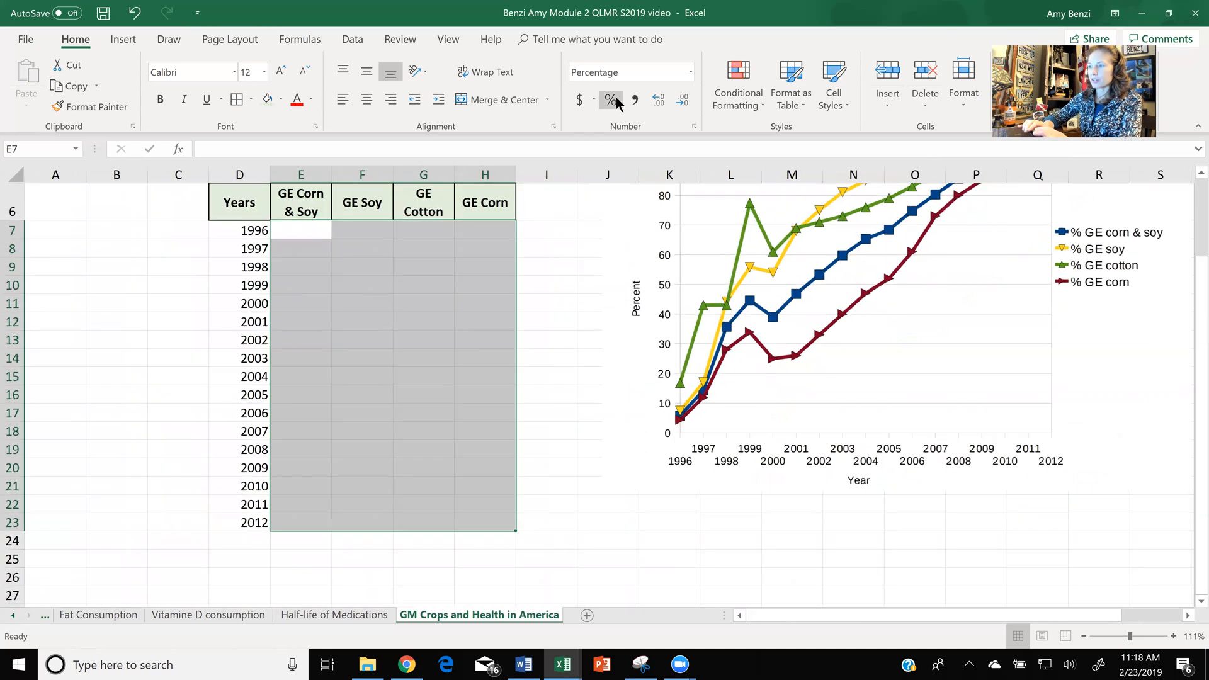
double_click(318, 233)
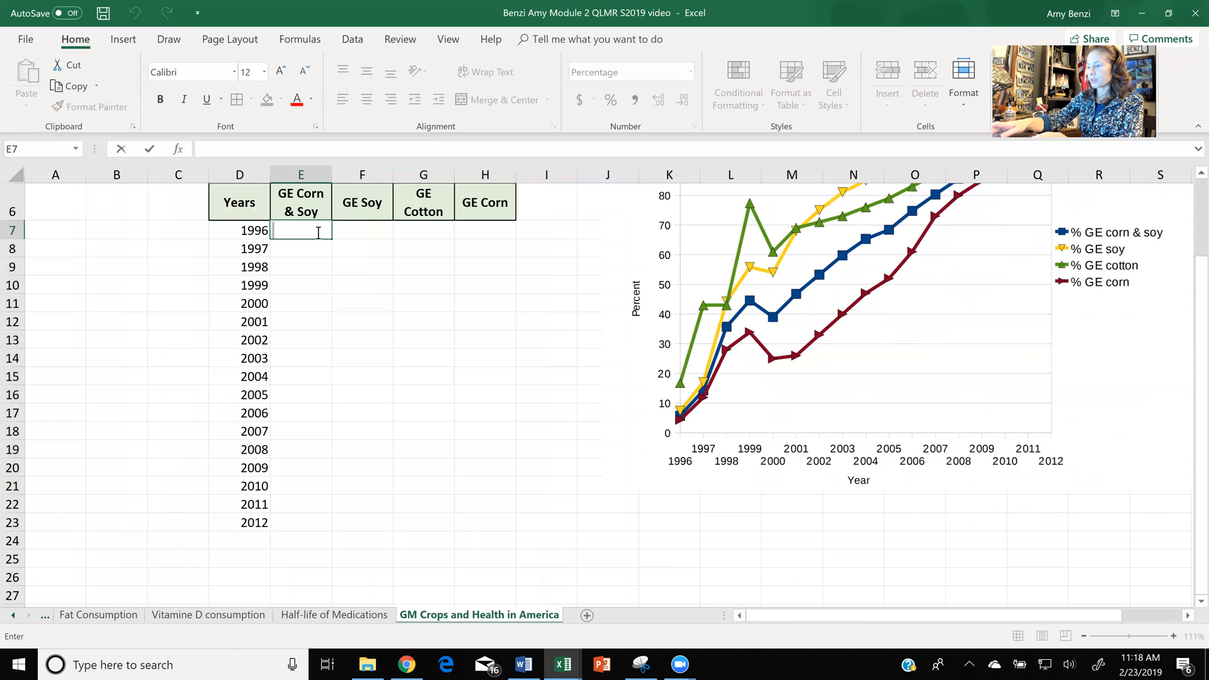
type("6")
key("Return")
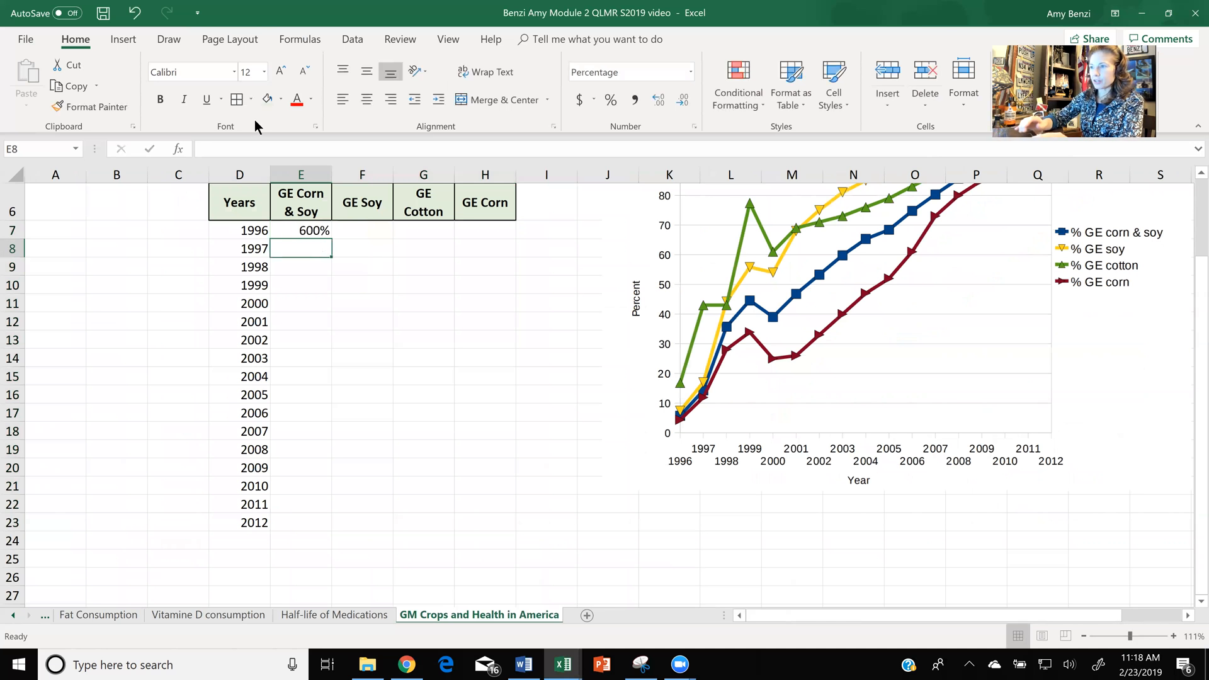
left_click(134, 12)
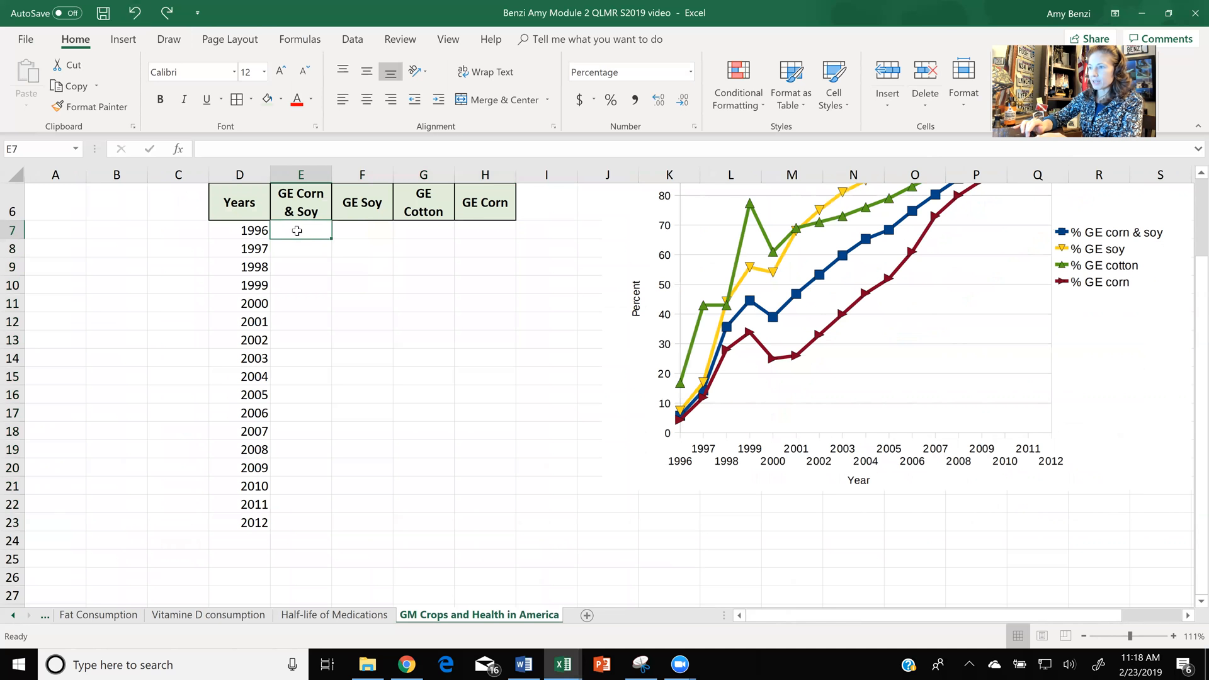
left_click(397, 285)
- Enter the GE Corn & Soy percentages for 1996 to 1998 in E7 to E9: 6%, 14% and 35%
left_click(313, 229)
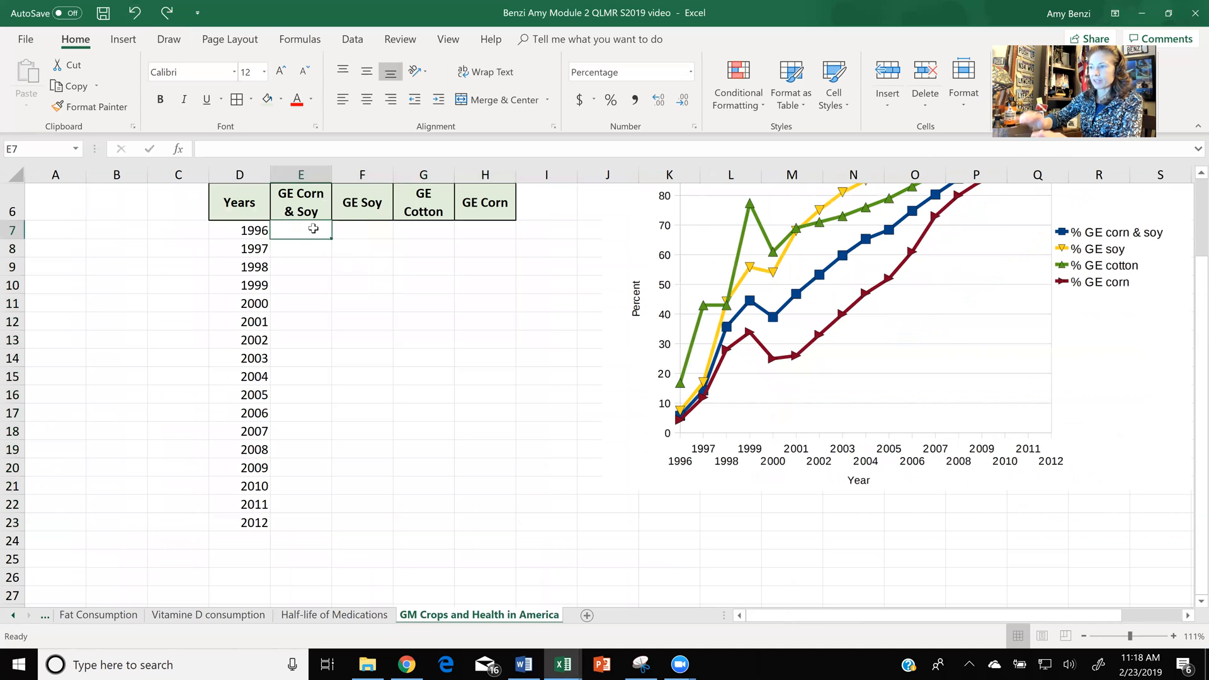
type("6")
key("Return")
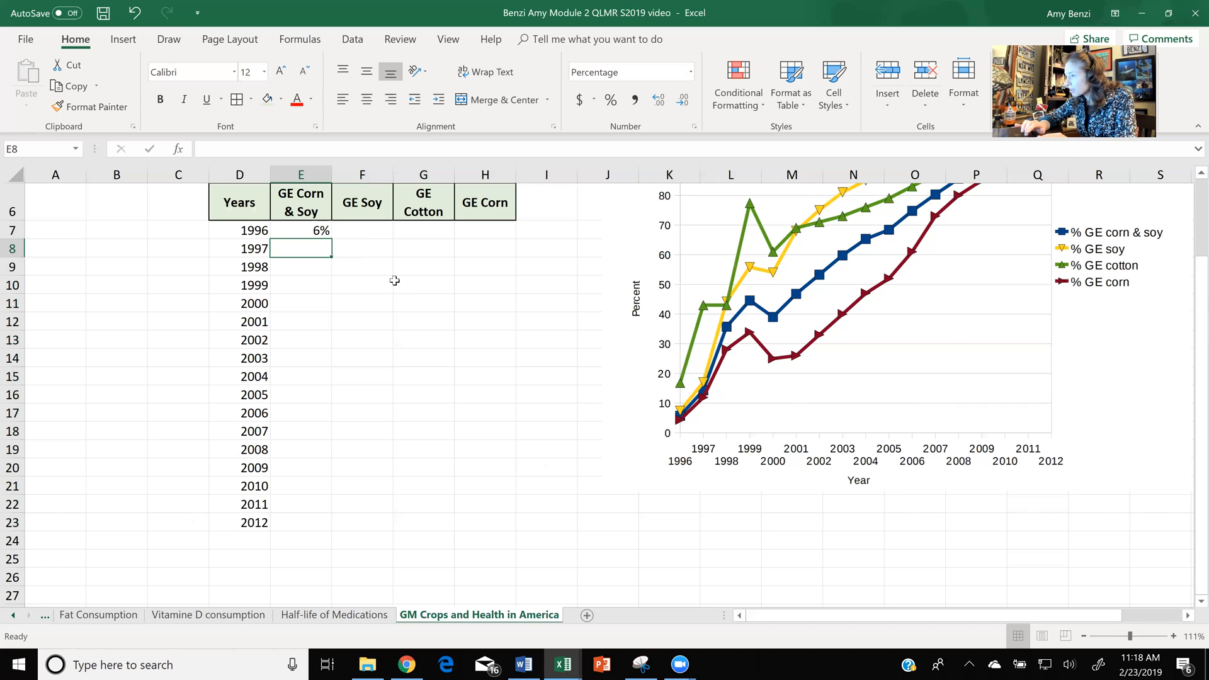
double_click(317, 250)
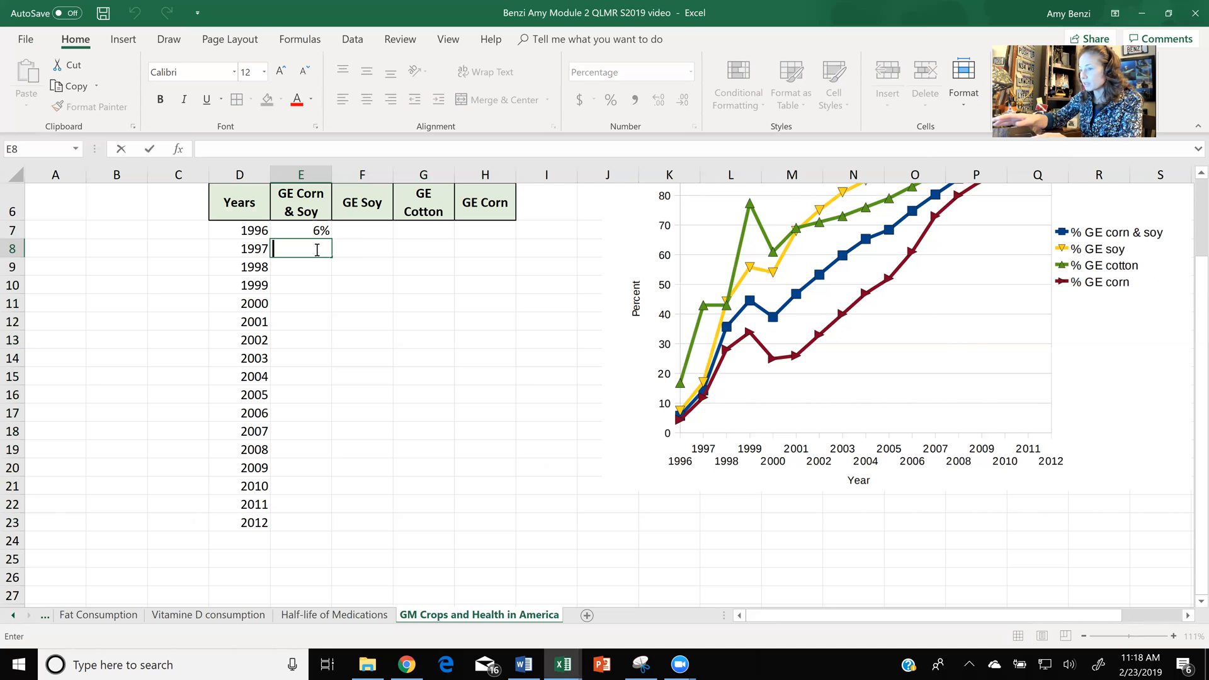
type("1")
key("BackSpace")
key("Return")
left_click(315, 251)
type("11")
key("Return")
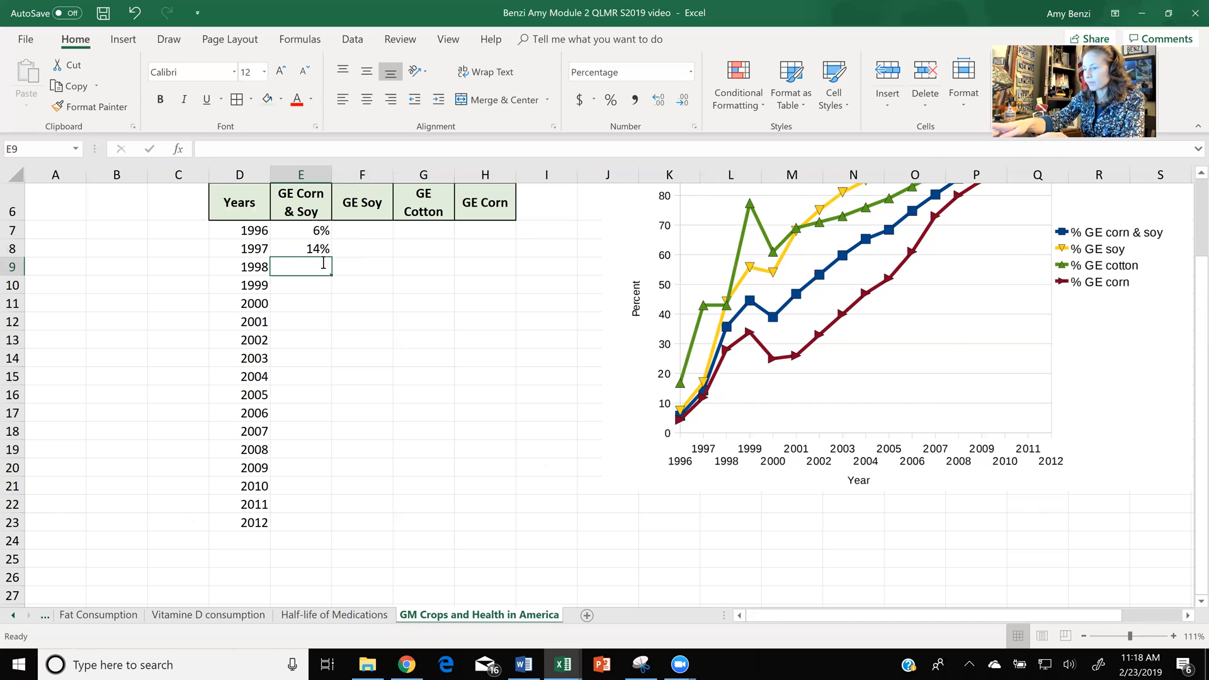
type("35")
key("Return")
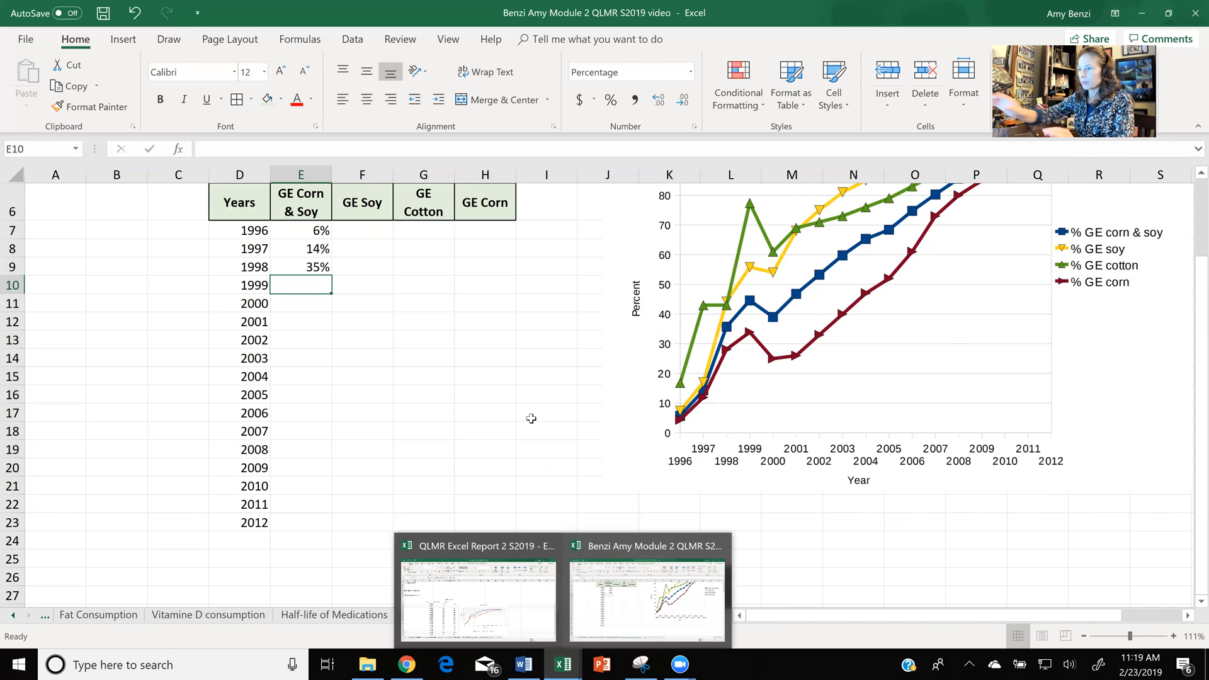
- Delete the reference "Percent of GE crops grown in U.S." graph picture beside the table
scroll(531, 418, "down", 3)
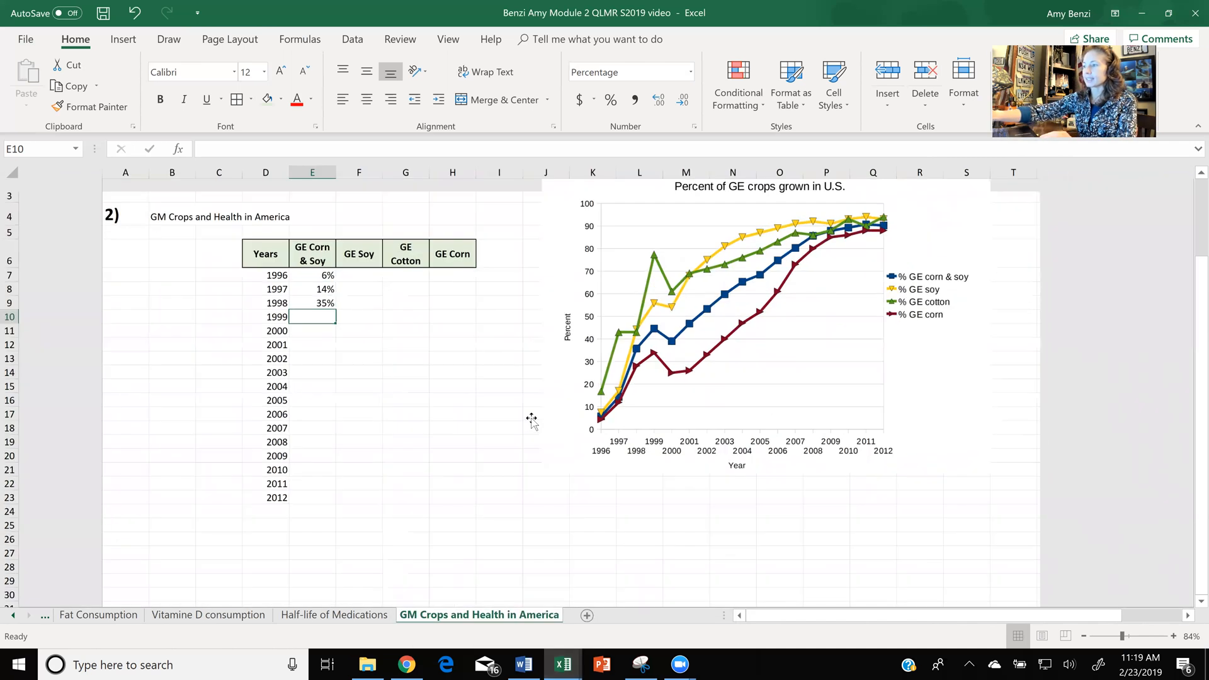
left_click(531, 419)
key("Delete")
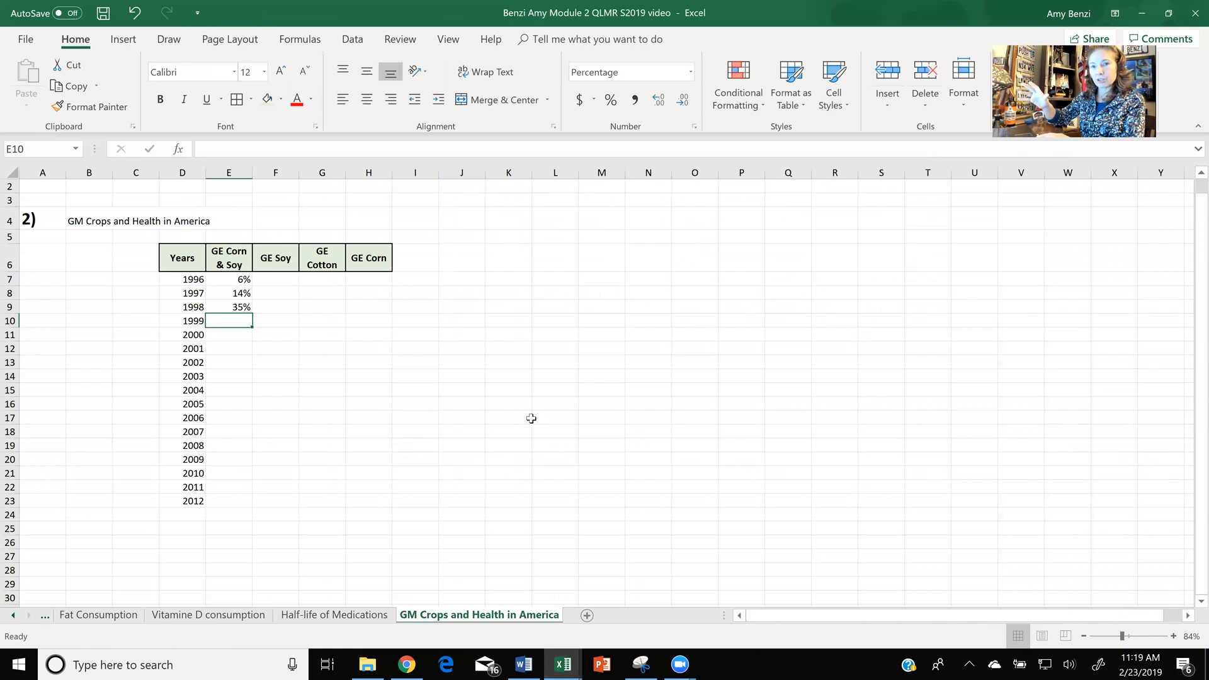
- Switch to the QLMR Excel Report 2 S2019 workbook, select the GE data in F8:H25, and delete the existing chart beside it
left_click(557, 666)
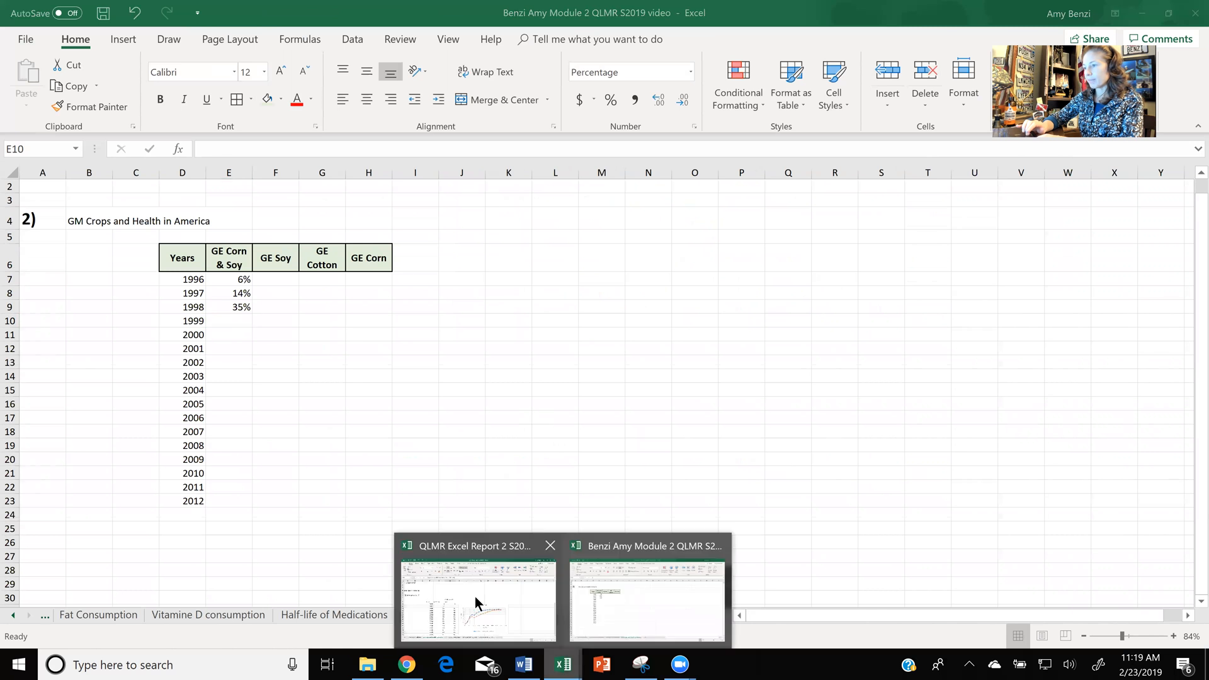
left_click(475, 596)
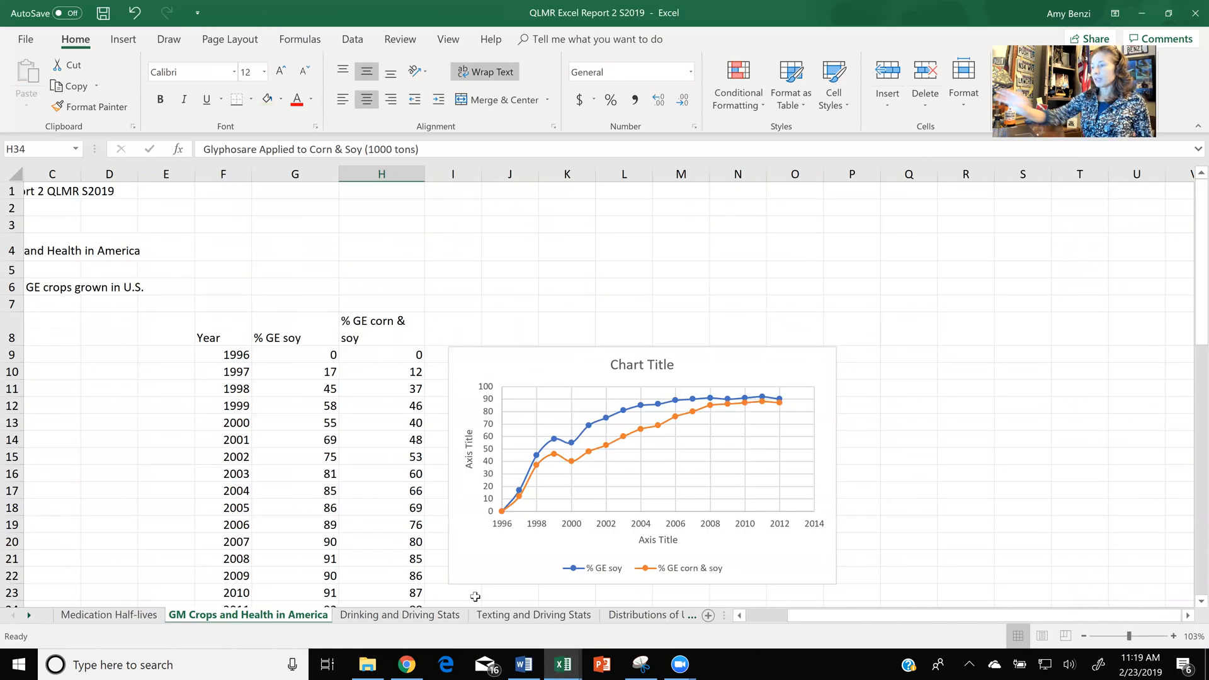
scroll(475, 595, "down", 1)
scroll(475, 595, "down", 1)
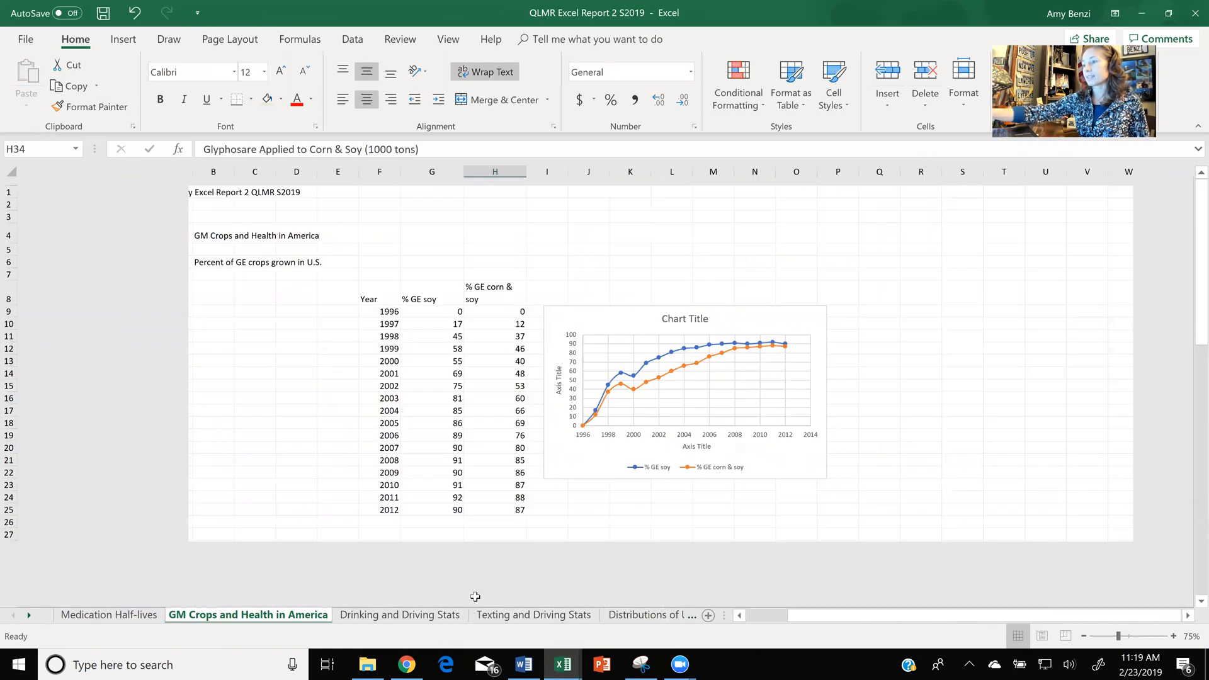
scroll(474, 596, "up", 2)
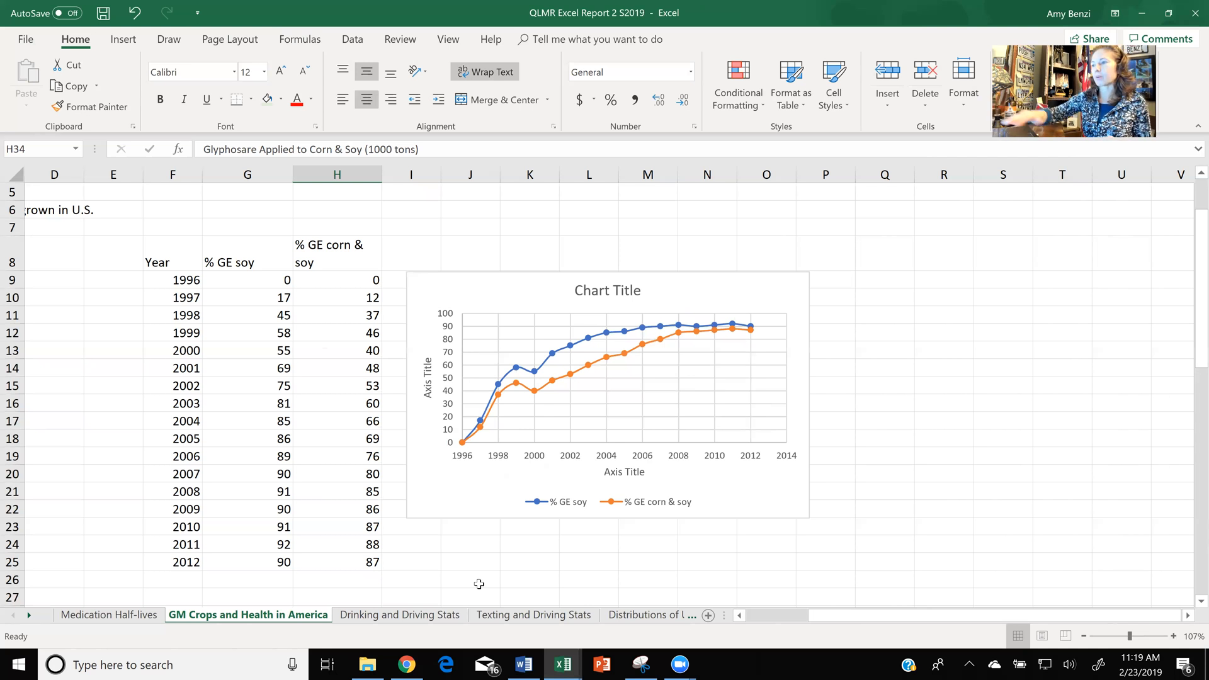
left_click_drag(174, 255, 327, 561)
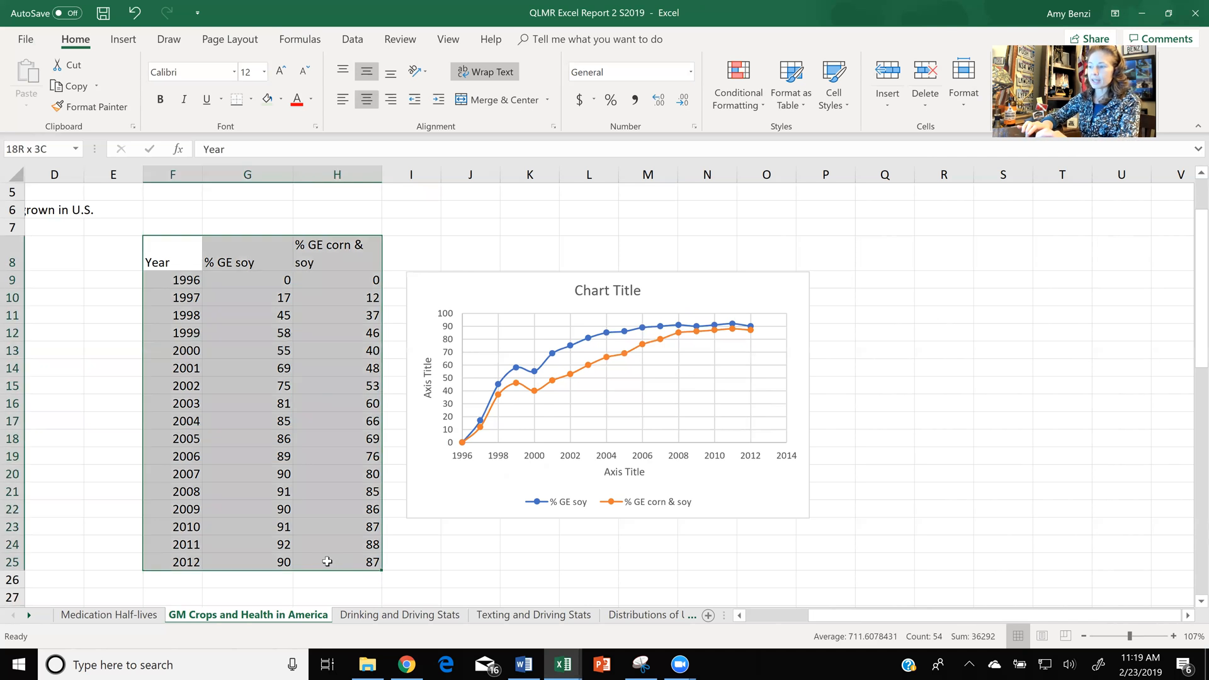
left_click(517, 306)
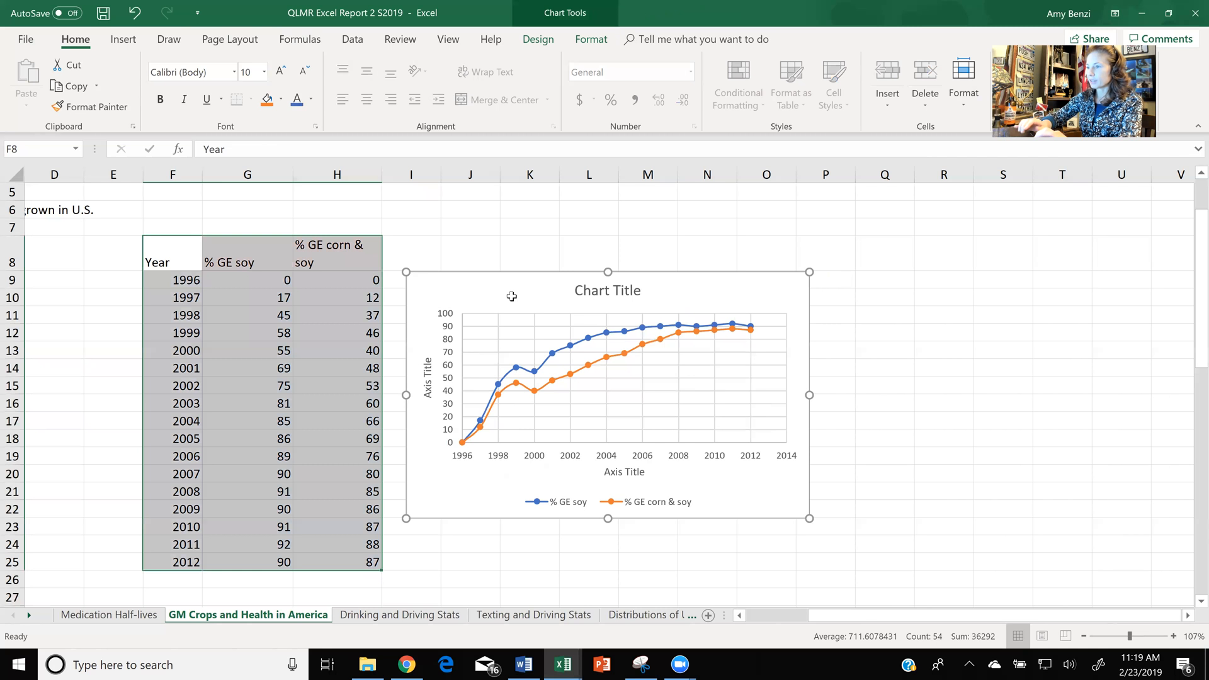
key("Delete")
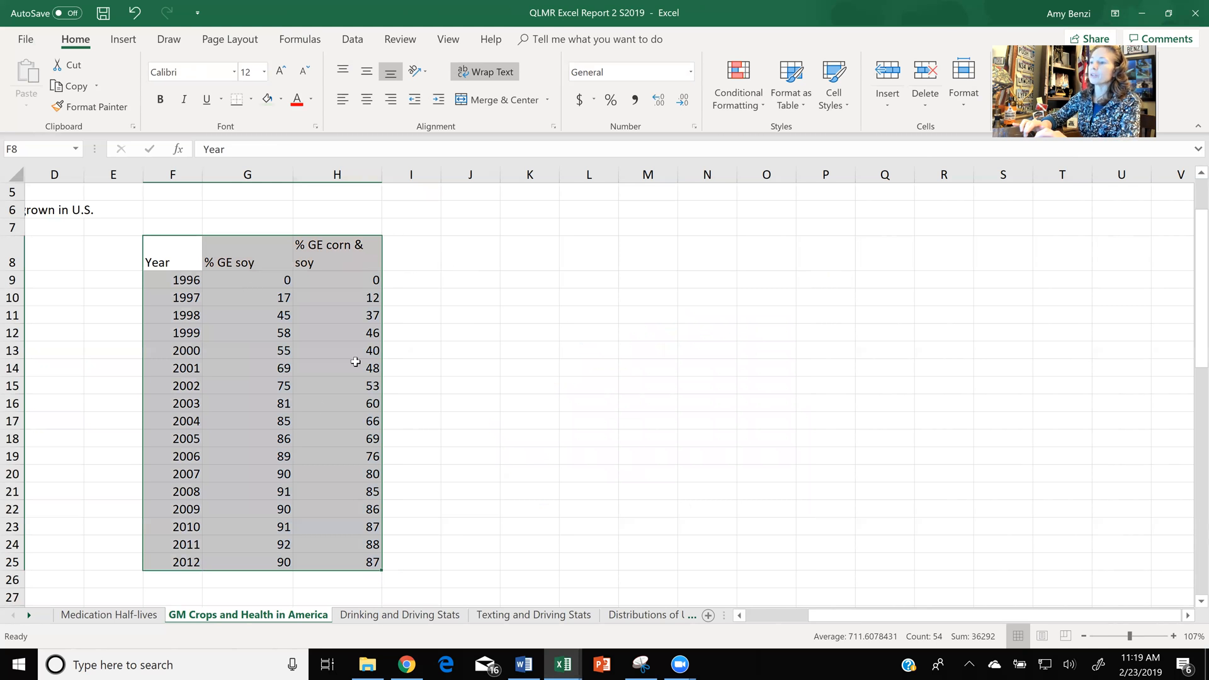
- Insert a Scatter with Smooth Lines and Markers chart from the selected year, GE soy and GE corn & soy data
left_click(129, 41)
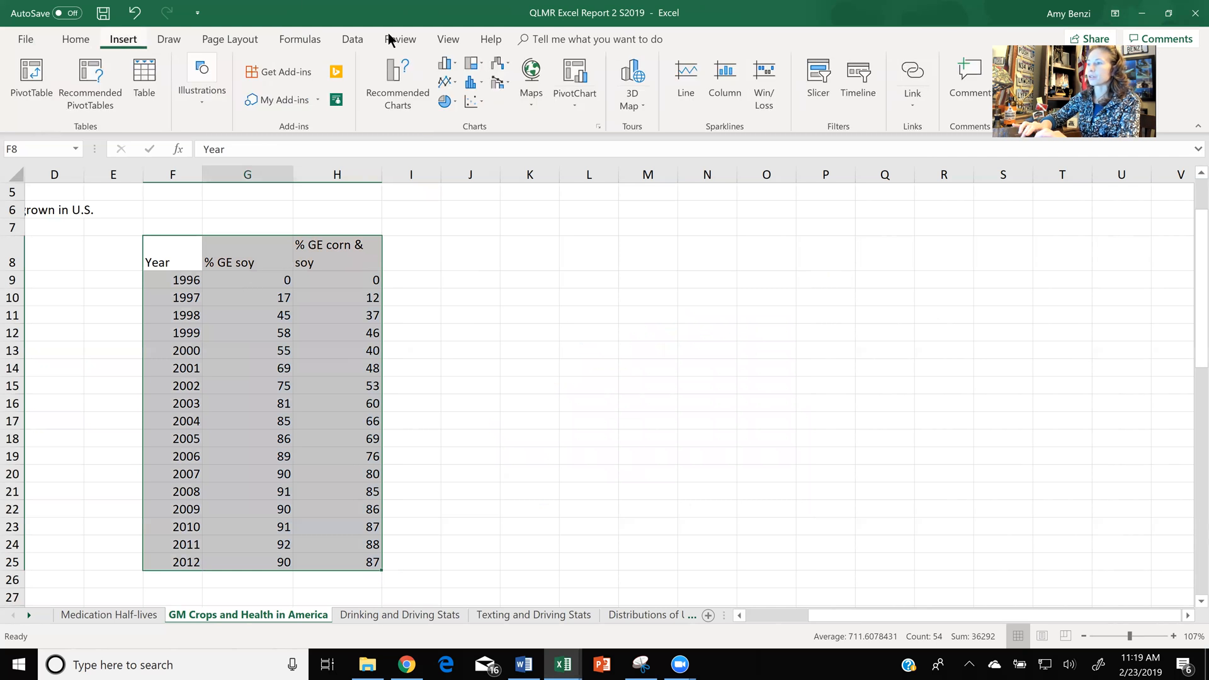
left_click(483, 108)
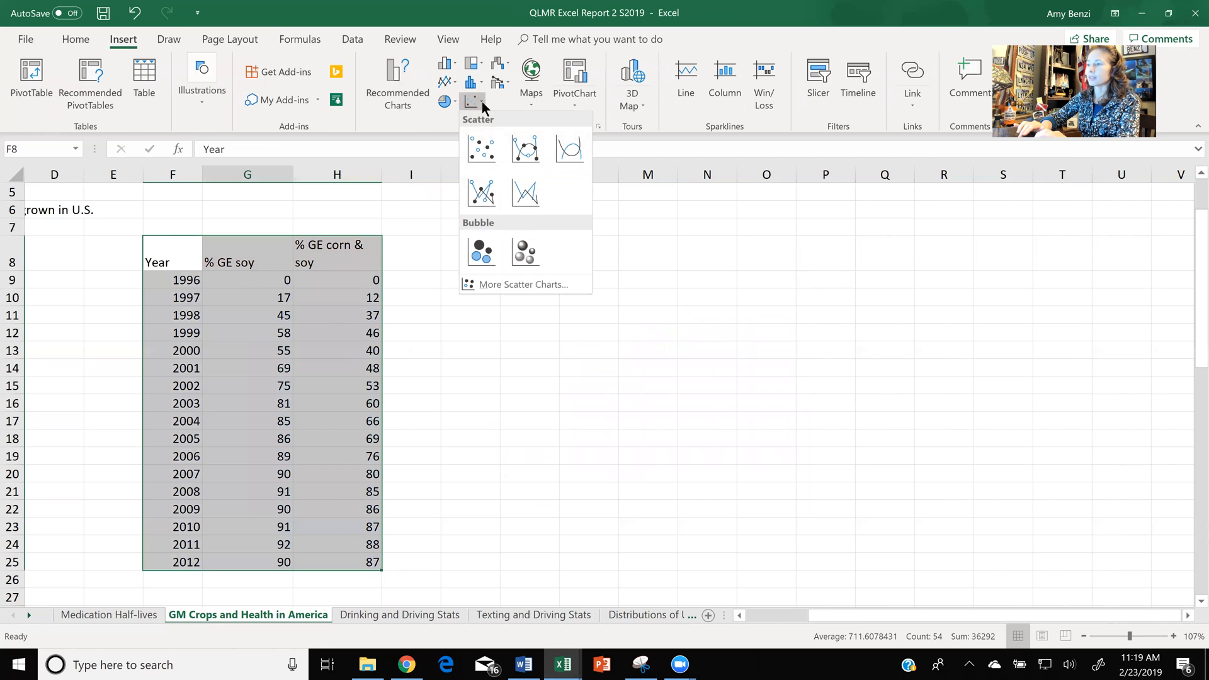
left_click(525, 150)
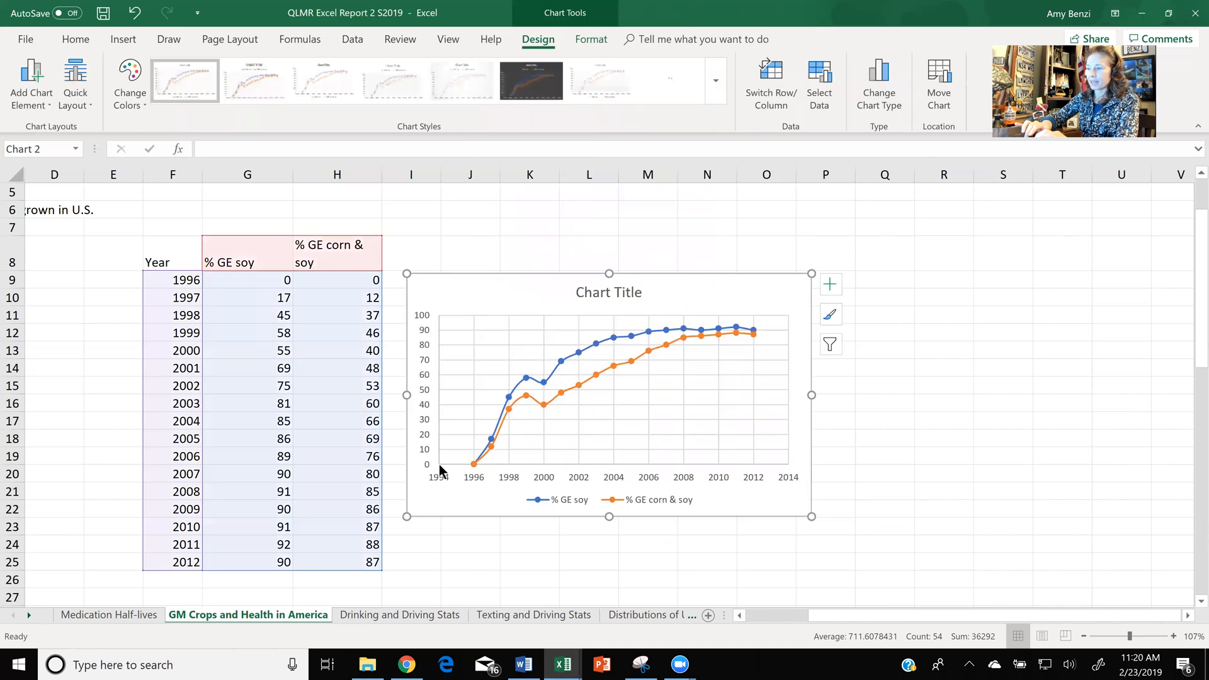
- Set the minimum bound of the new chart's horizontal axis to 1996
left_click(576, 478)
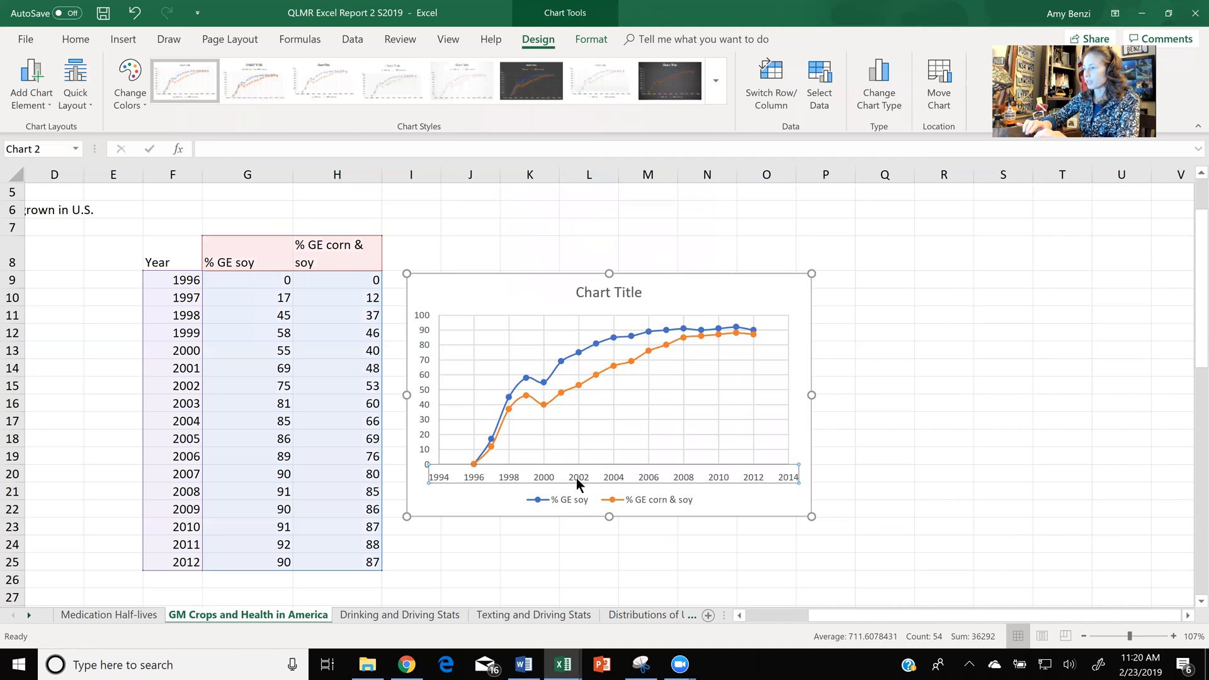
double_click(576, 478)
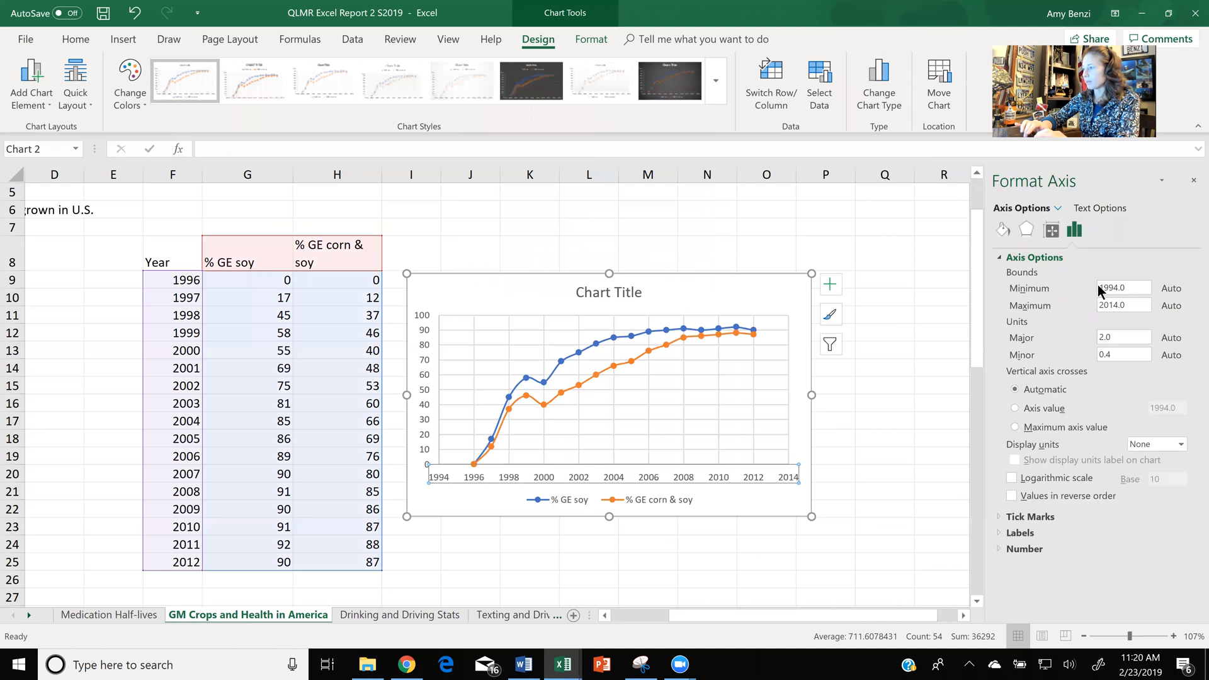
left_click(1118, 288)
key("BackSpace")
type("6")
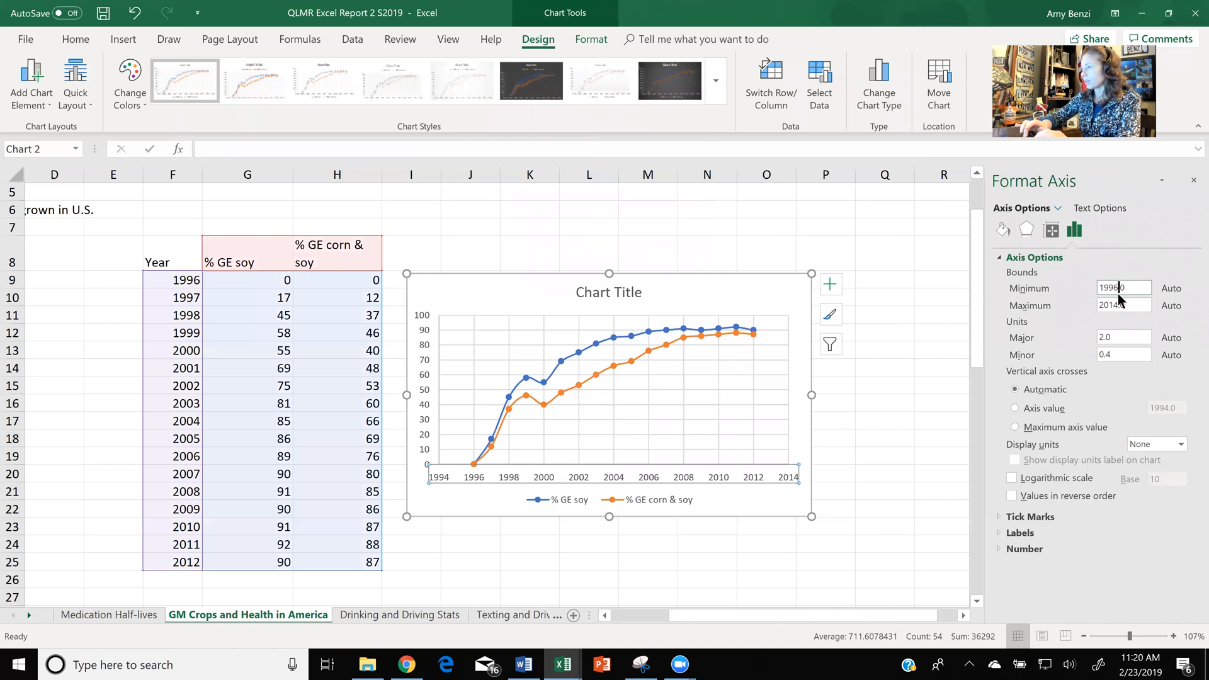
key("Return")
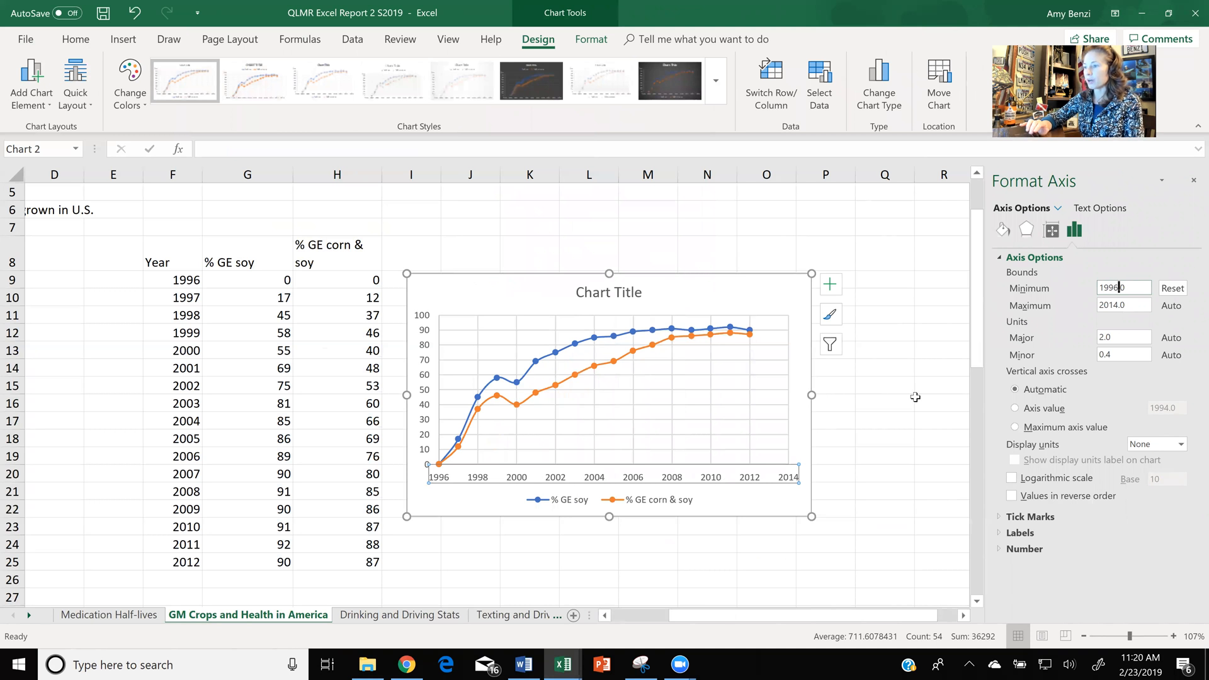
- Apply the percent style to the GE soy and GE corn & soy values in G9:H25
mouse_move(278, 284)
left_mouse_down()
mouse_move(334, 451)
mouse_move(340, 563)
left_mouse_up()
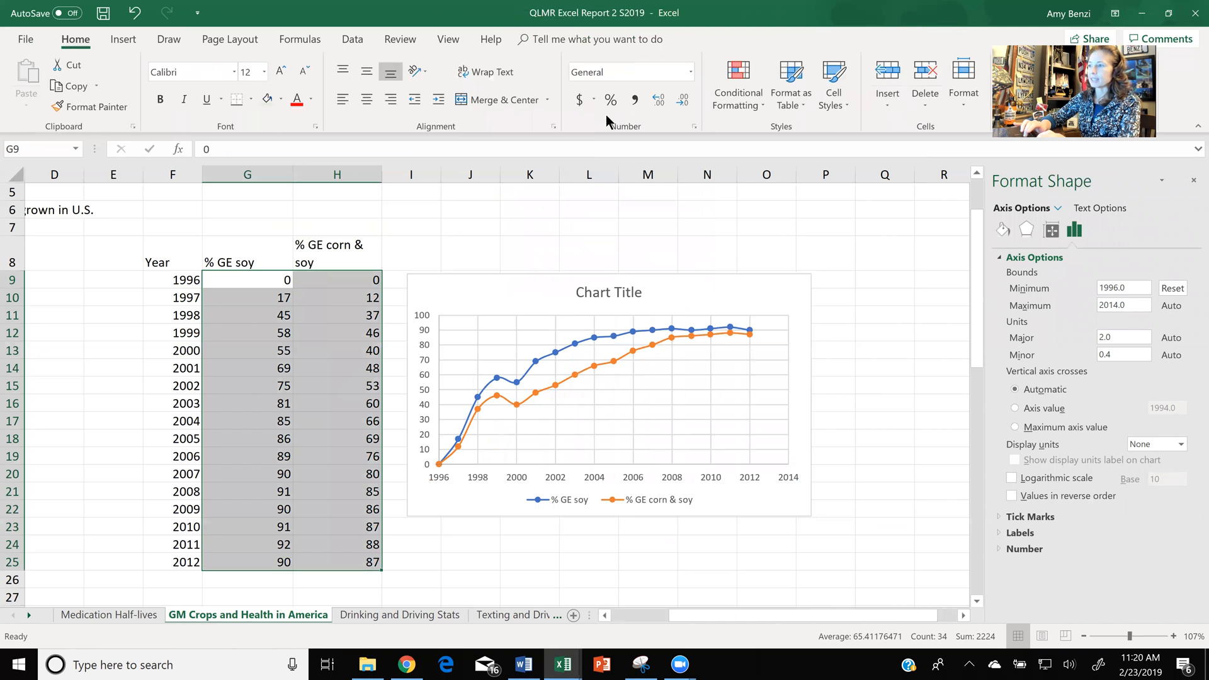
left_click(609, 100)
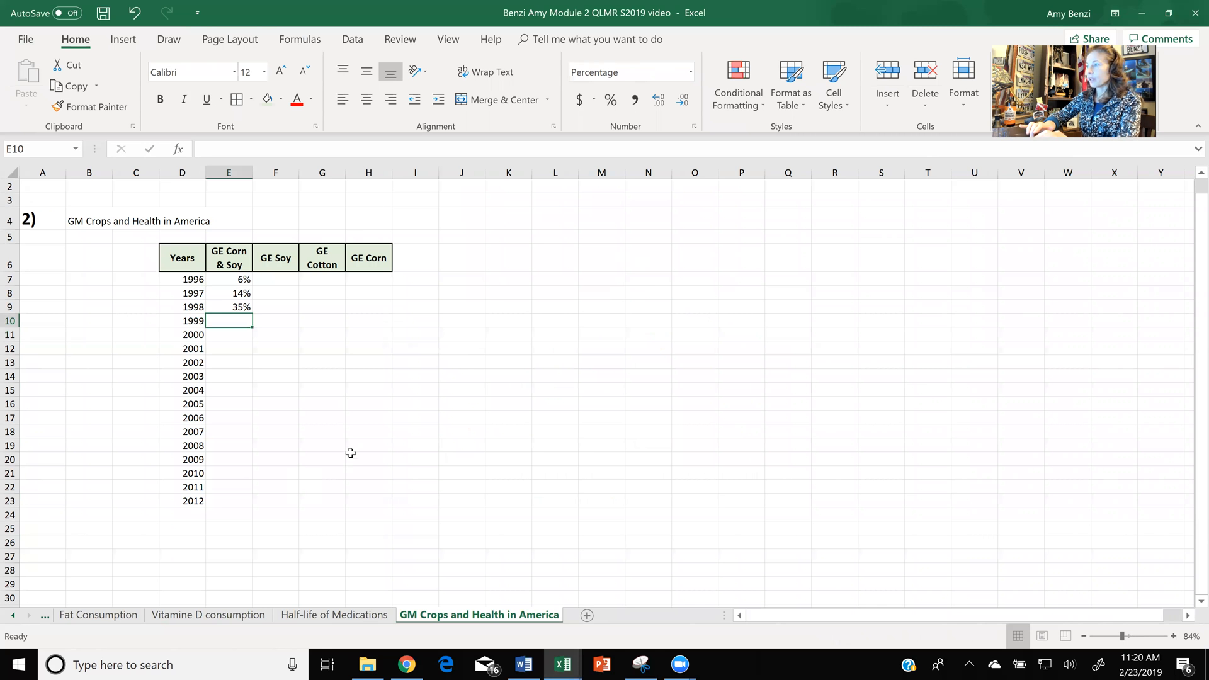
- Switch to the Word assignment document and move the yellow highlight box over the two graphs listed for the first link
left_click(525, 665)
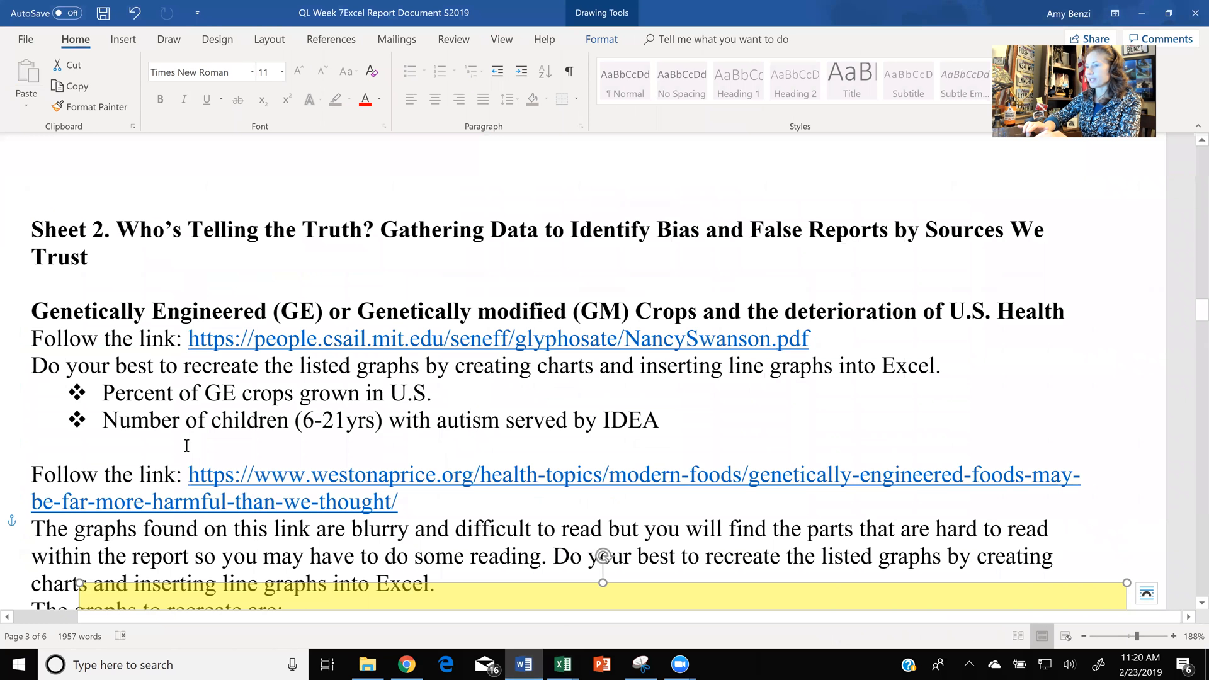
left_click_drag(113, 426, 376, 428)
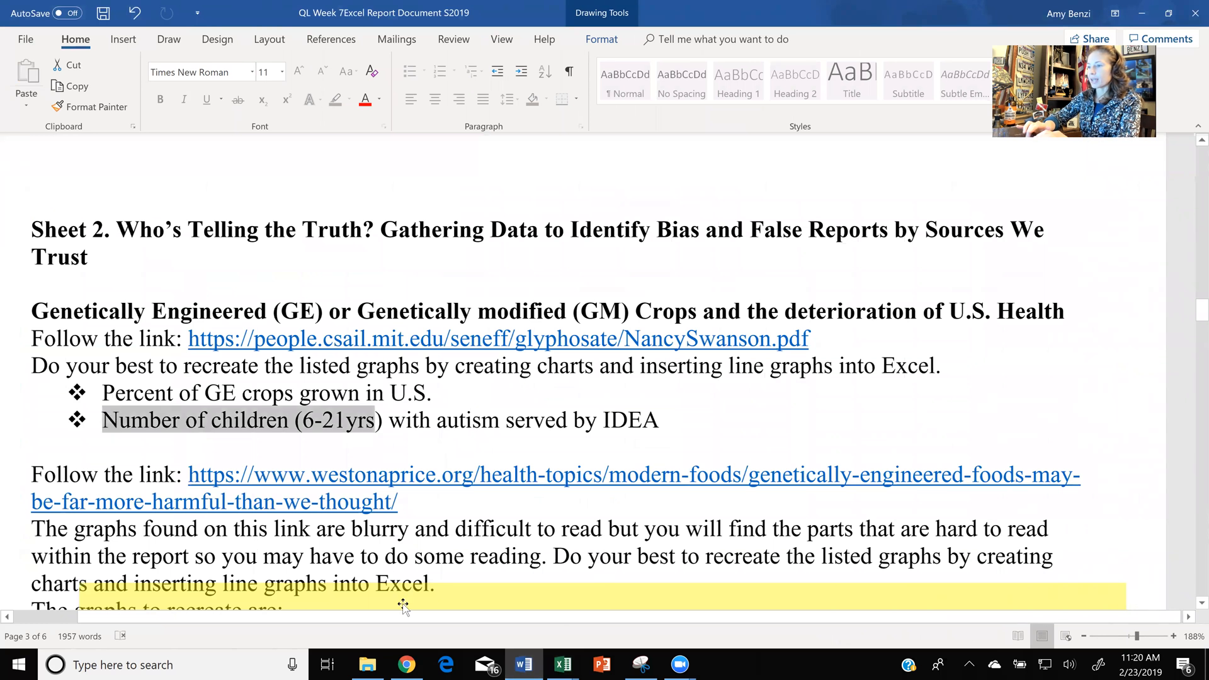
left_click_drag(404, 602, 364, 406)
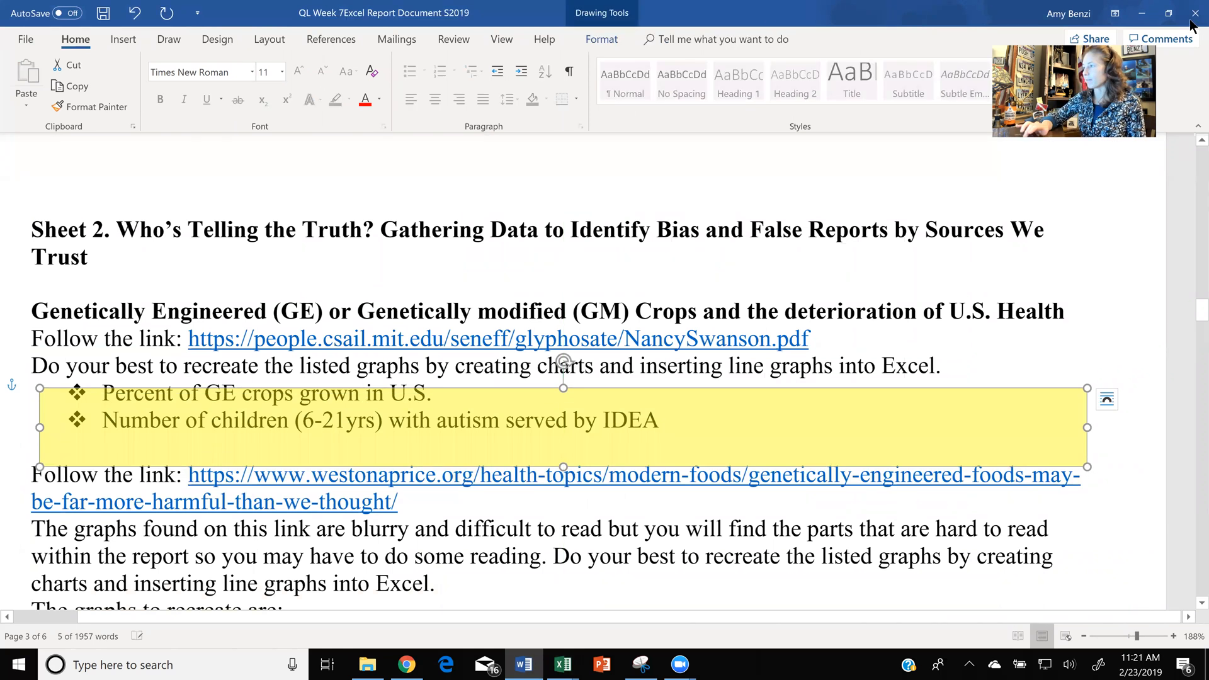
left_click(1141, 14)
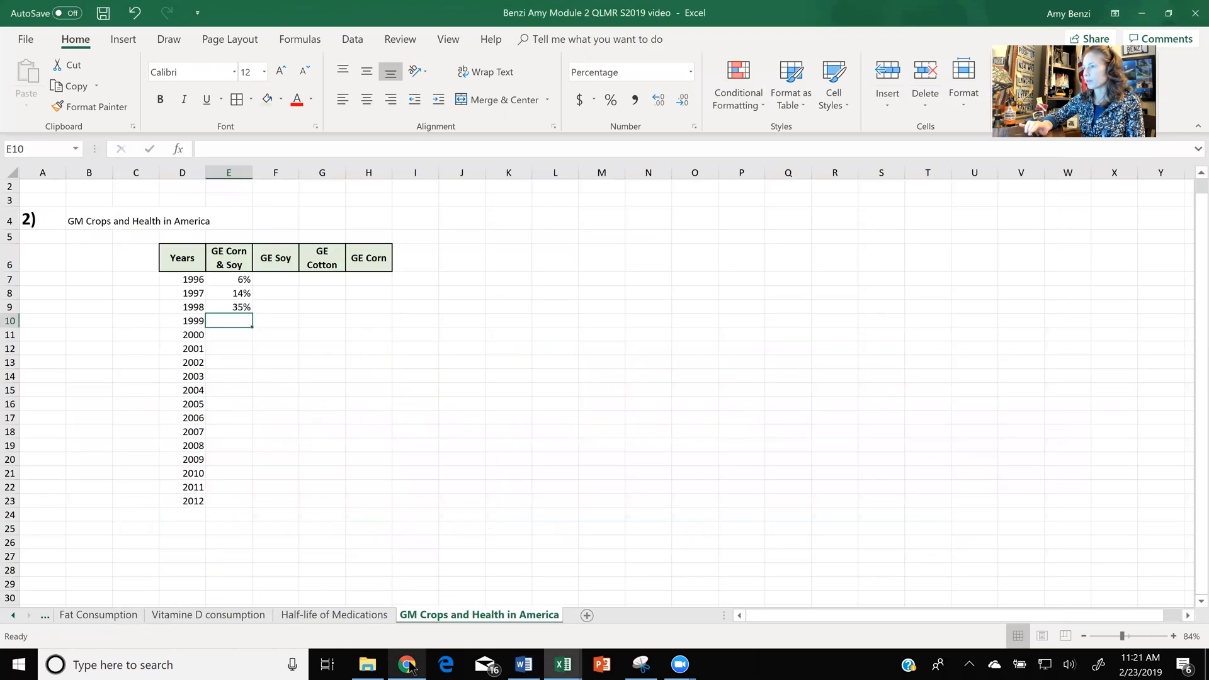
- Switch to the source PDF in Chrome and locate and enlarge the graph of children (6-21yrs) with autism served by IDEA, plotted against glyphosate use
left_click(408, 666)
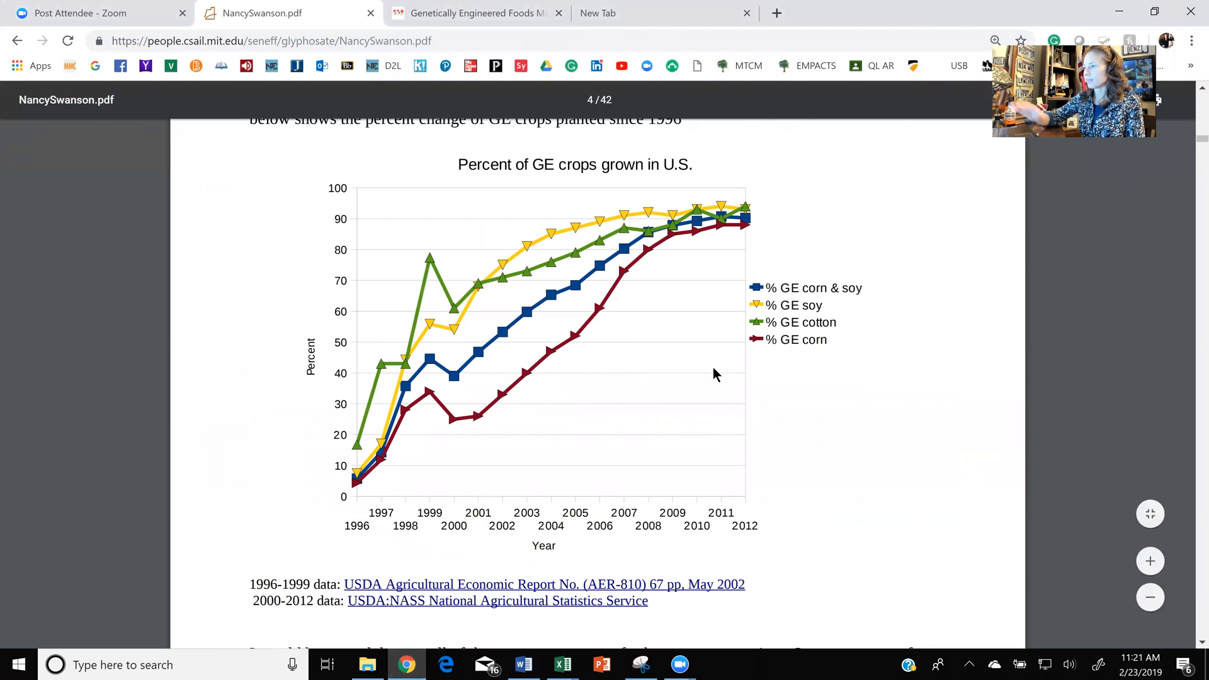
scroll(712, 368, "down", 2)
scroll(712, 368, "down", 3)
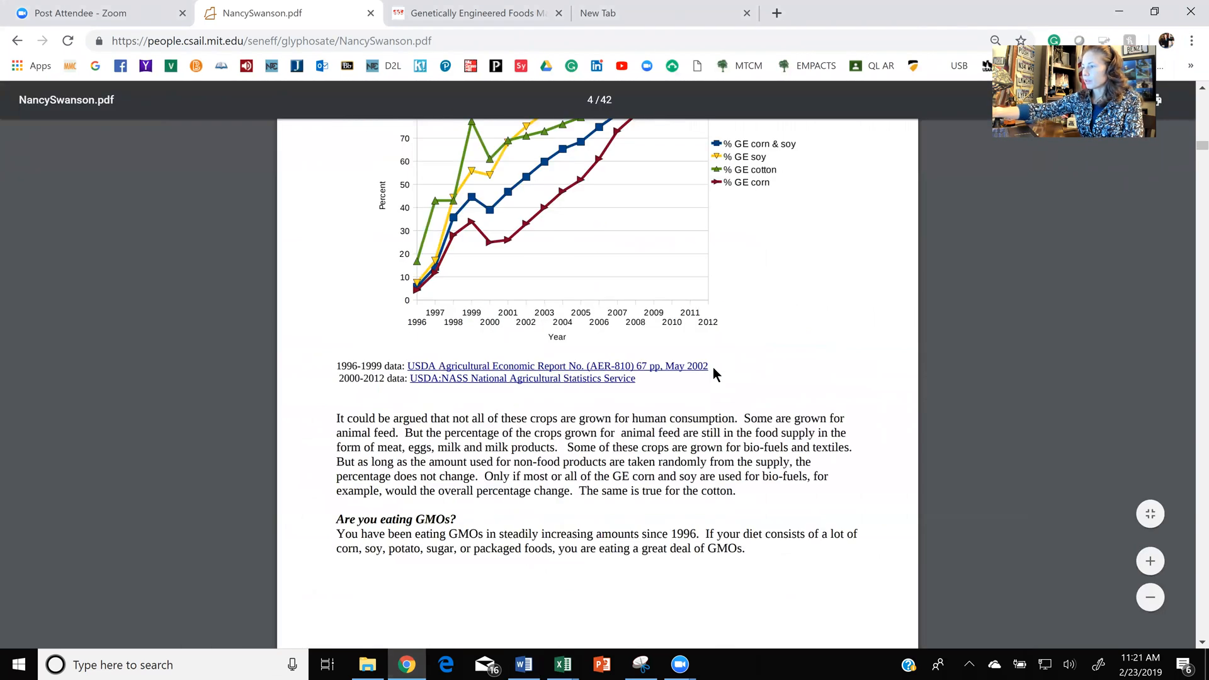
scroll(713, 368, "down", 4)
scroll(713, 368, "down", 6)
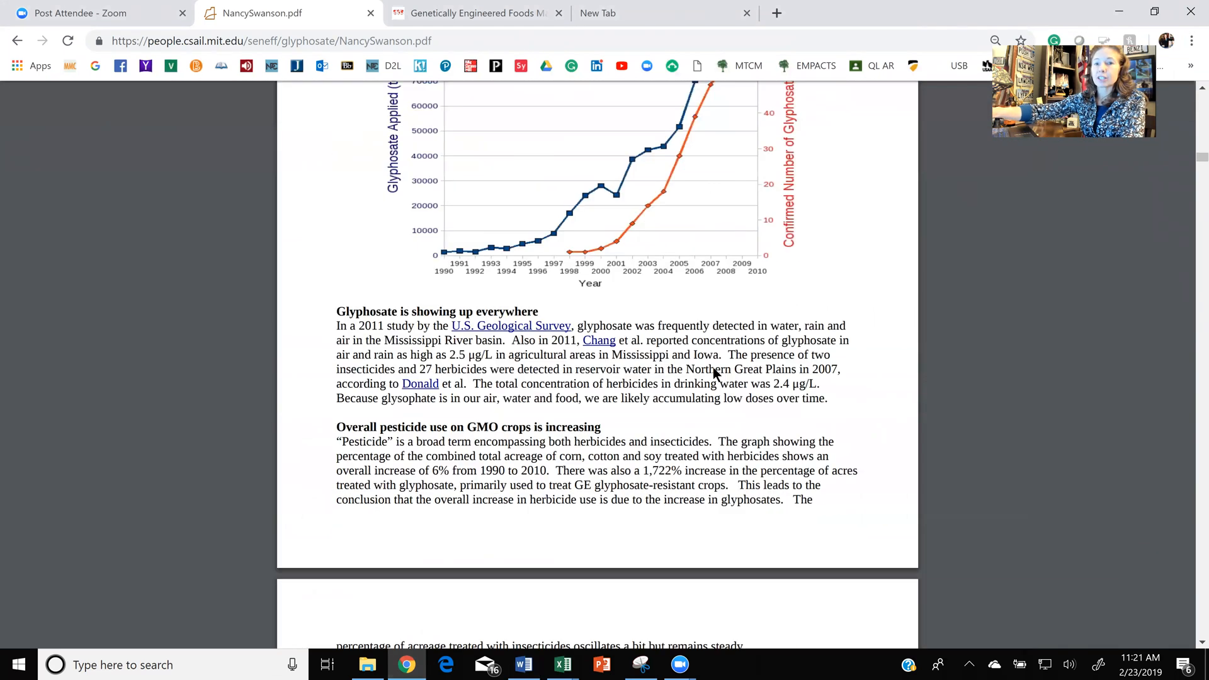
scroll(713, 368, "down", 5)
scroll(713, 368, "down", 5)
scroll(712, 368, "down", 20)
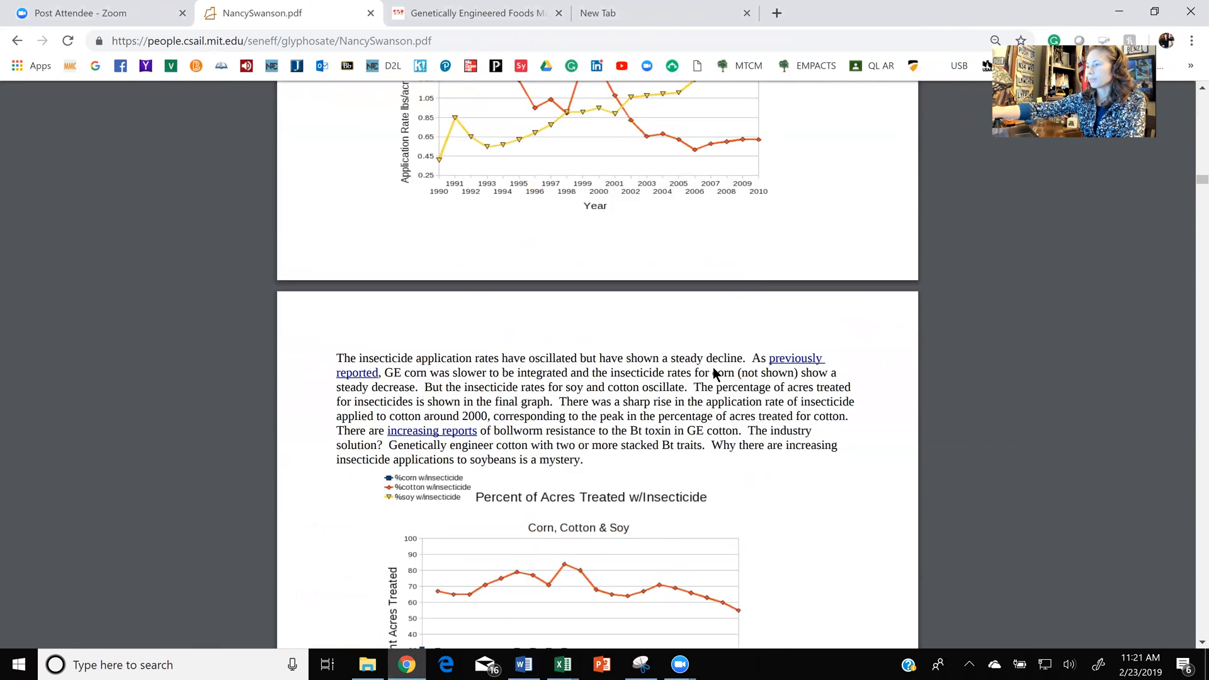
scroll(712, 368, "down", 18)
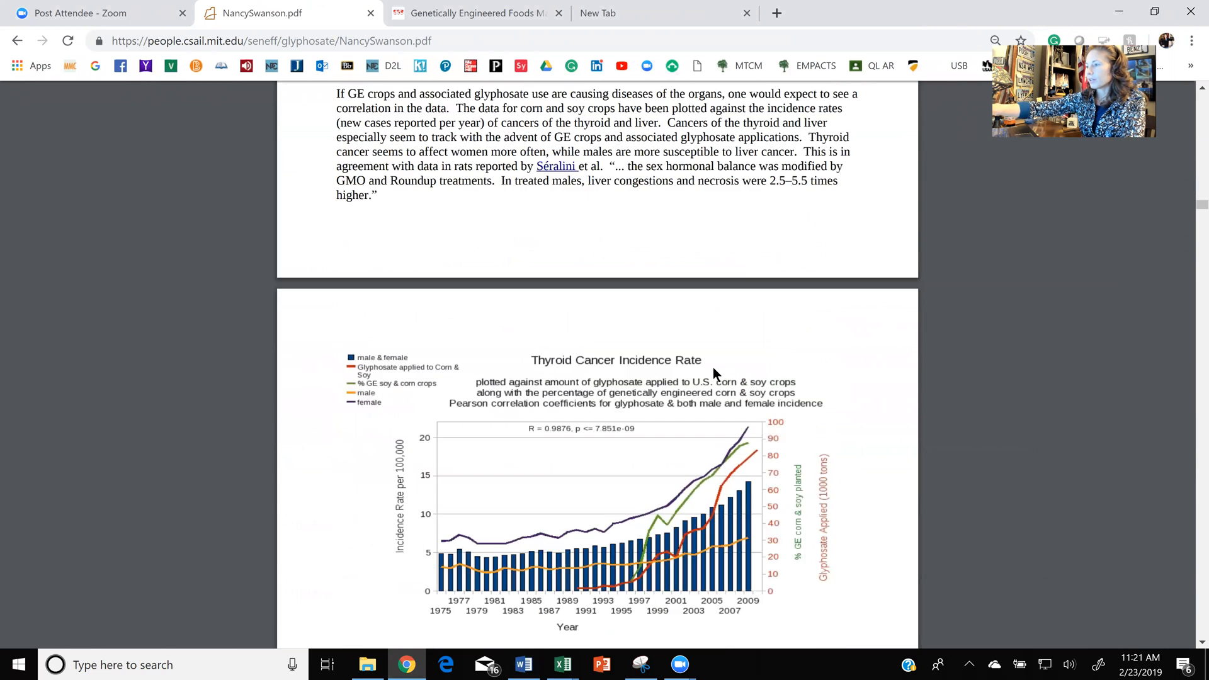
scroll(713, 367, "down", 10)
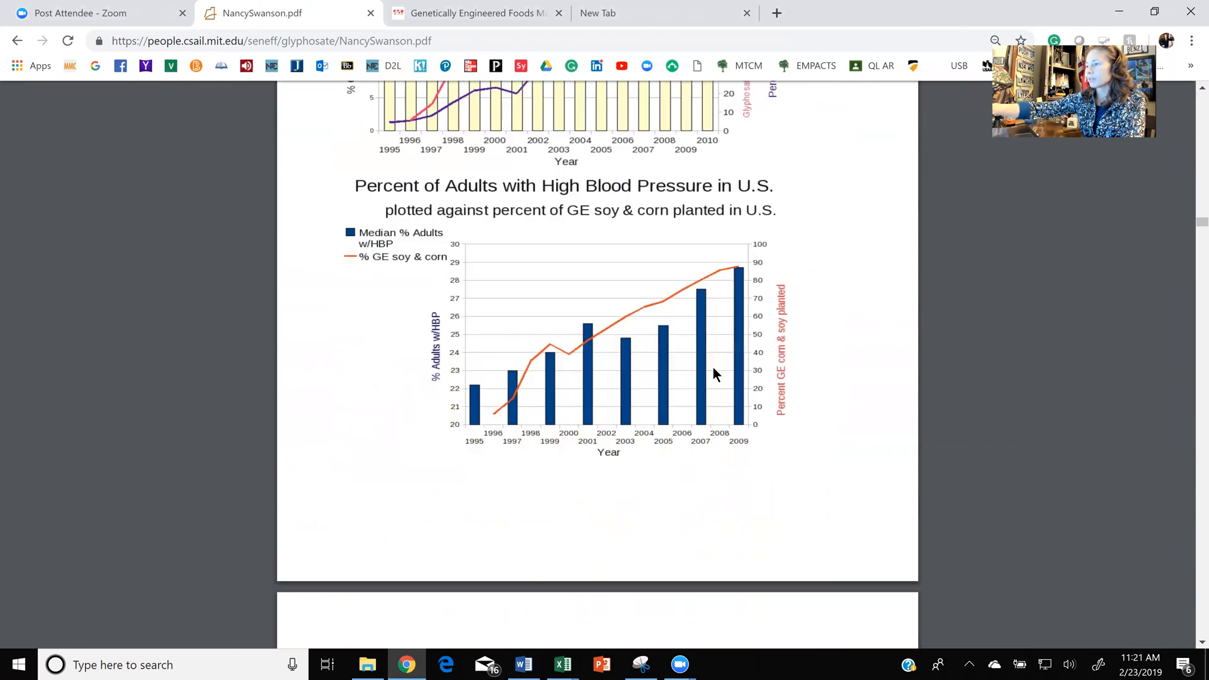
scroll(712, 368, "down", 10)
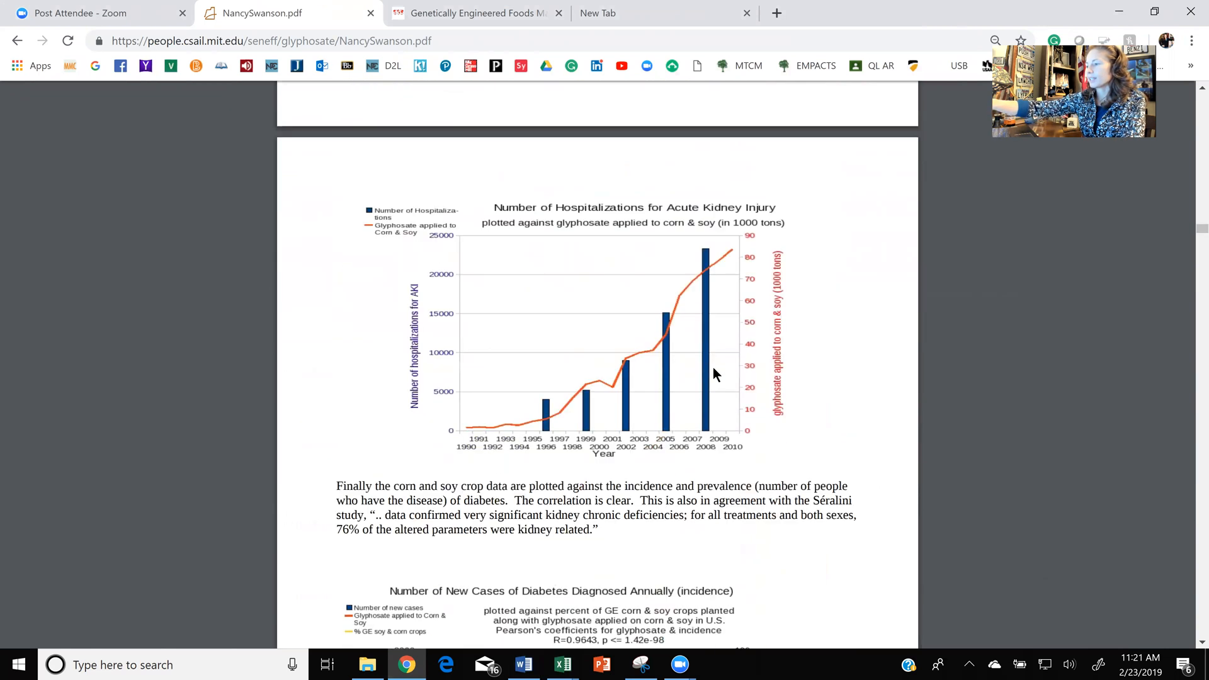
scroll(713, 368, "down", 5)
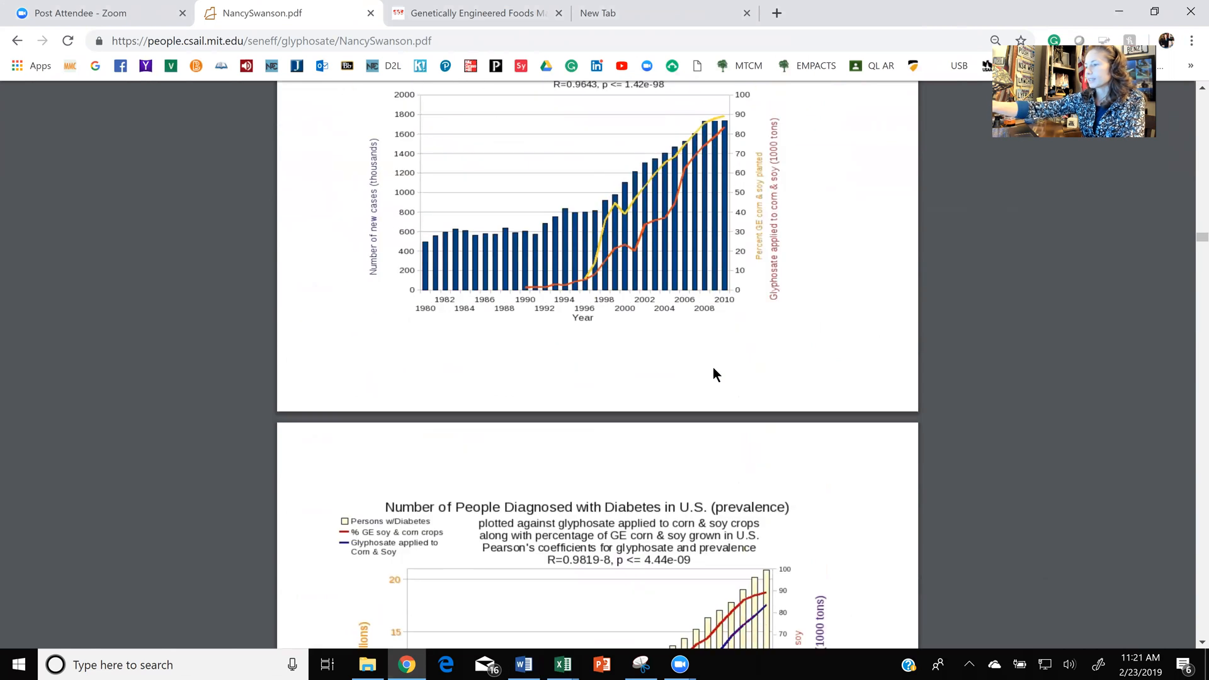
scroll(714, 370, "down", 8)
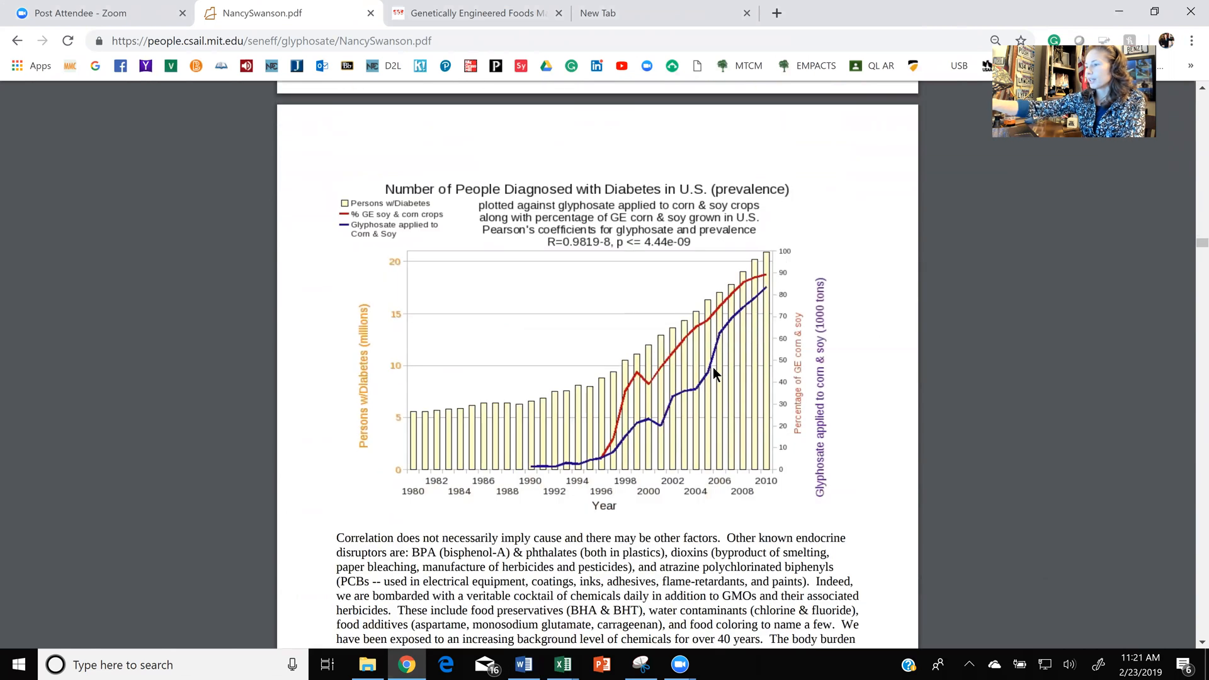
scroll(713, 373, "down", 3)
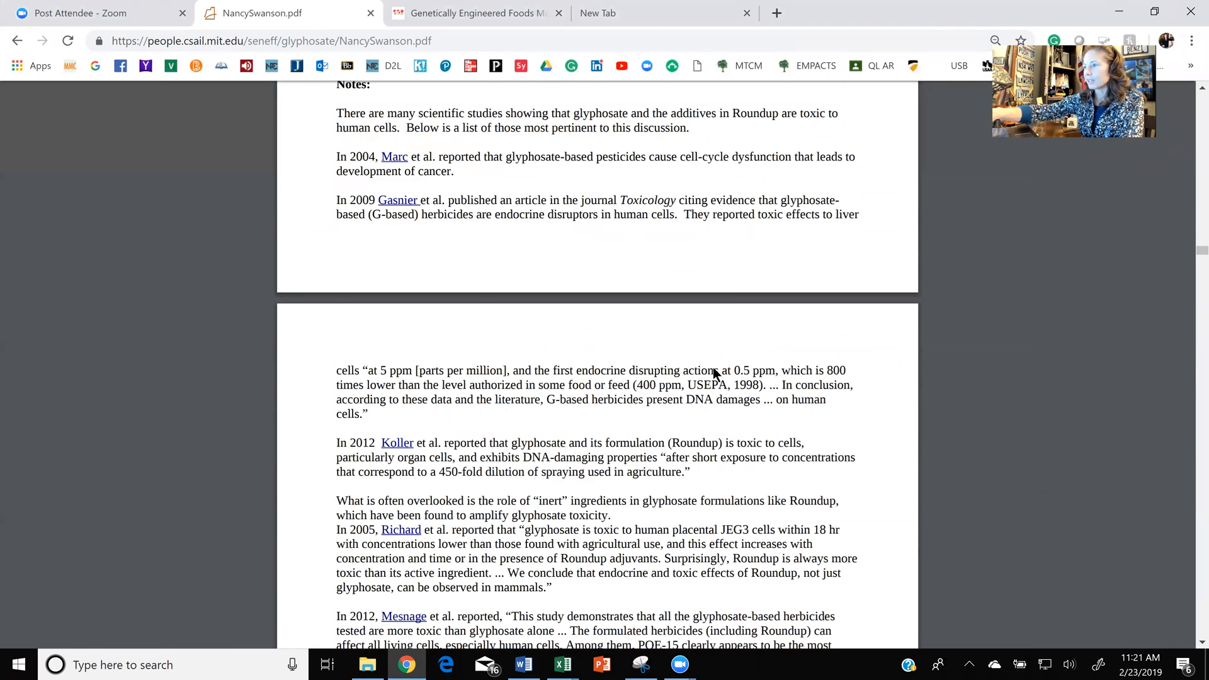
scroll(713, 373, "down", 4)
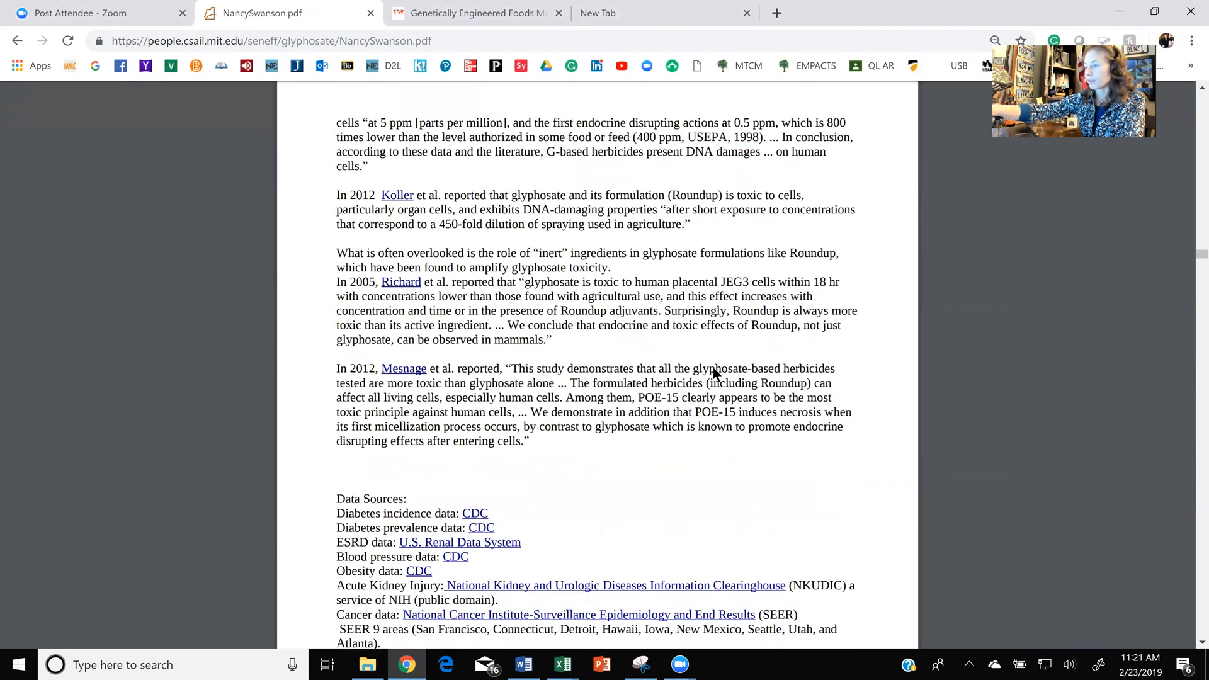
scroll(713, 367, "down", 8)
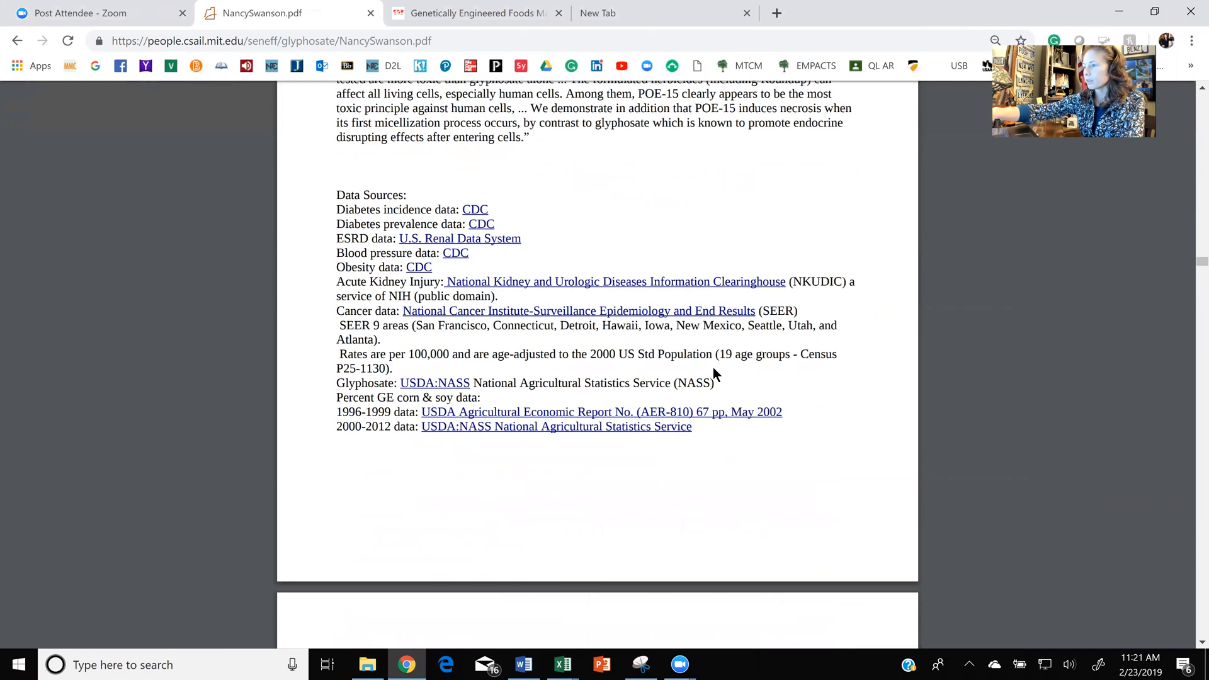
scroll(713, 367, "down", 12)
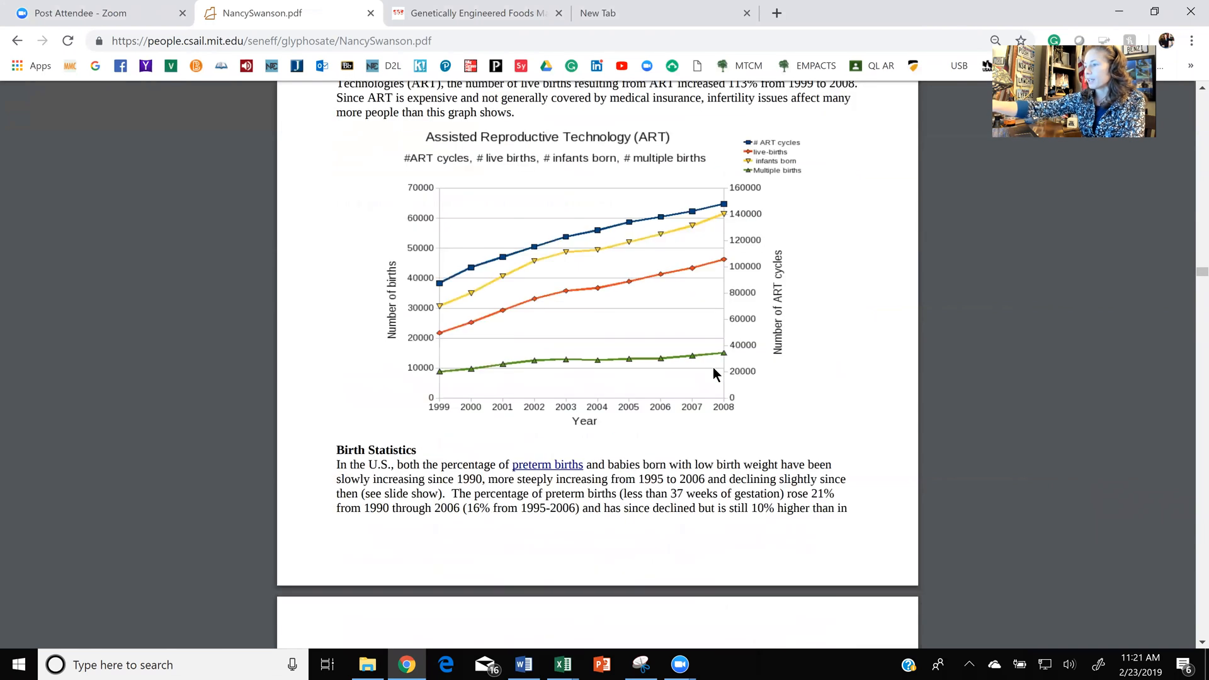
scroll(715, 374, "down", 3)
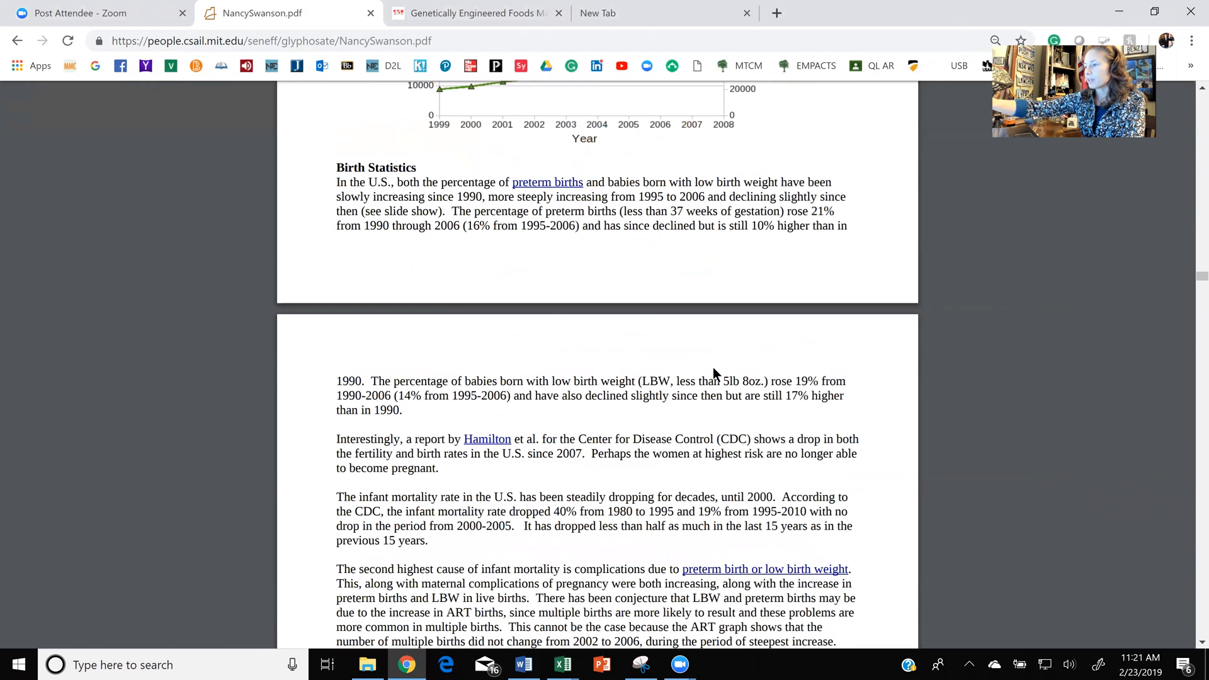
scroll(716, 374, "down", 10)
scroll(713, 368, "down", 5)
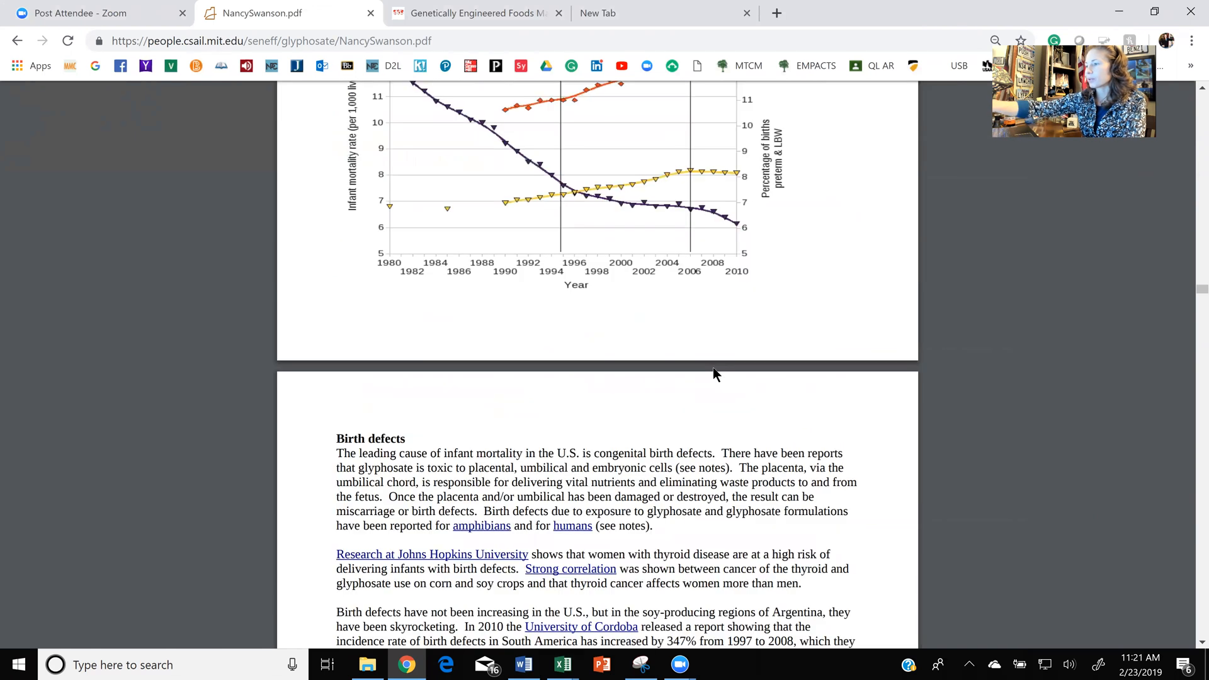
scroll(713, 371, "down", 6)
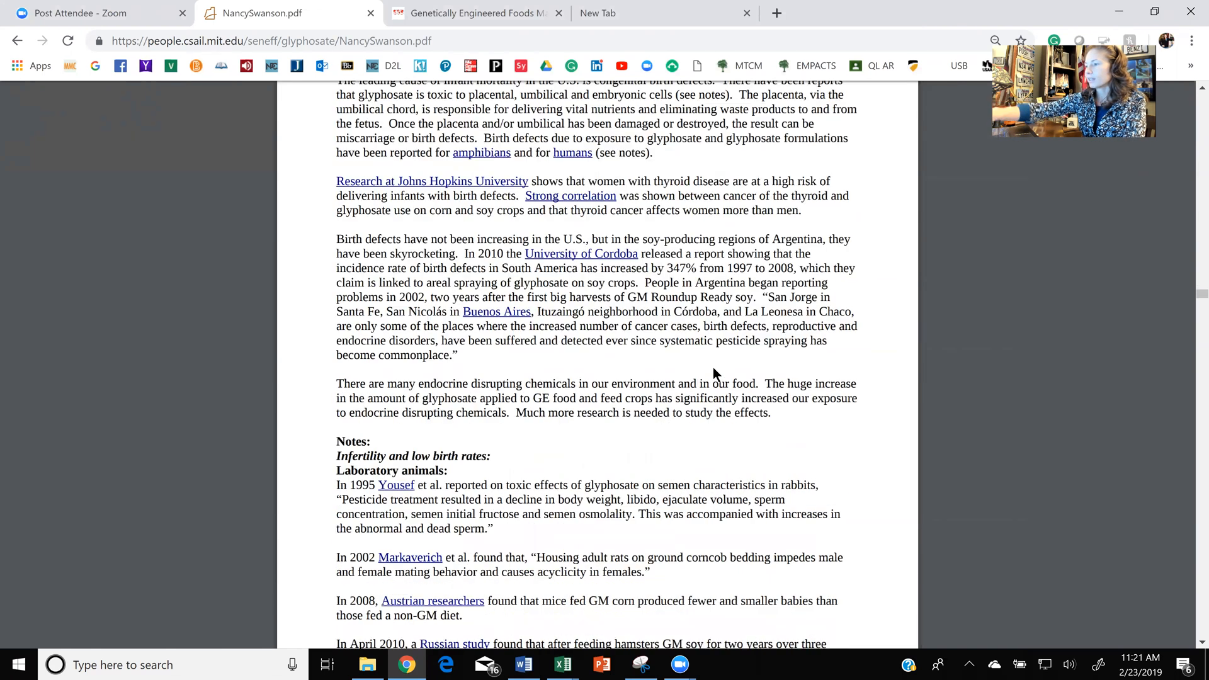
scroll(713, 371, "down", 13)
scroll(712, 368, "down", 12)
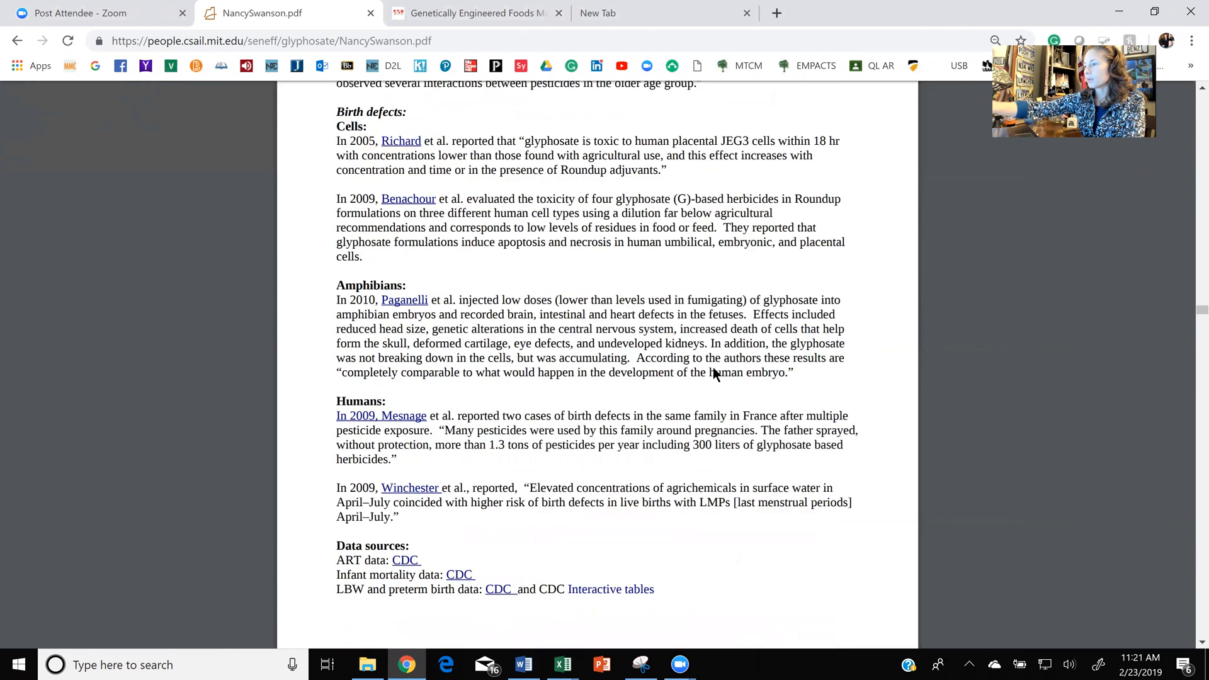
scroll(712, 367, "down", 6)
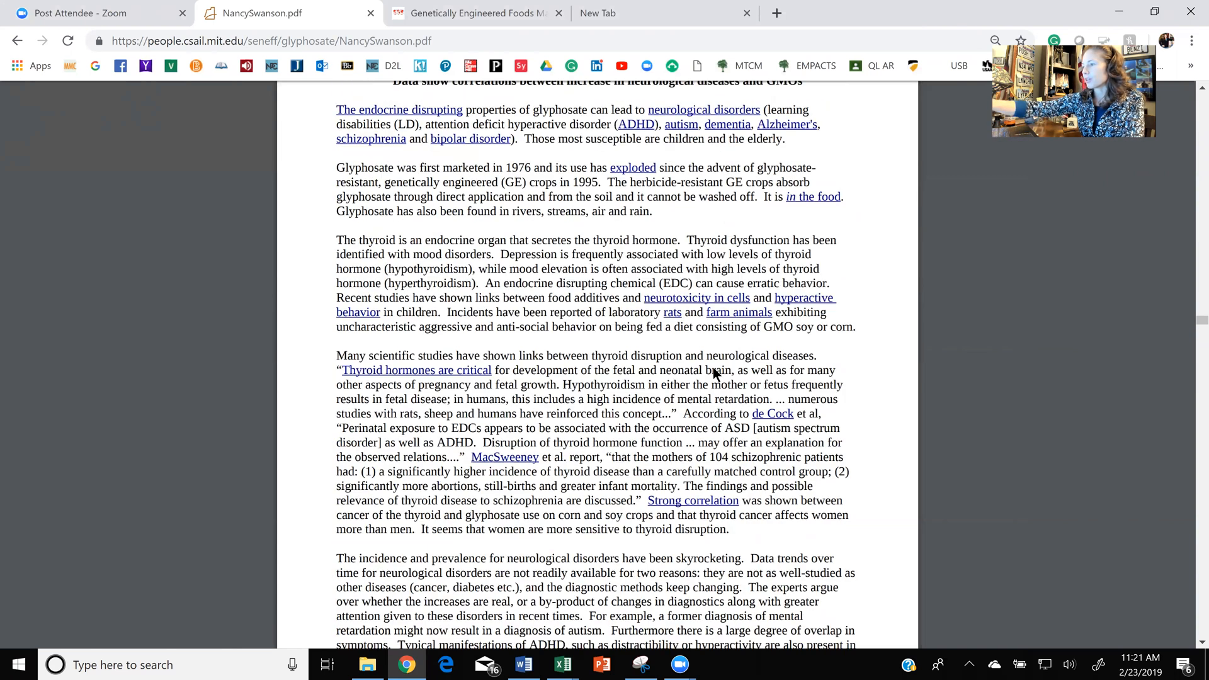
scroll(713, 367, "down", 6)
scroll(713, 368, "down", 15)
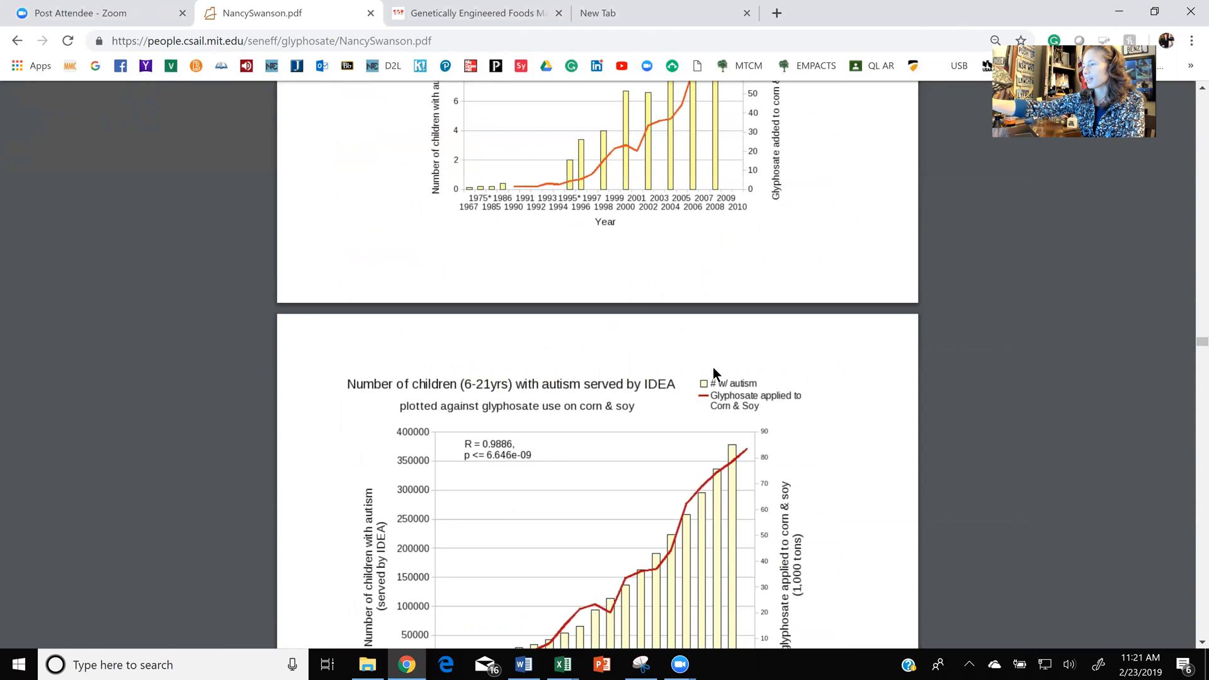
scroll(712, 368, "down", 2)
scroll(712, 368, "down", 3)
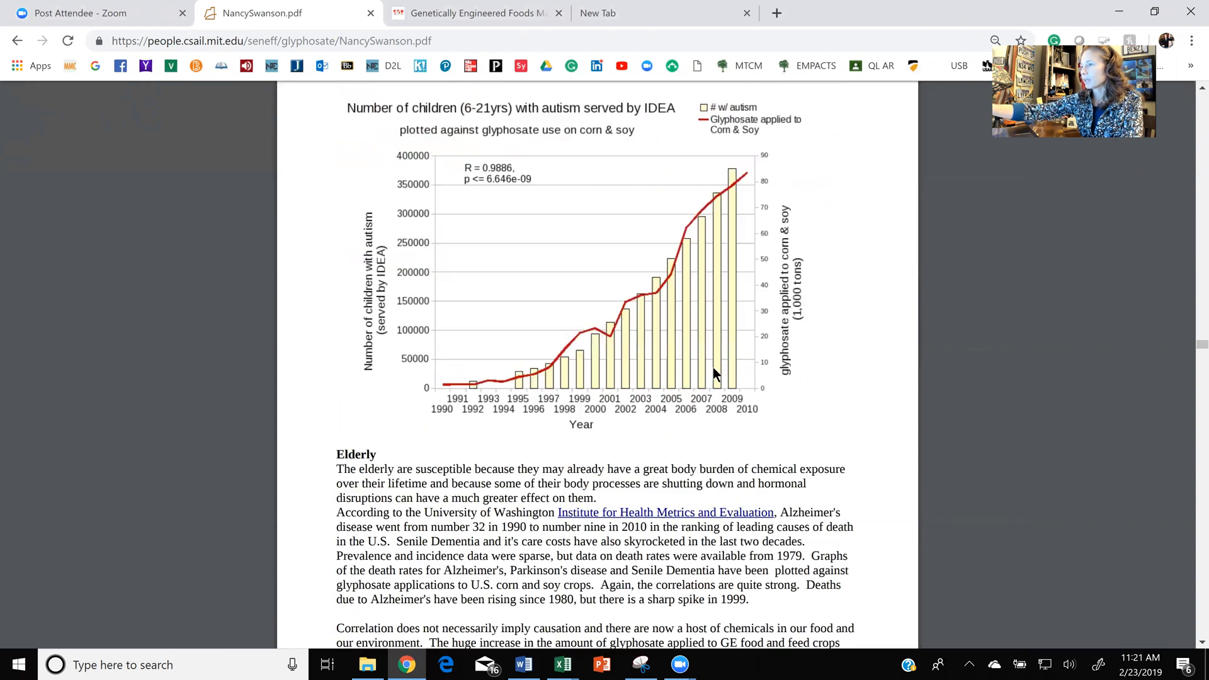
scroll(712, 368, "up", 3, "ctrl")
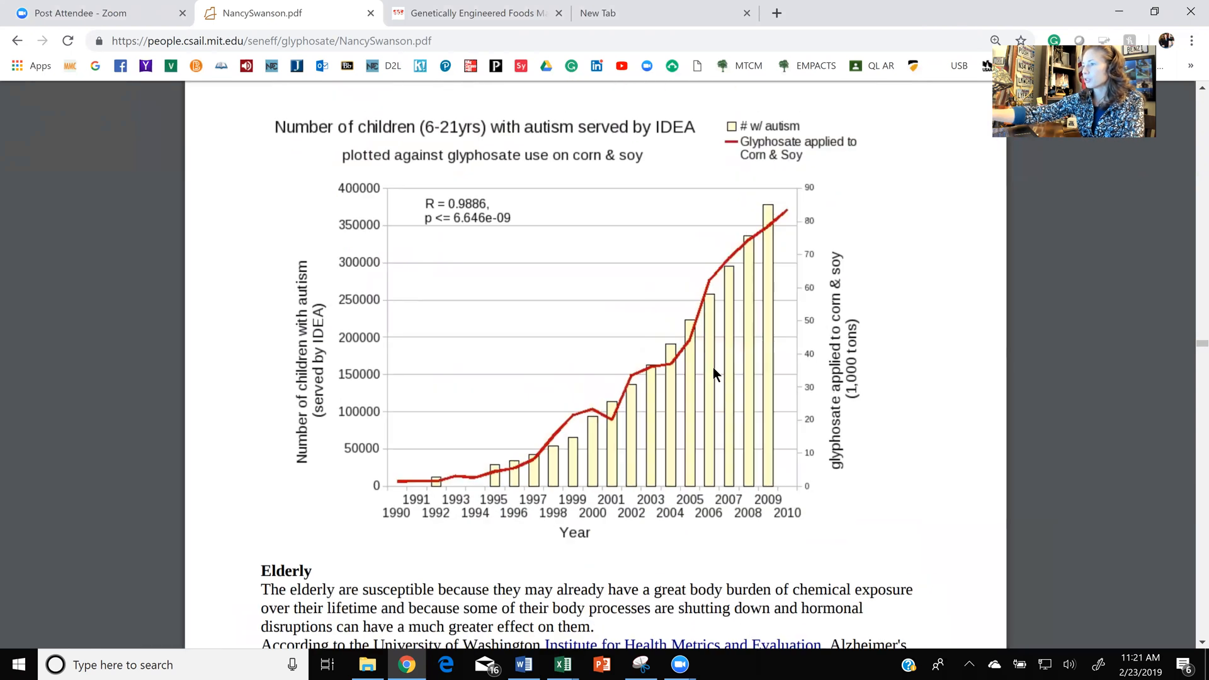
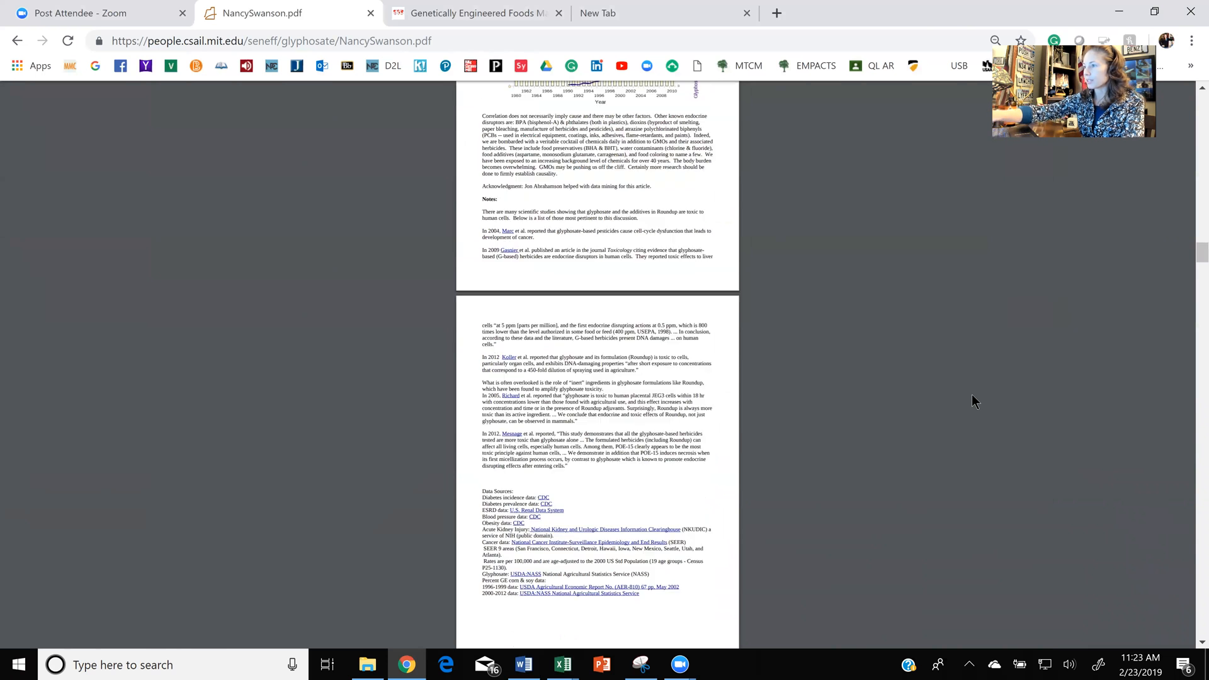
- Locate and enlarge the PDF graph of hospitalizations for acute kidney injury plotted against glyphosate applied to corn and soy
scroll(971, 396, "up", 4)
scroll(972, 395, "up", 5)
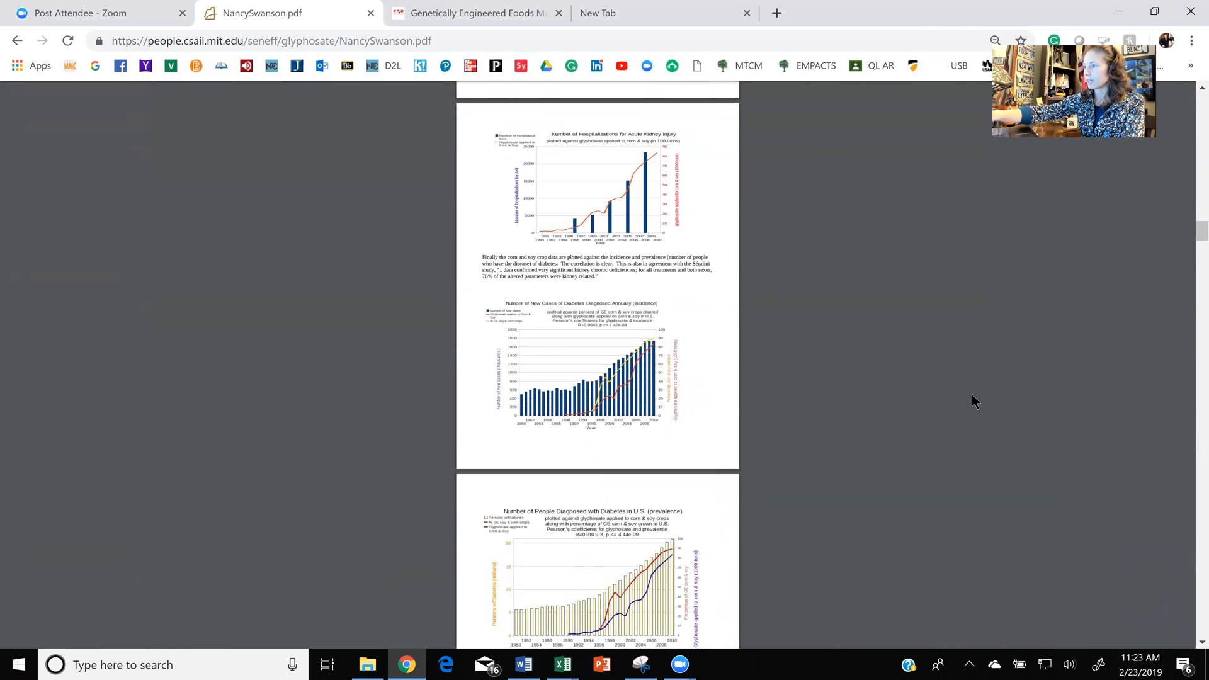
scroll(972, 395, "up", 5)
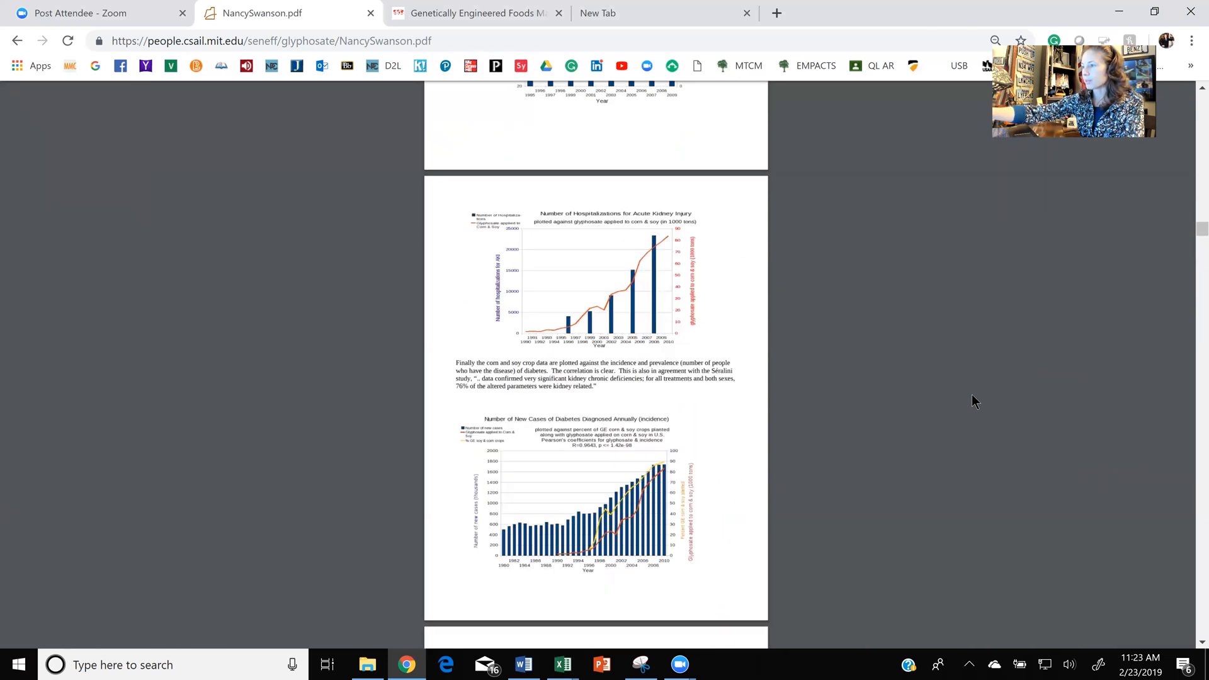
scroll(972, 394, "up", 3)
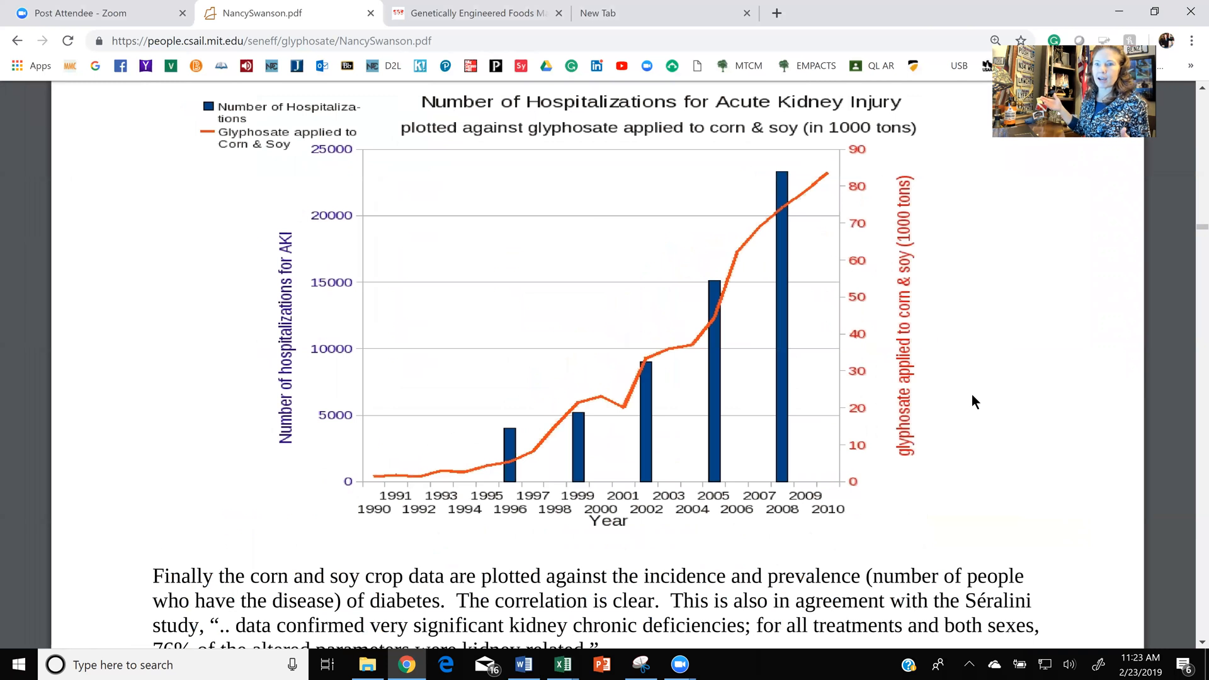
- Switch to the QLMR Excel Report 2 S2019 workbook, show the AKI hospitalizations table with its chart, and close the Format Shape pane
left_click(565, 666)
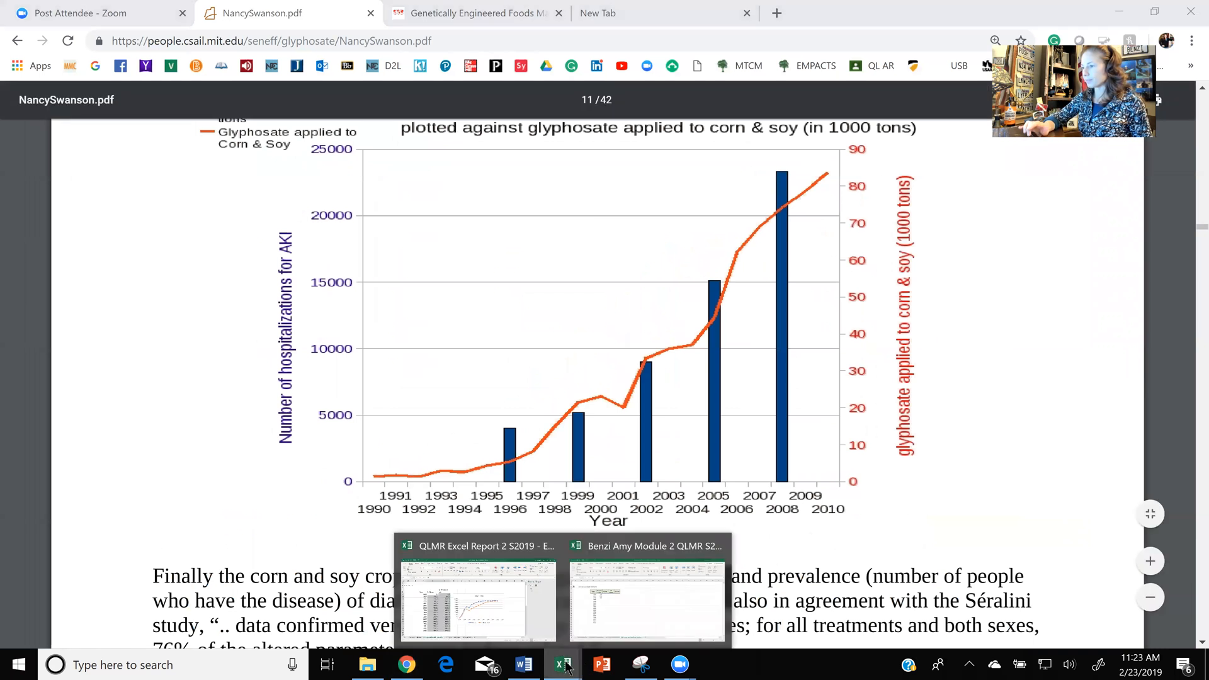
left_click(492, 599)
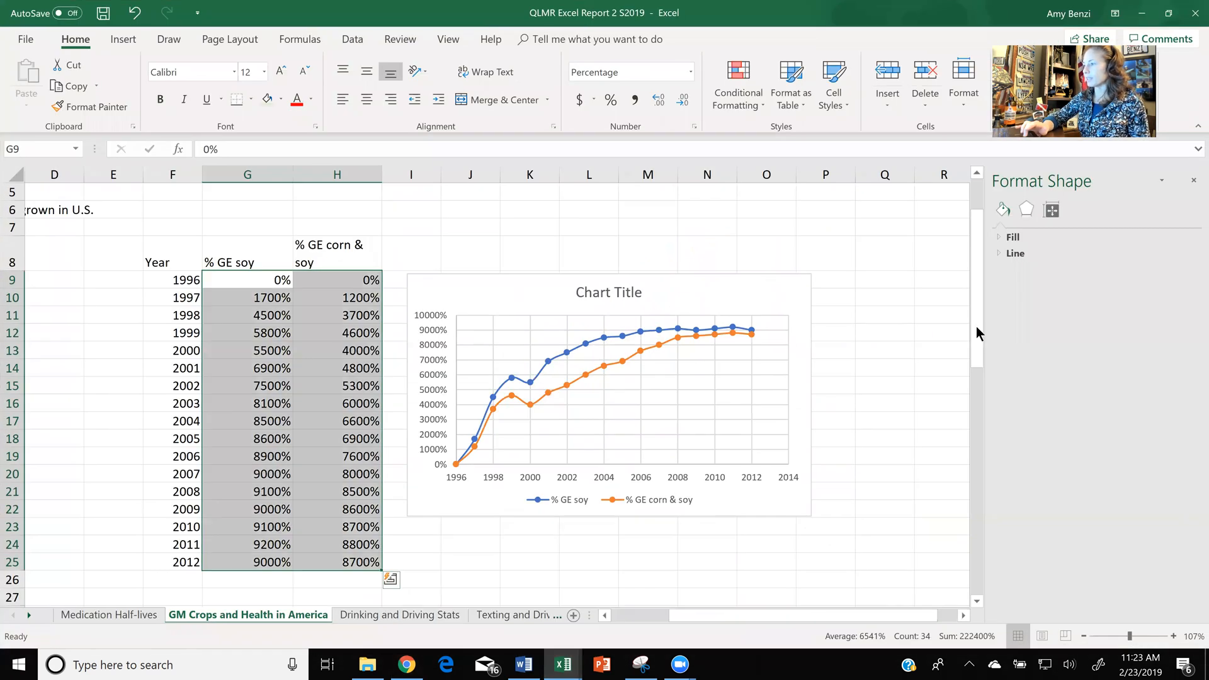
left_click_drag(972, 308, 984, 448)
scroll(984, 447, "down", 3)
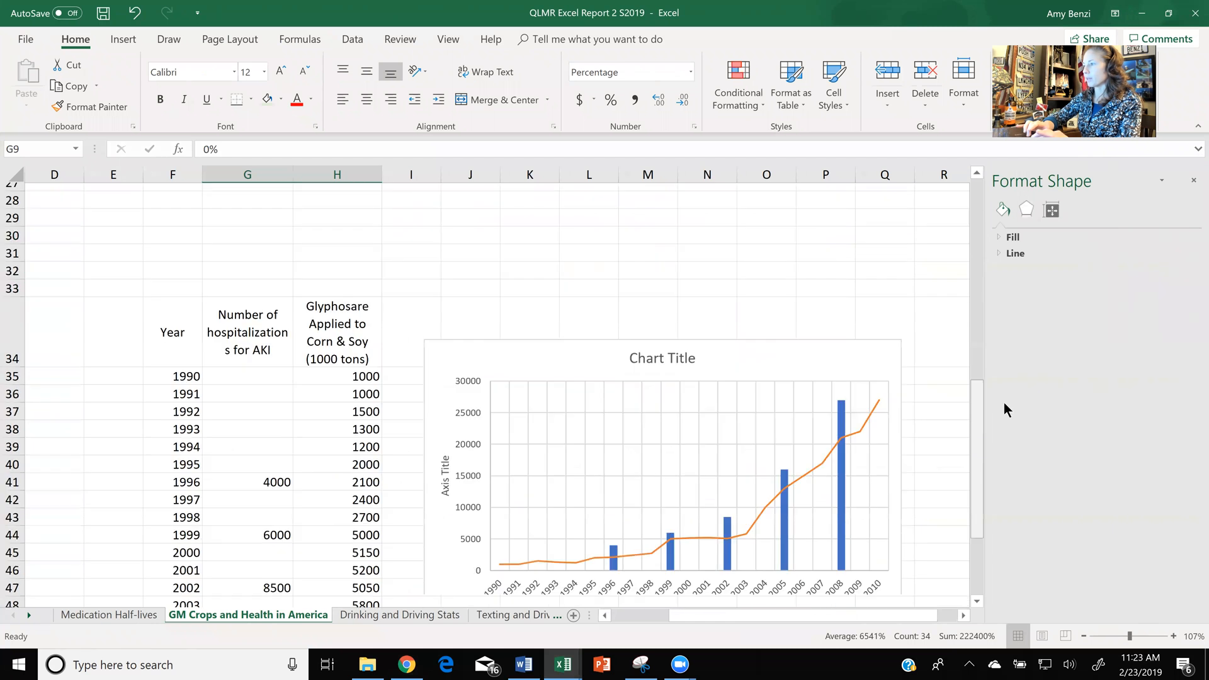
left_click(1192, 182)
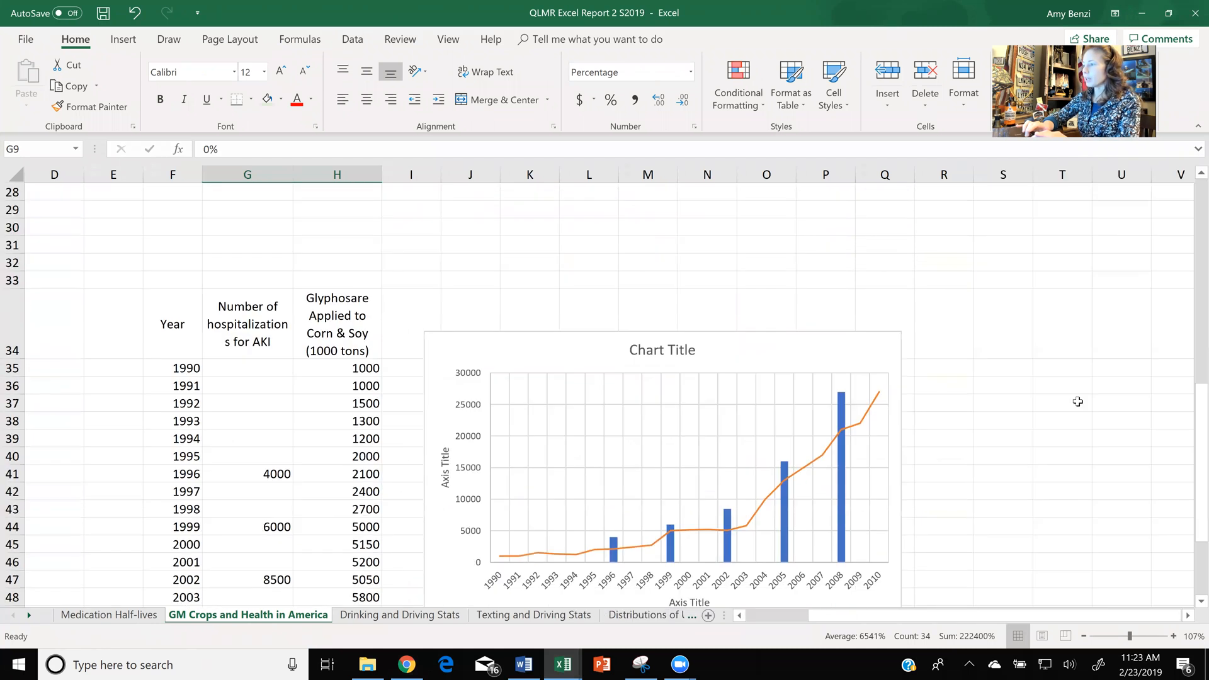
scroll(1077, 401, "up", 1)
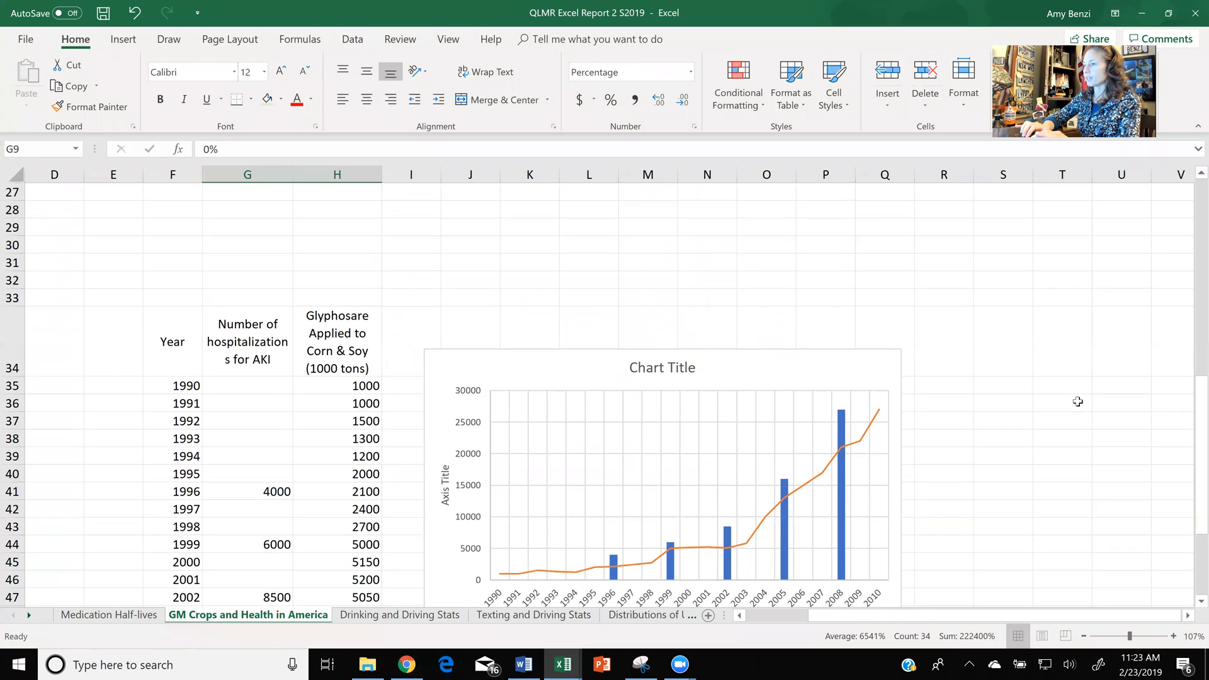
scroll(1077, 401, "down", 2)
scroll(1078, 401, "down", 3)
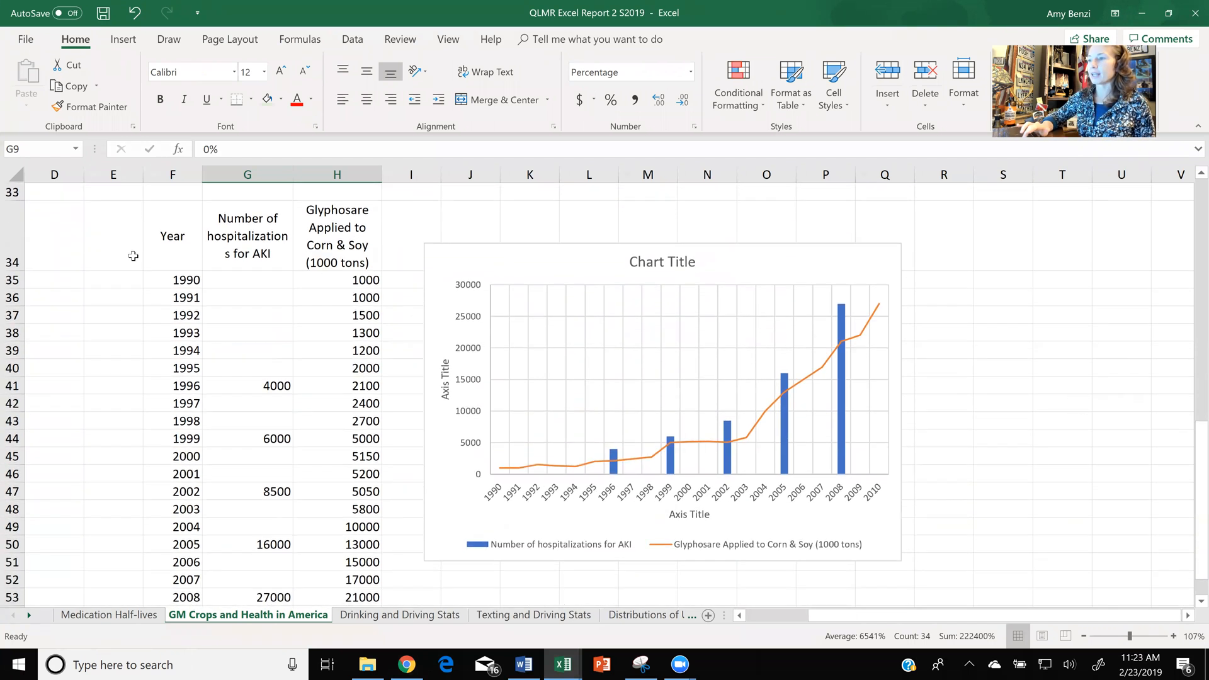
- Fill the header cells F34:H34 with light green and add a bottom border to the table range F34:H55
left_click_drag(163, 250, 313, 254)
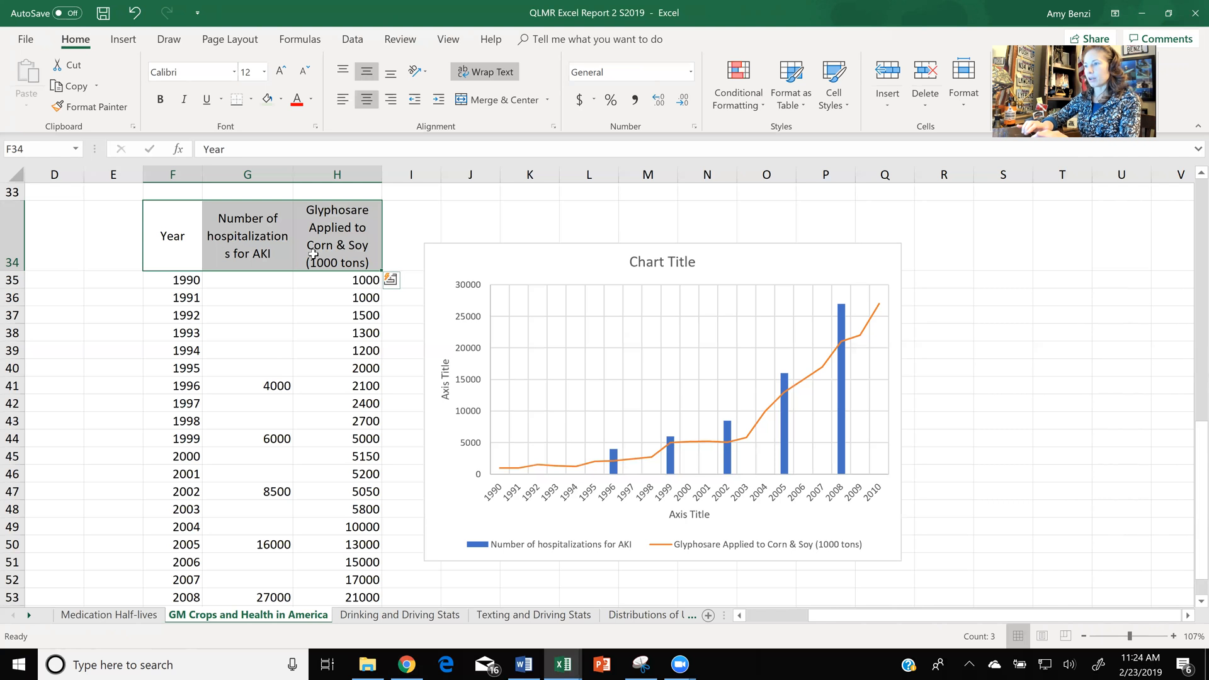
left_click(267, 99)
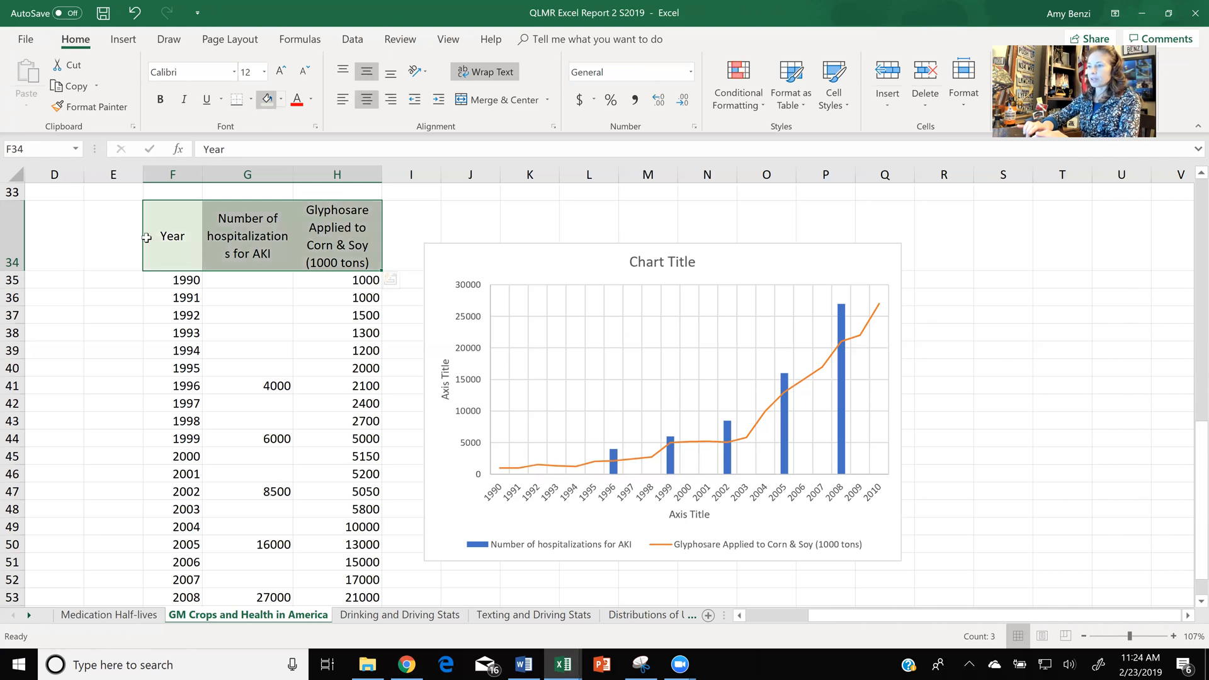
left_click_drag(146, 238, 294, 506)
left_click_drag(319, 602, 323, 545)
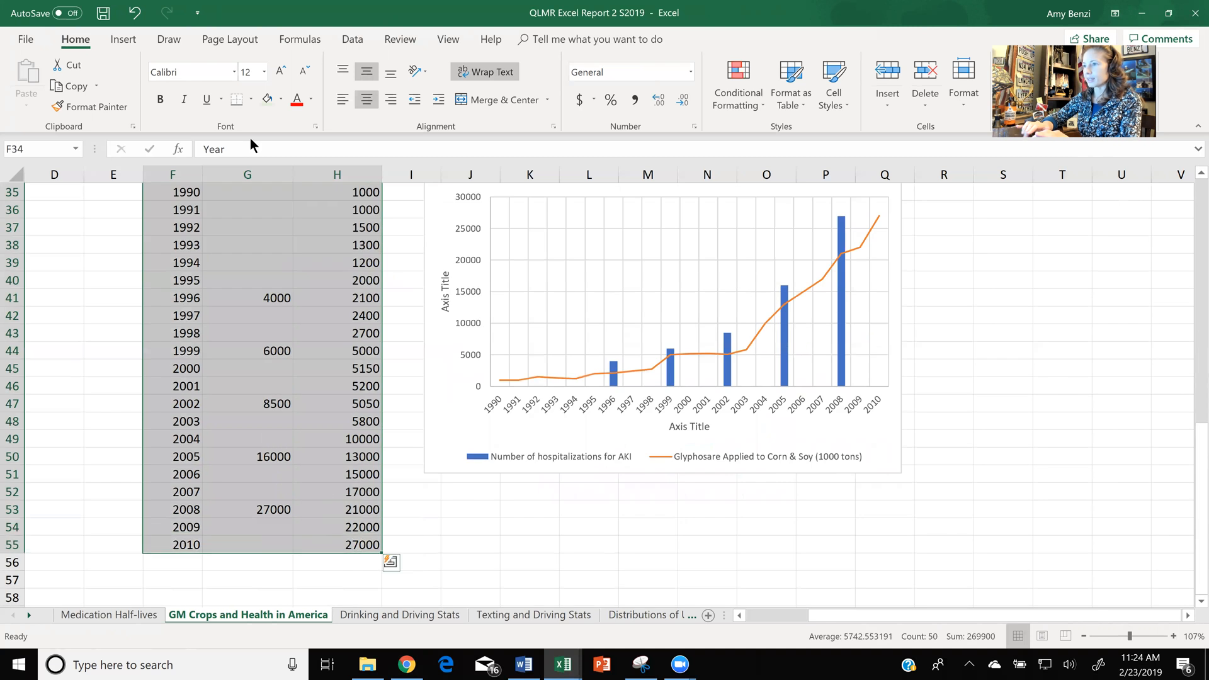
left_click(237, 98)
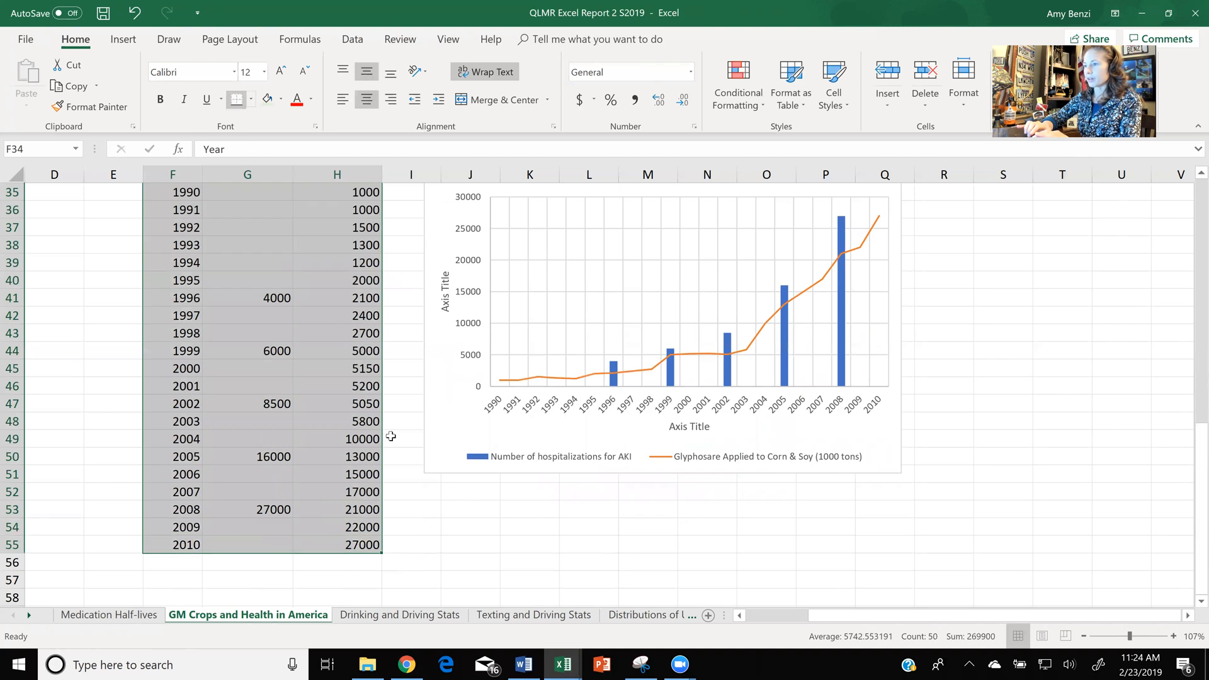
scroll(391, 436, "up", 4)
left_click(528, 377)
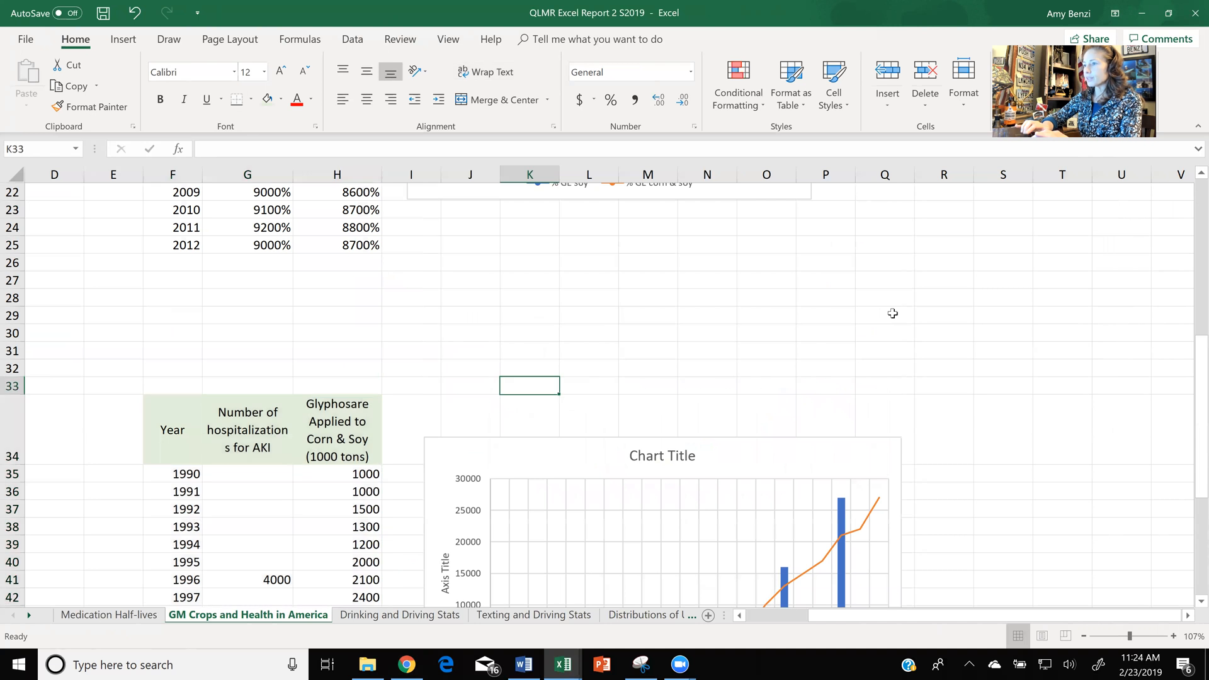
scroll(893, 313, "down", 1)
scroll(892, 313, "down", 2)
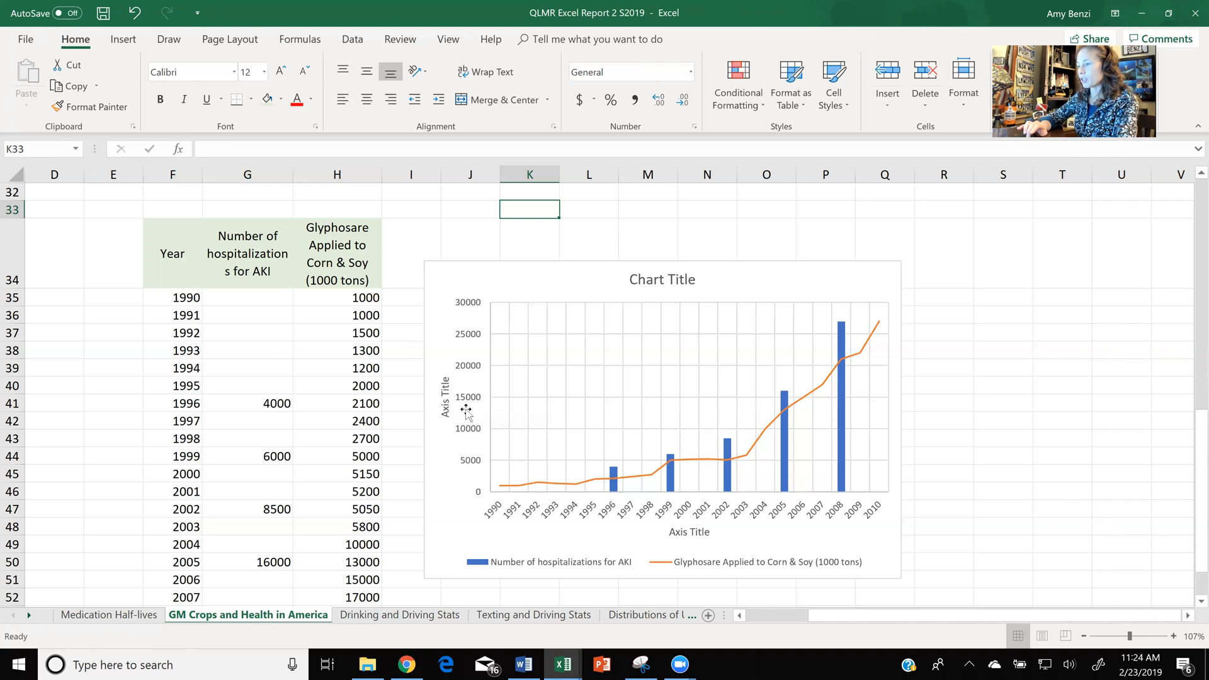
left_click(568, 288)
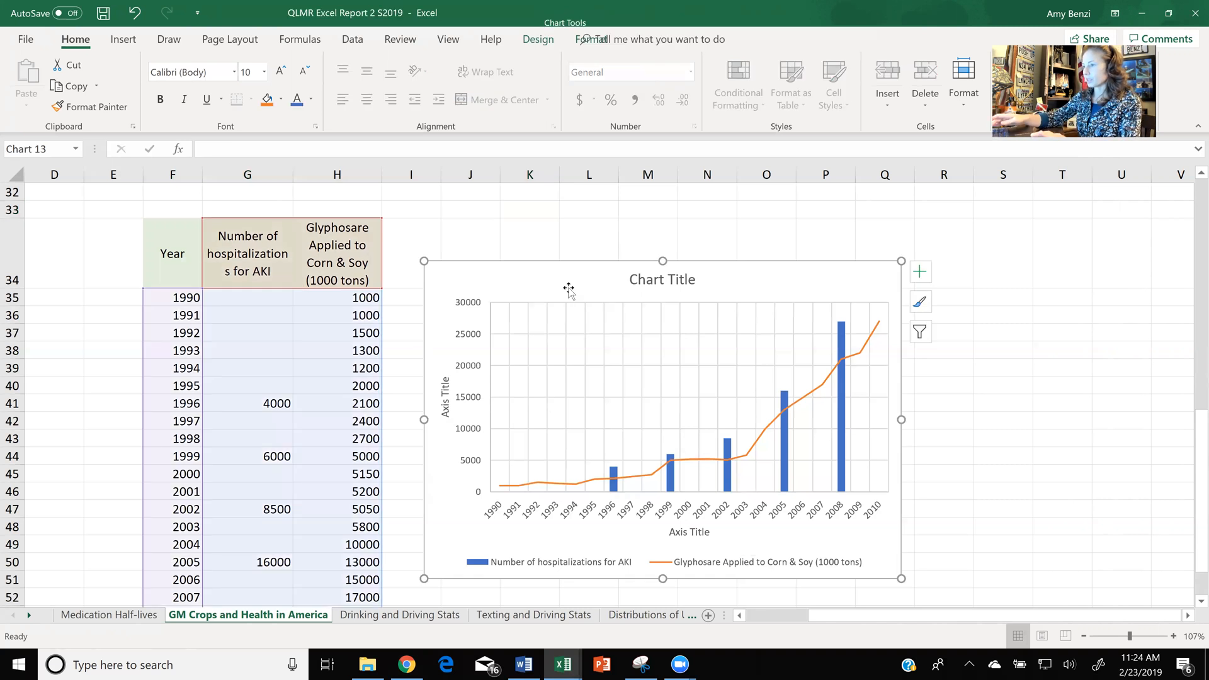
key("Delete")
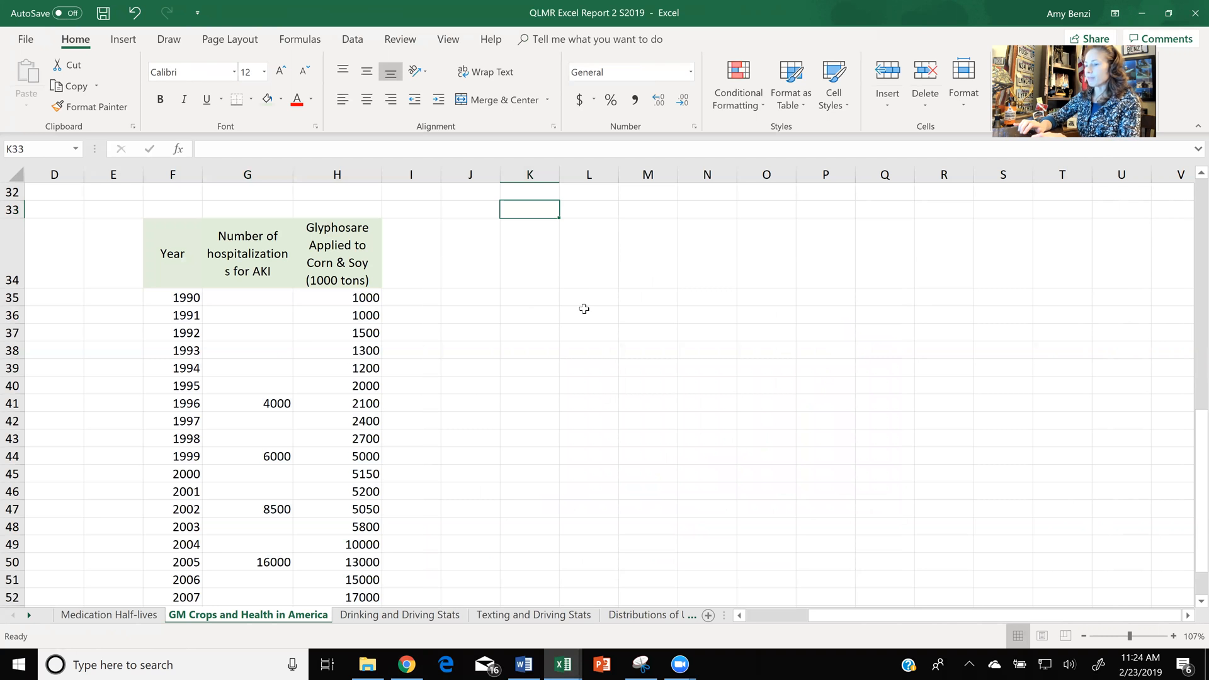
left_click(136, 14)
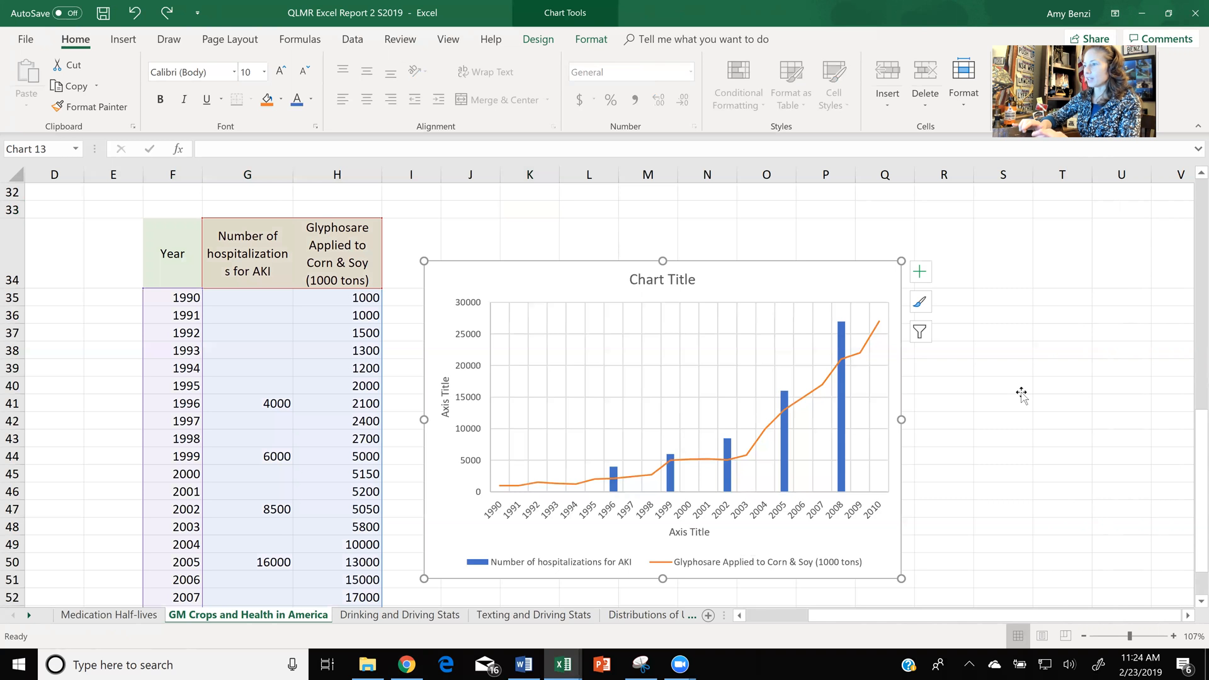
left_click(1020, 394)
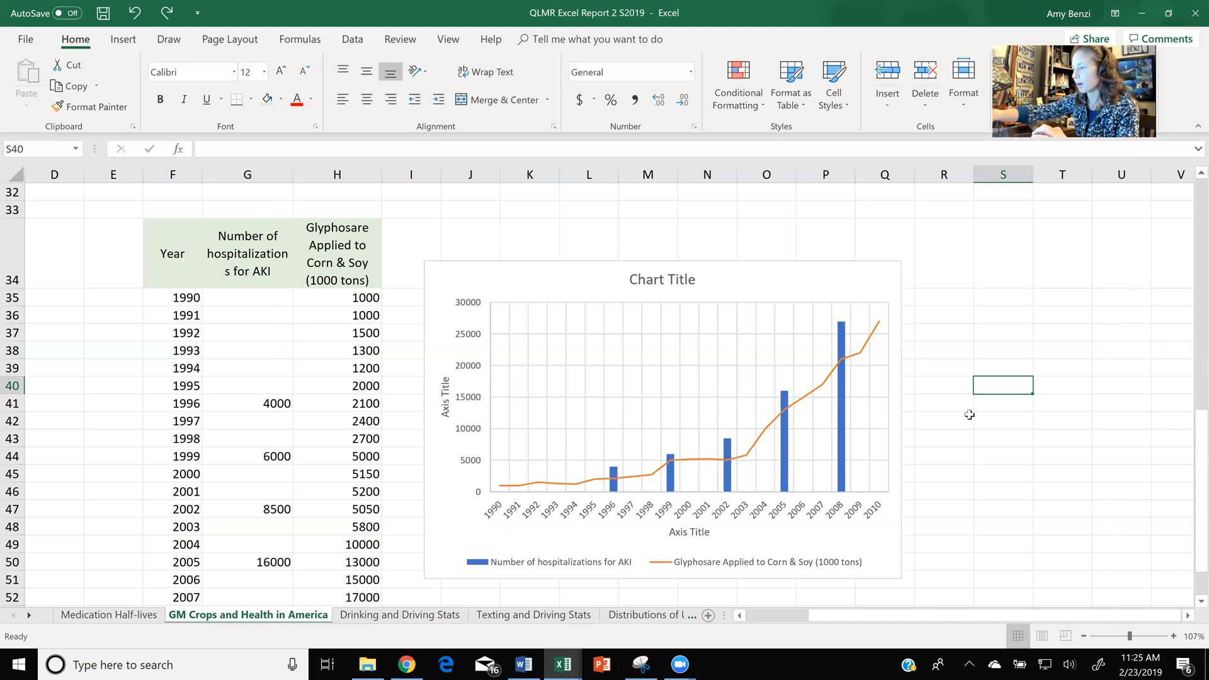
- Examine how the yearly AKI hospitalization and glyphosate values in the table are plotted in the combined column and line chart
scroll(969, 415, "up", 5, "ctrl")
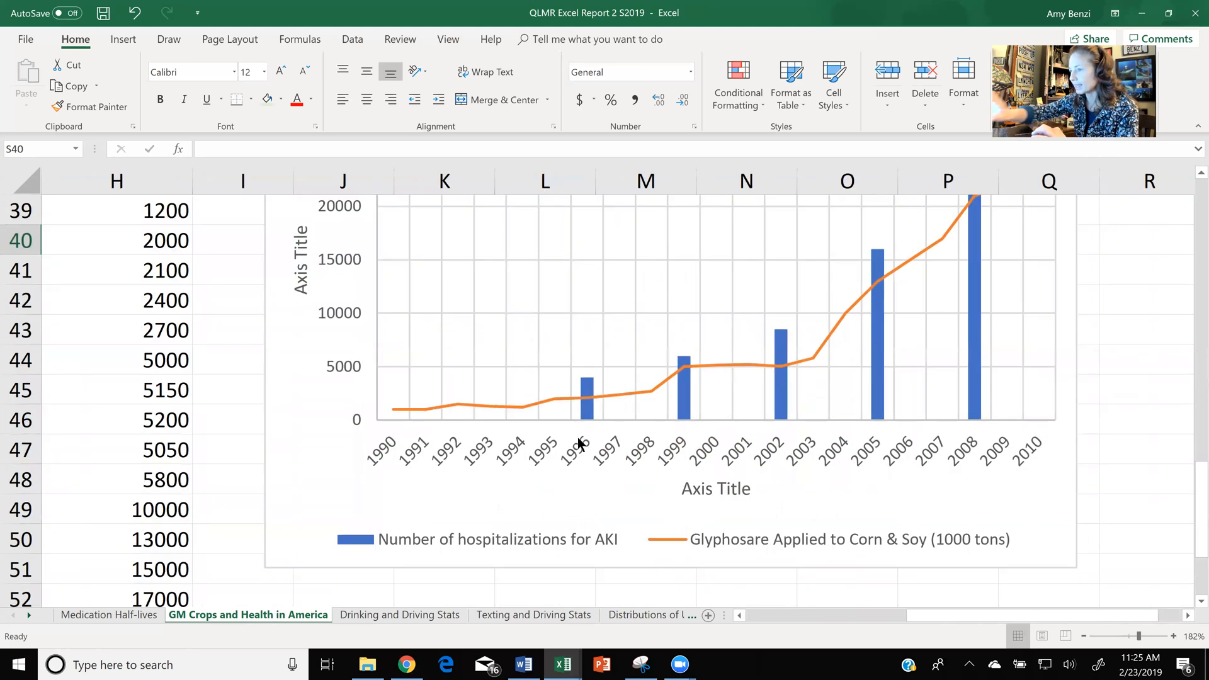
scroll(577, 440, "down", 4, "ctrl")
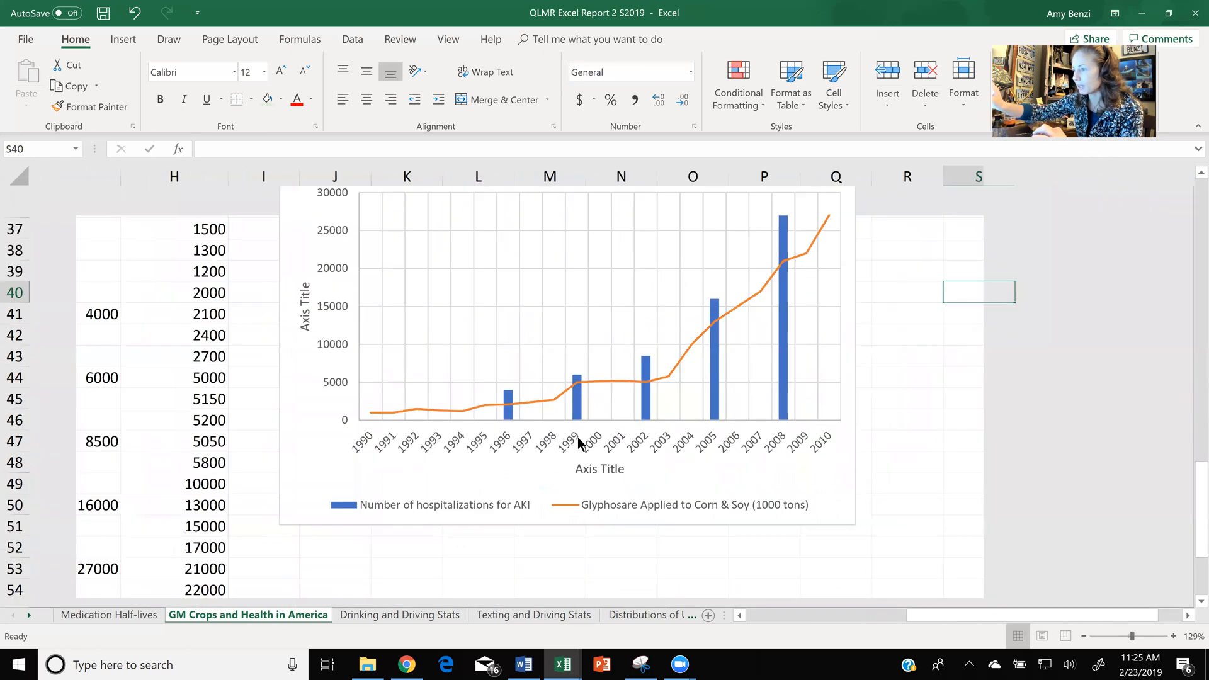
scroll(578, 441, "left", 5)
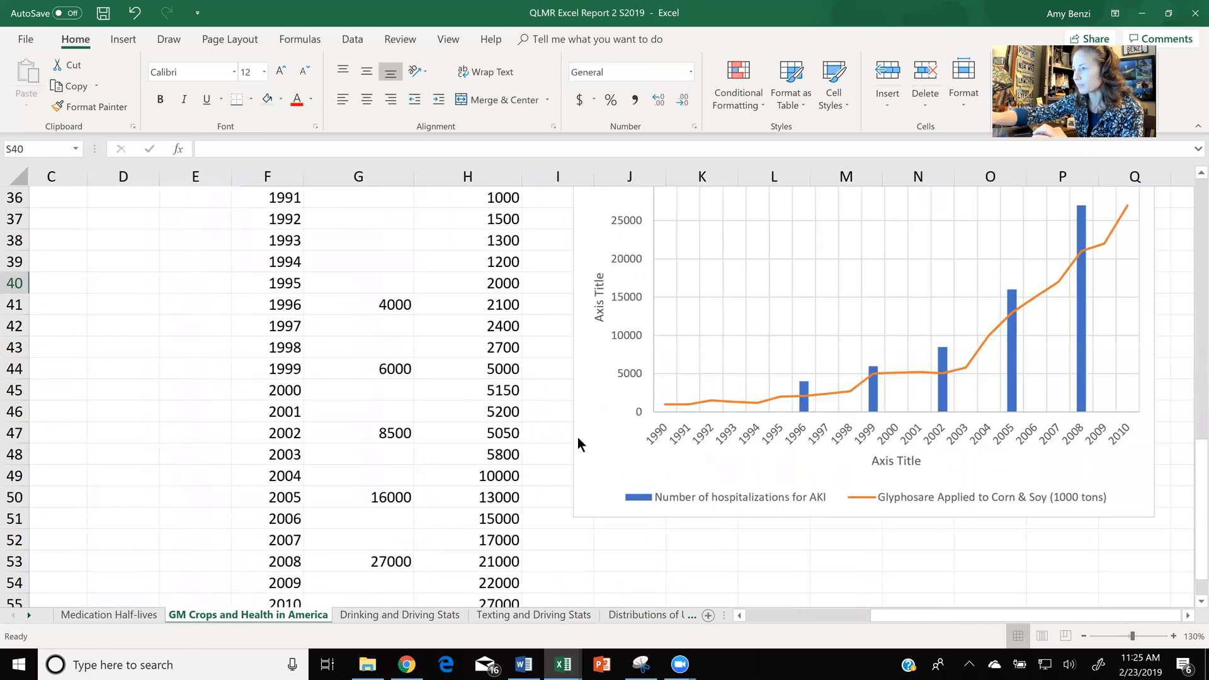
scroll(577, 437, "up", 1)
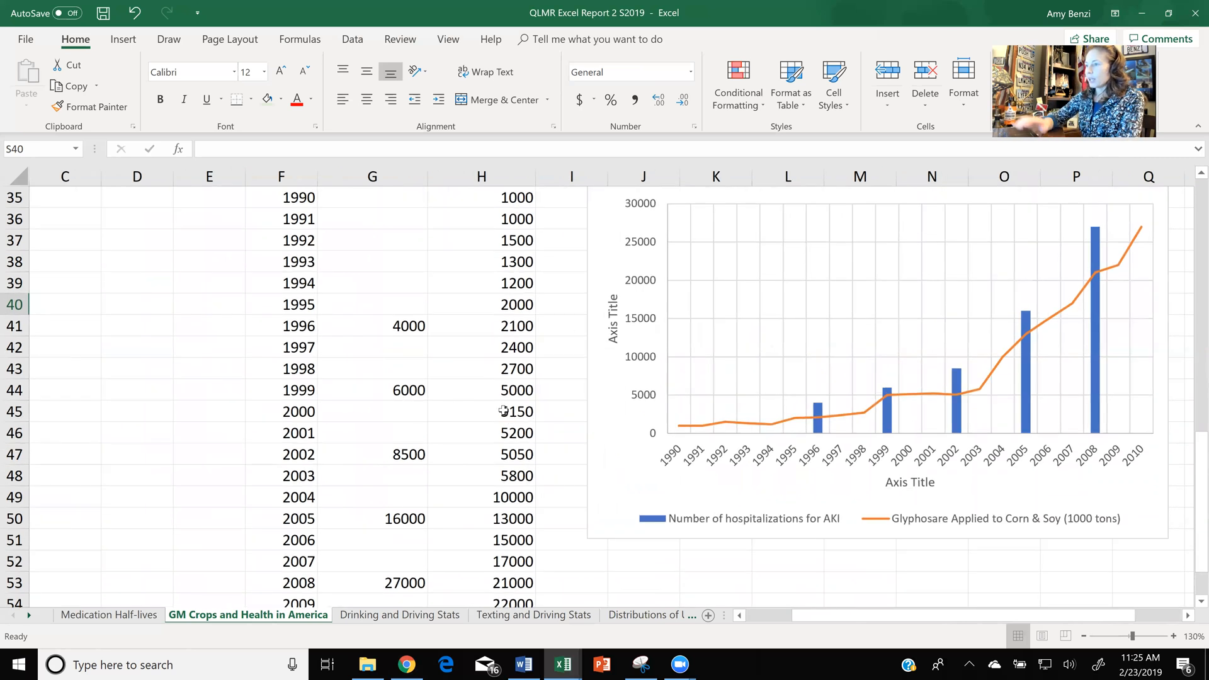
scroll(504, 411, "up", 1)
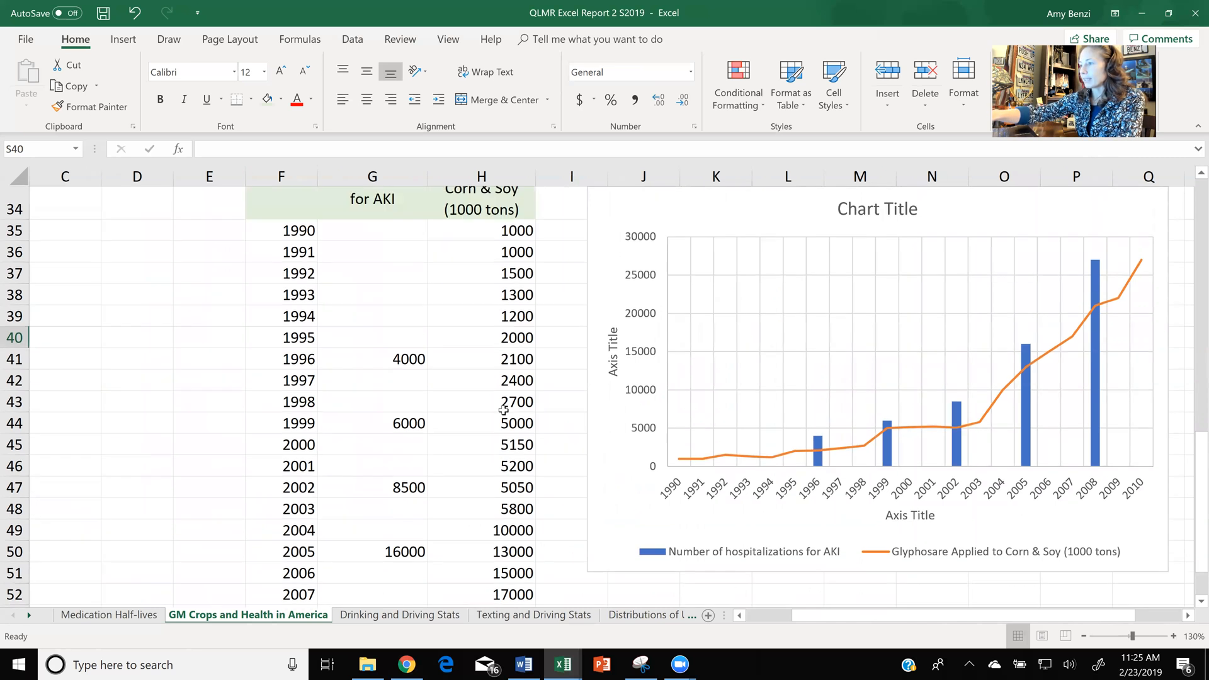
scroll(503, 411, "up", 1)
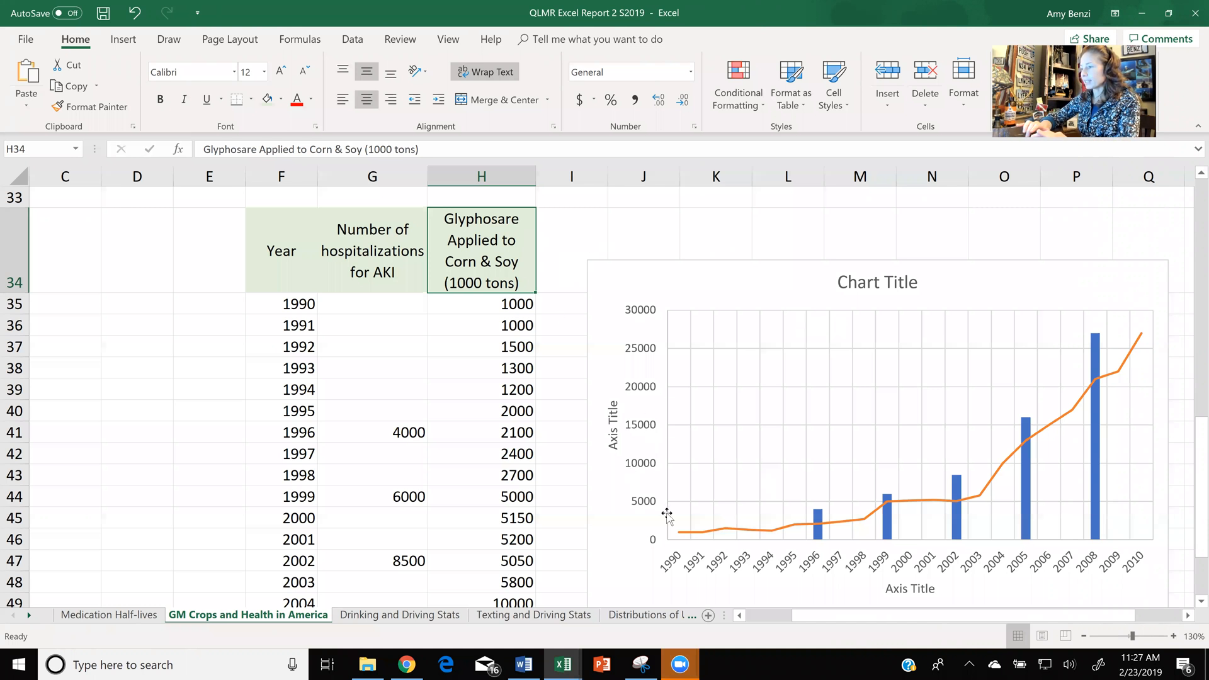
mouse_move(715, 532)
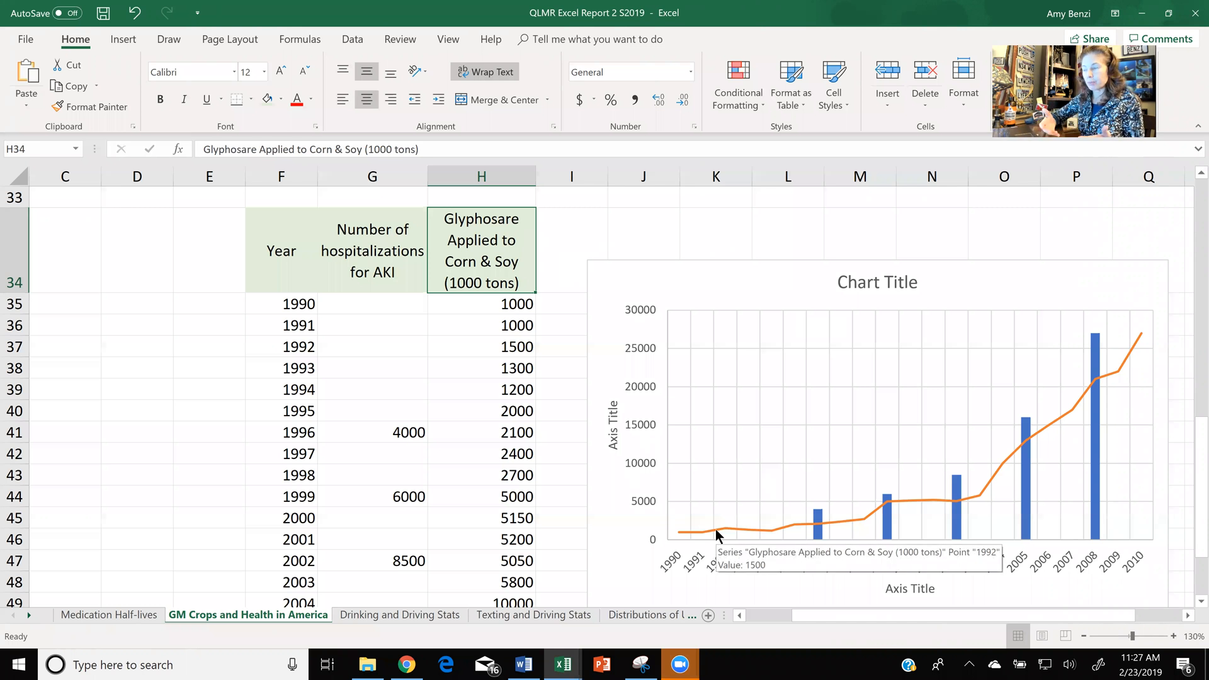
left_click(558, 362)
scroll(558, 362, "down", 3)
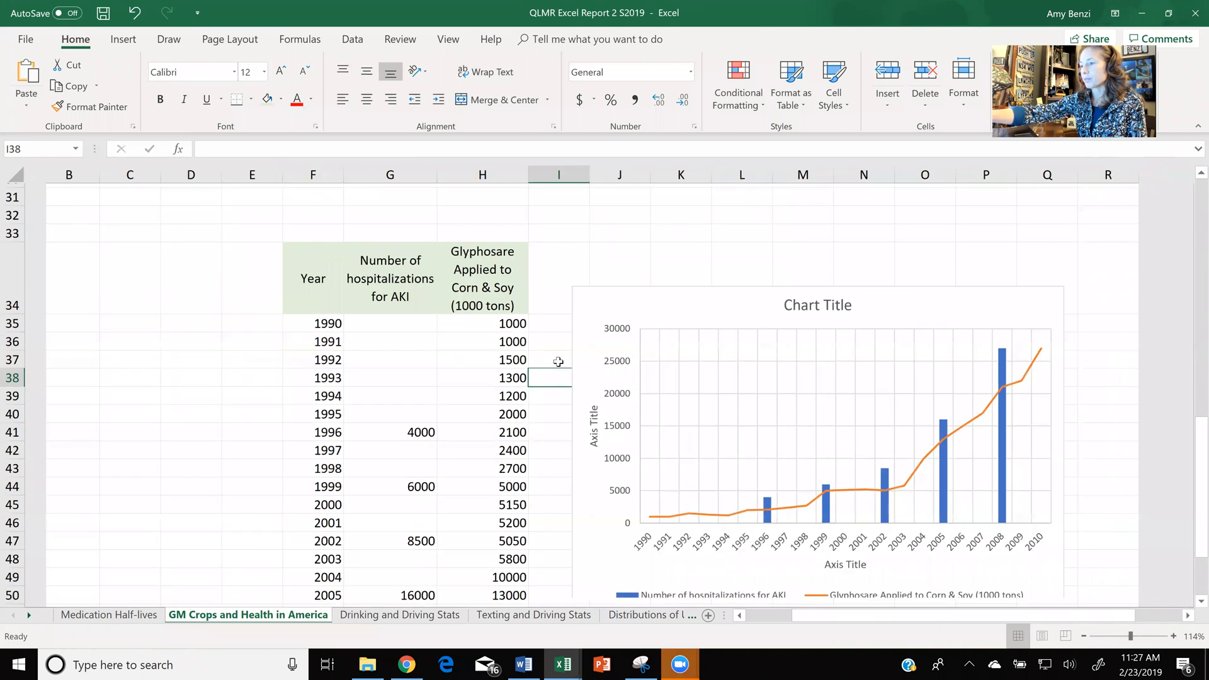
scroll(558, 362, "up", 2)
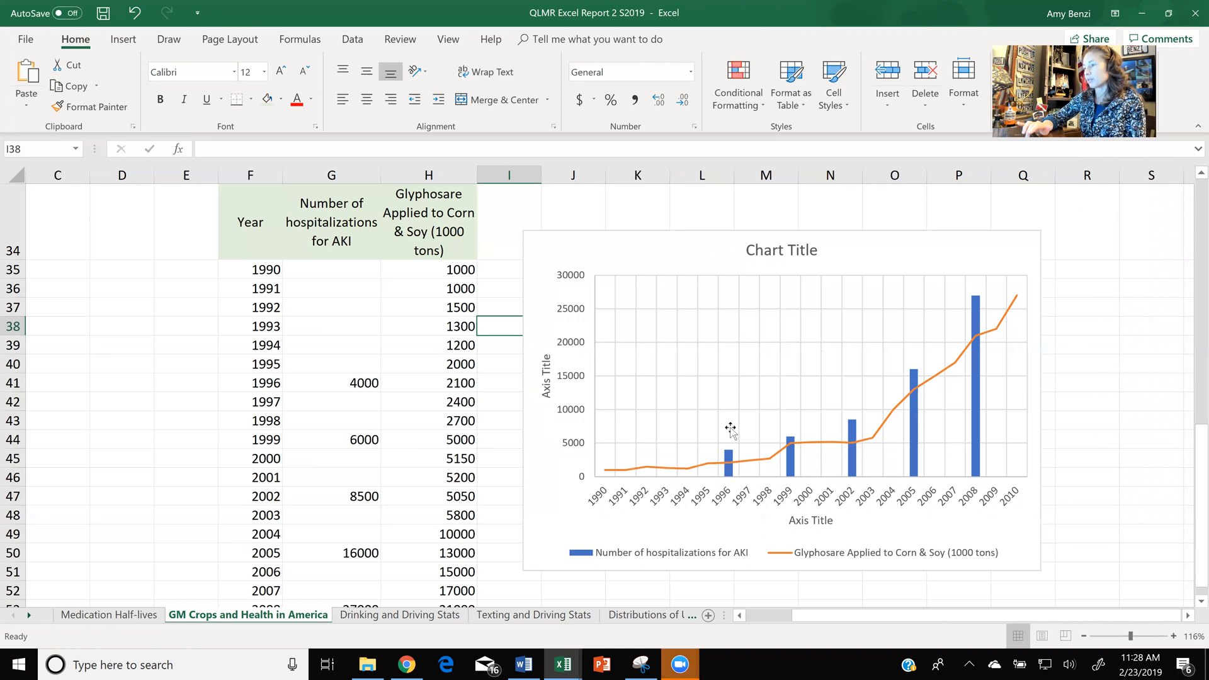
- Delete the existing column and line chart beside the AKI hospitalizations and glyphosate table
left_click(676, 246)
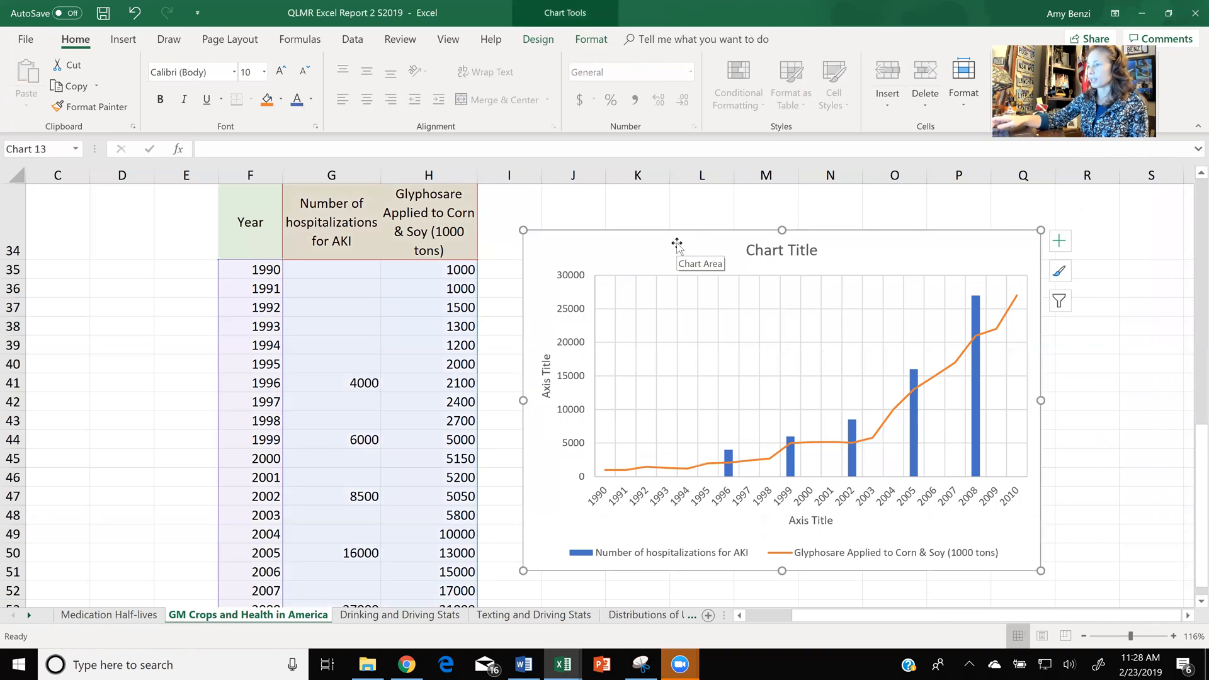
key("Delete")
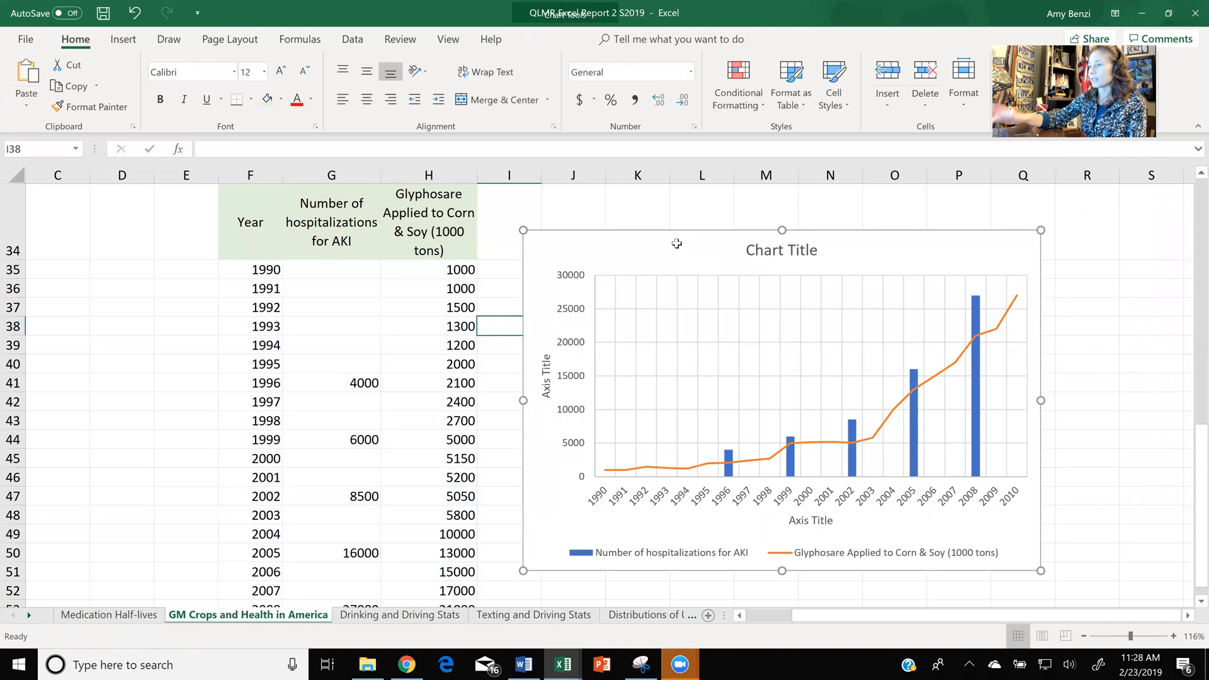
left_click_drag(250, 221, 435, 574)
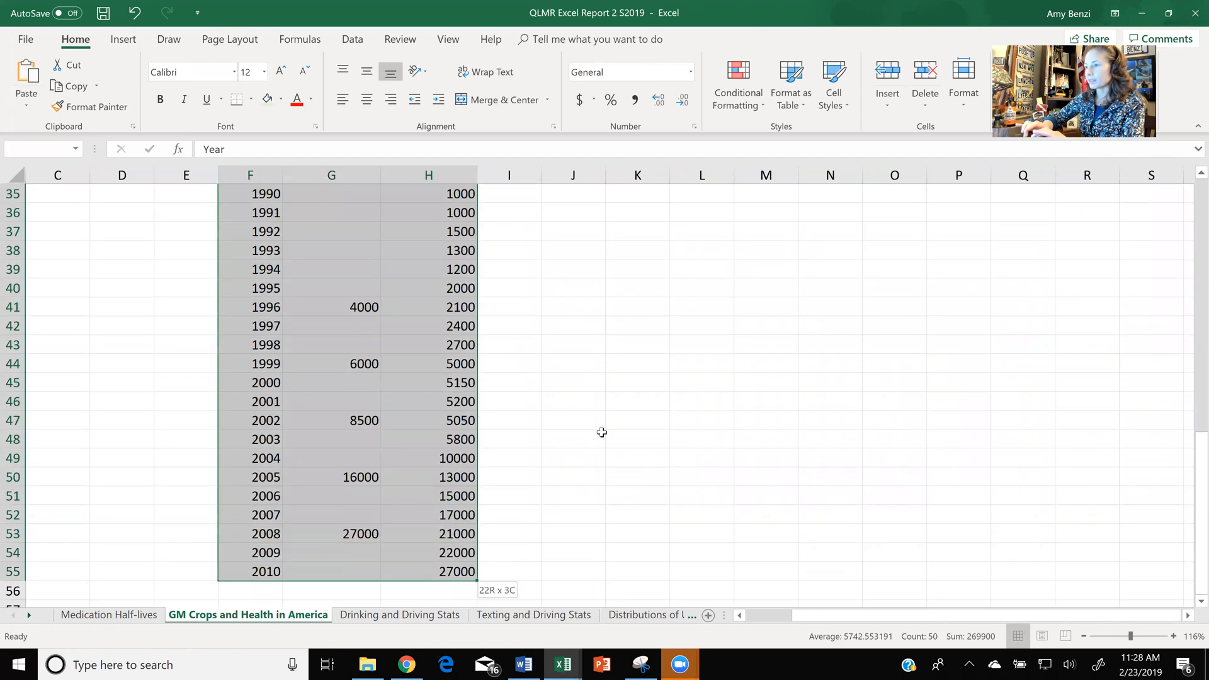
scroll(602, 431, "up", 2)
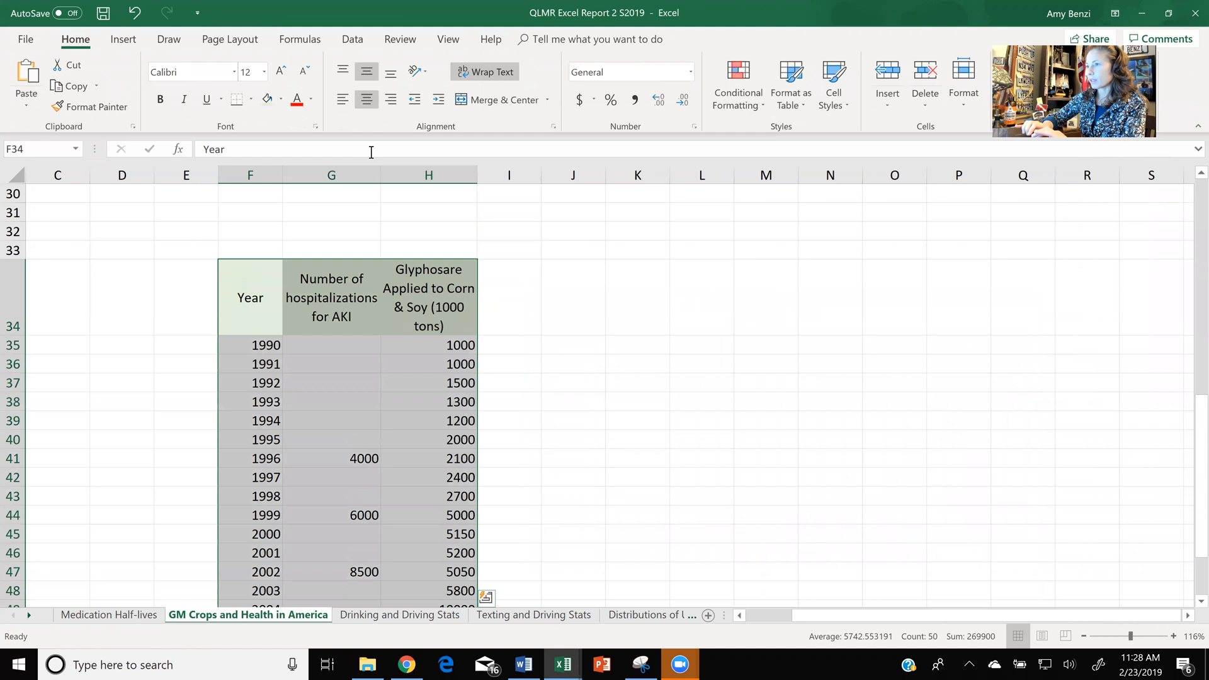
left_click(608, 356)
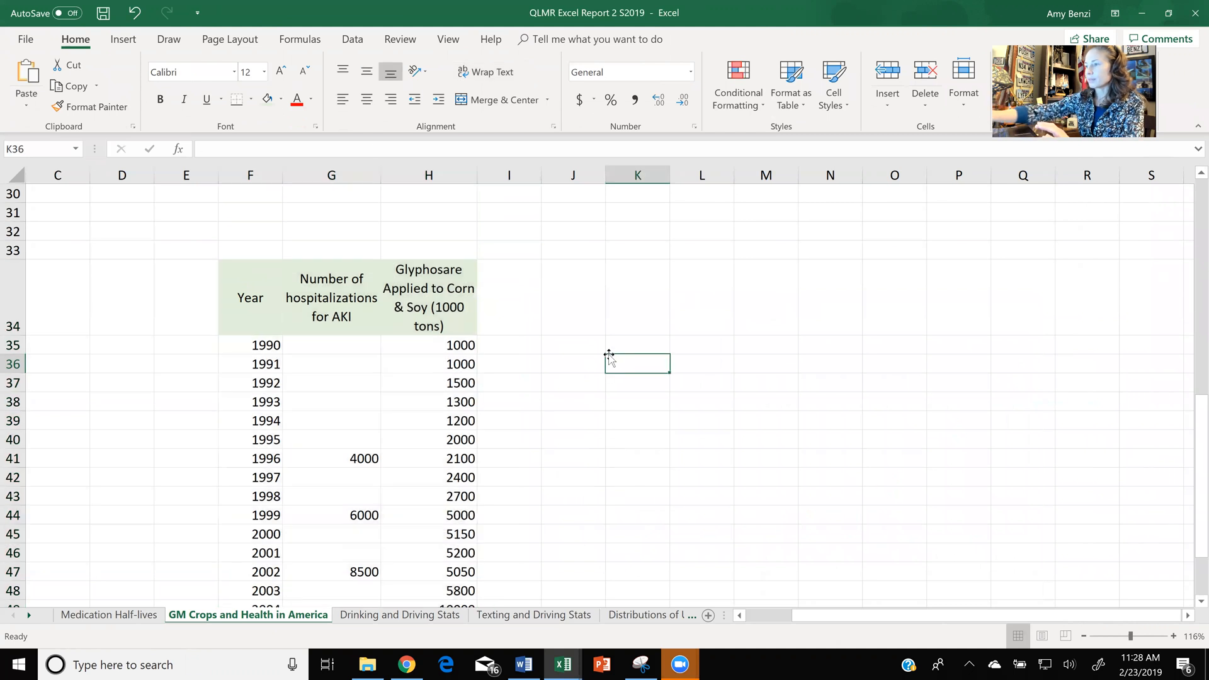
scroll(609, 356, "down", 2, "ctrl")
scroll(609, 356, "down", 2)
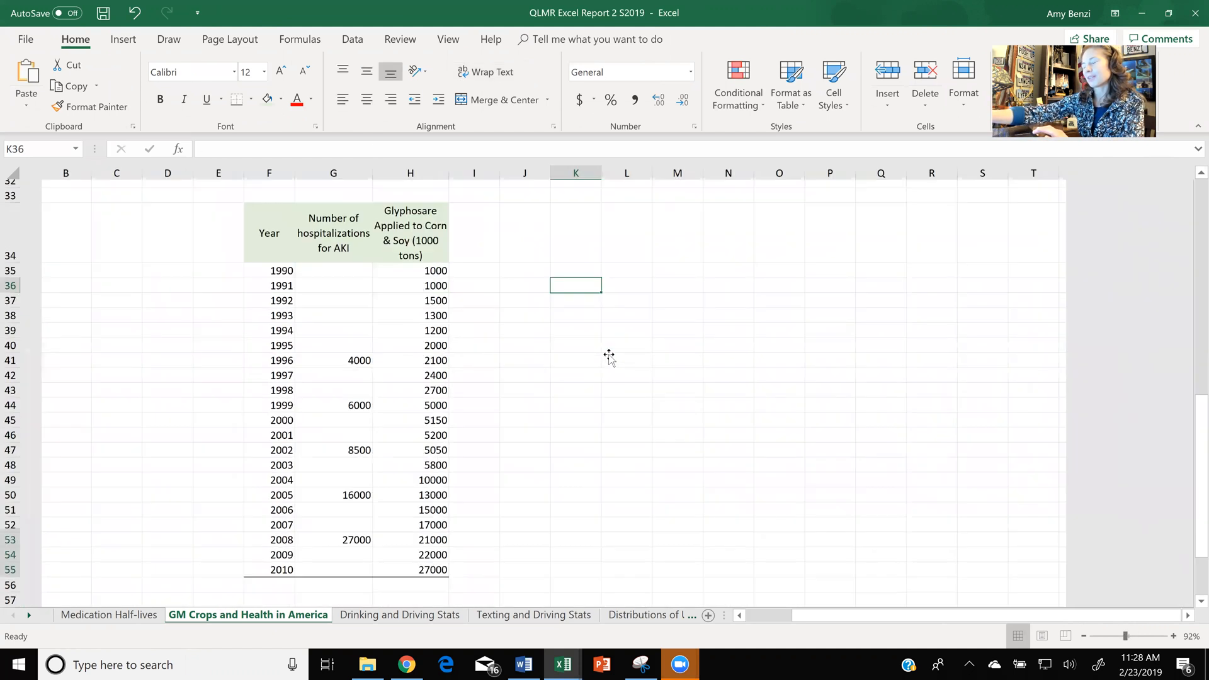
scroll(609, 356, "up", 1, "ctrl")
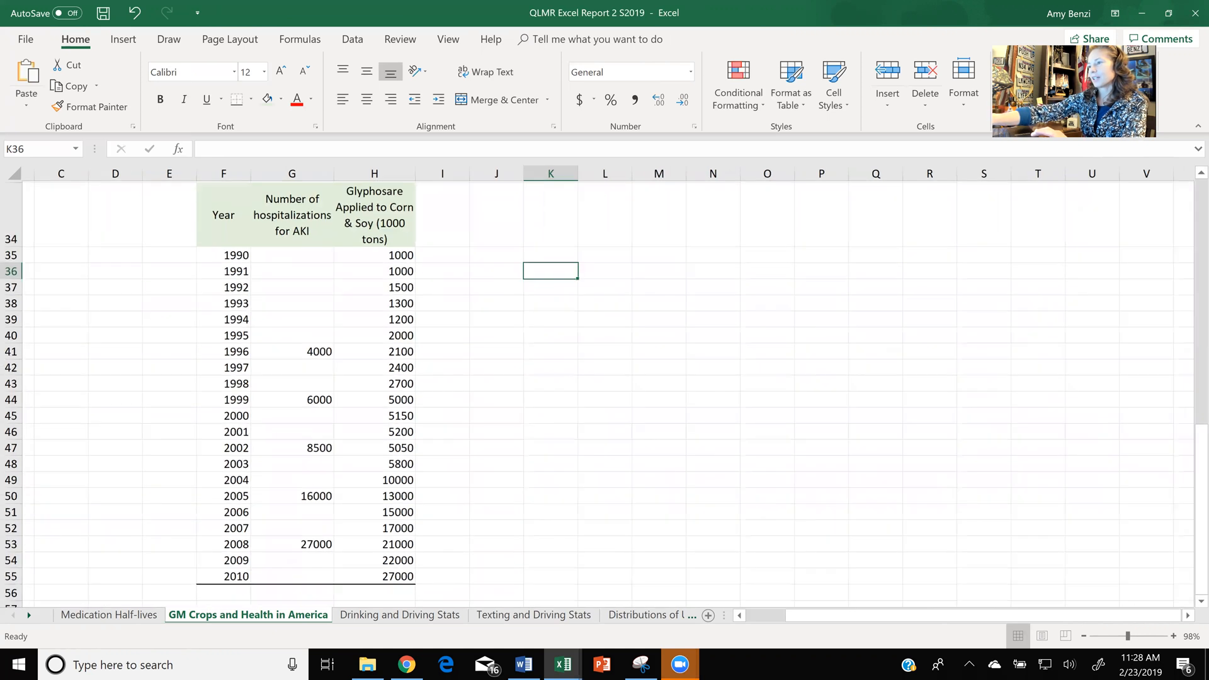
- Insert a marker-only scatter chart of the year, AKI hospitalization and glyphosate data in F34:H55
left_click_drag(224, 243, 349, 593)
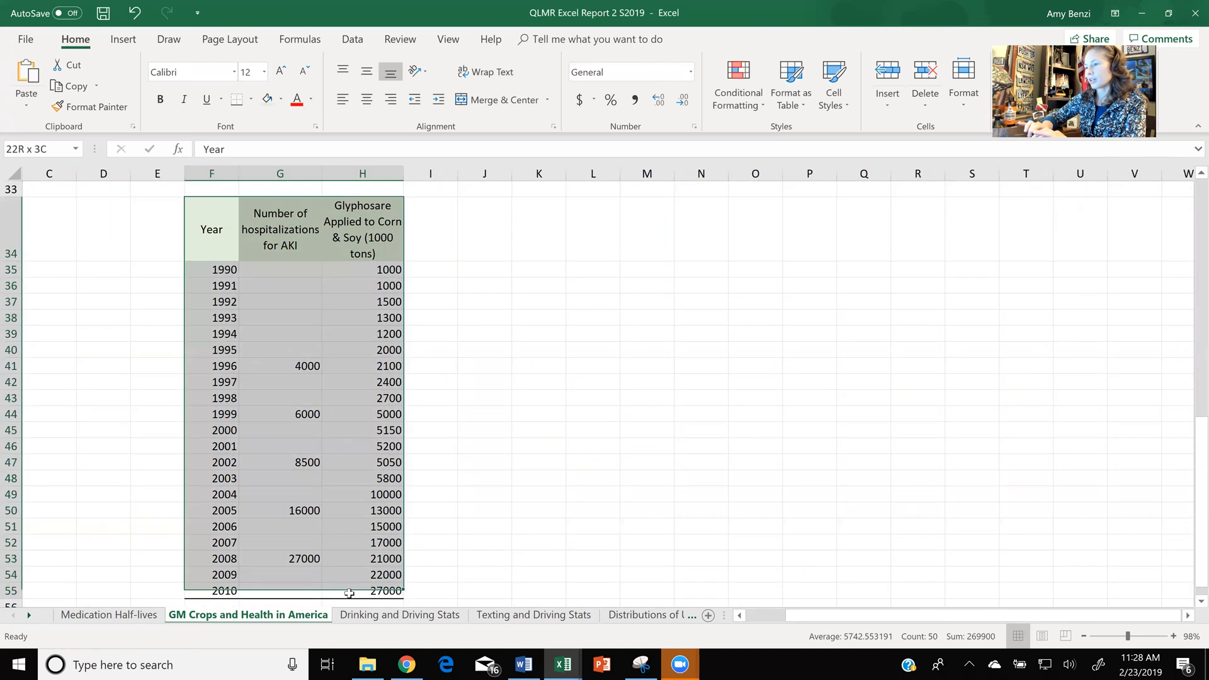
left_click(116, 40)
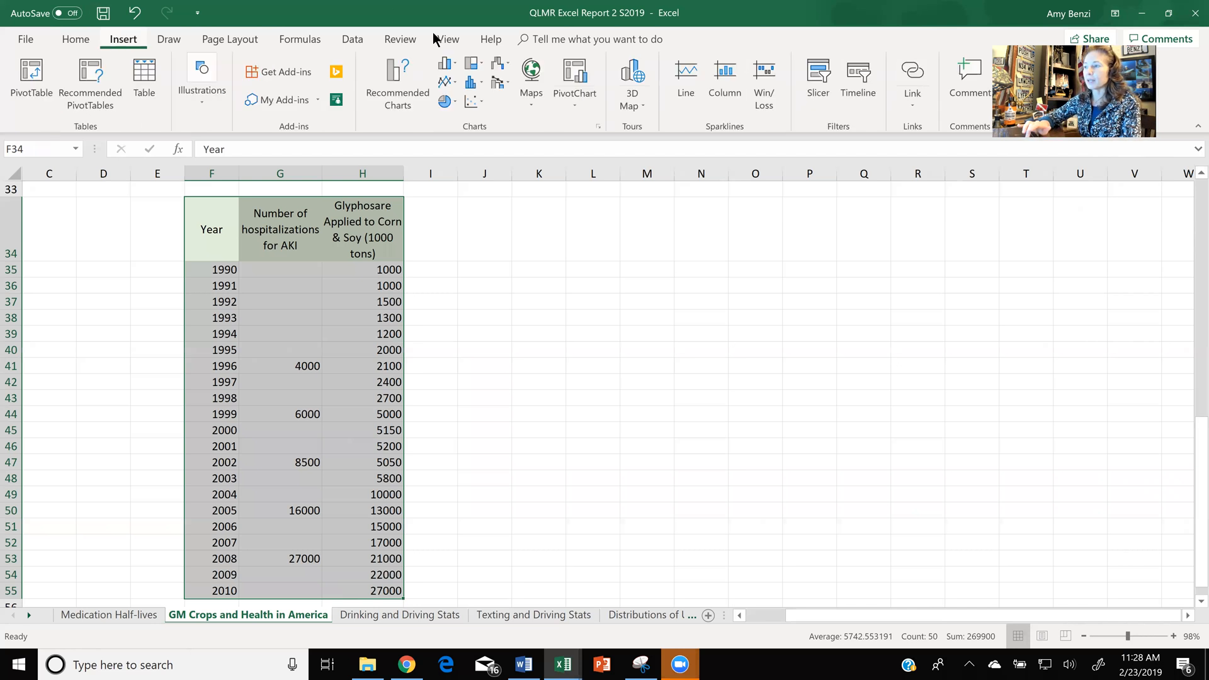
left_click(479, 100)
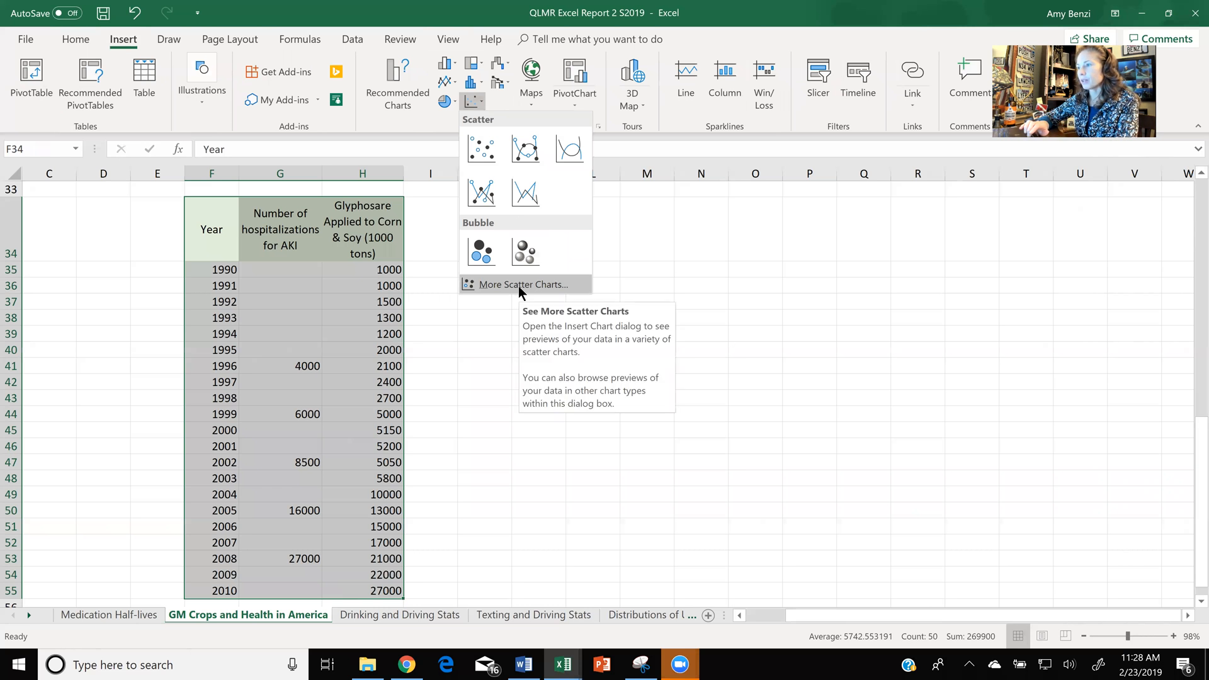
left_click(482, 149)
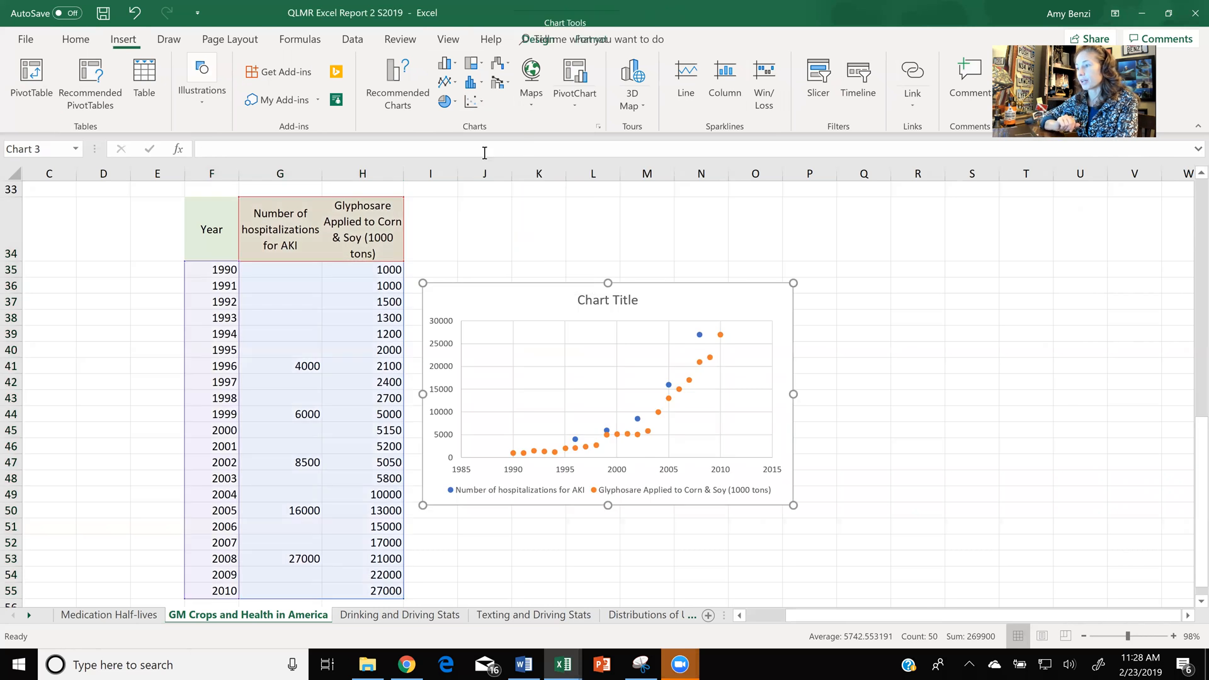
- Change the scatter chart to a Clustered Column - Line combo, with AKI hospitalizations as columns and glyphosate as a line
left_click(699, 336)
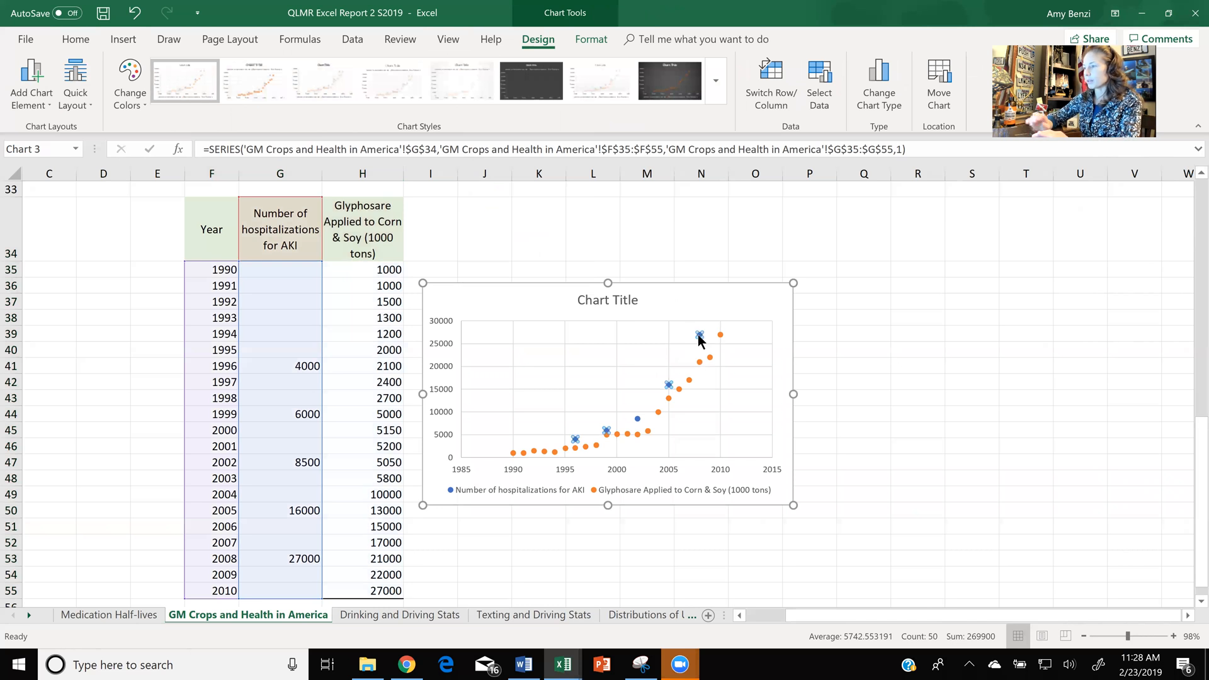
right_click(699, 335)
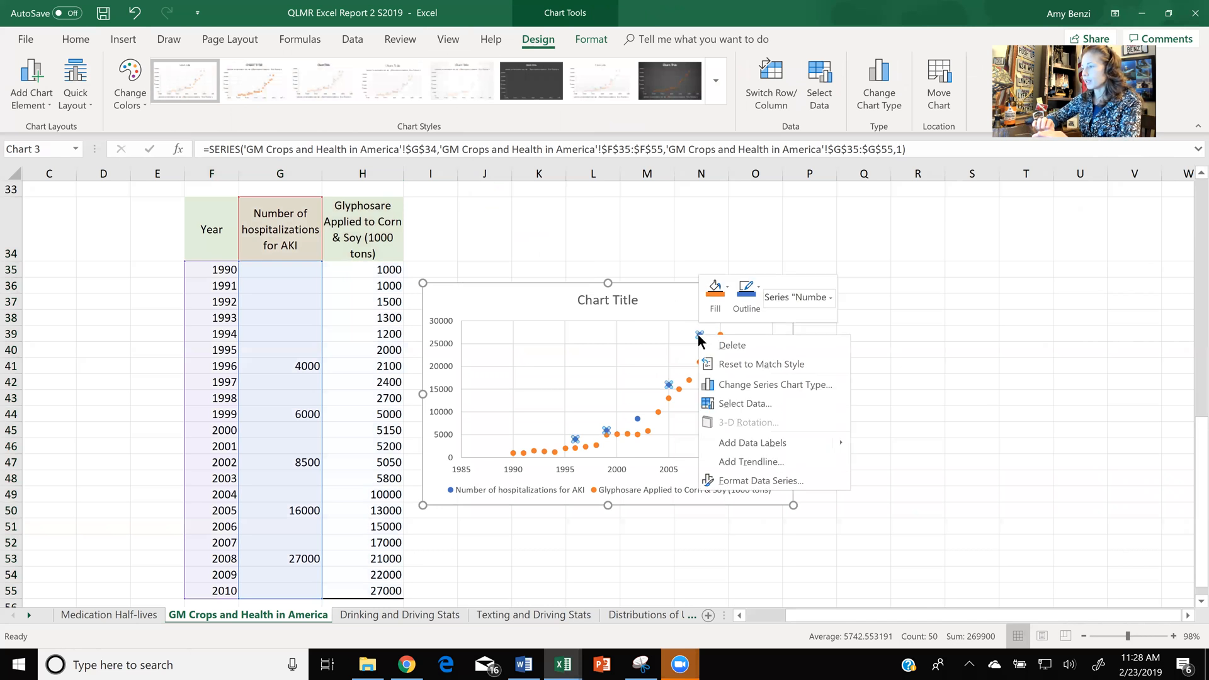
left_click(744, 386)
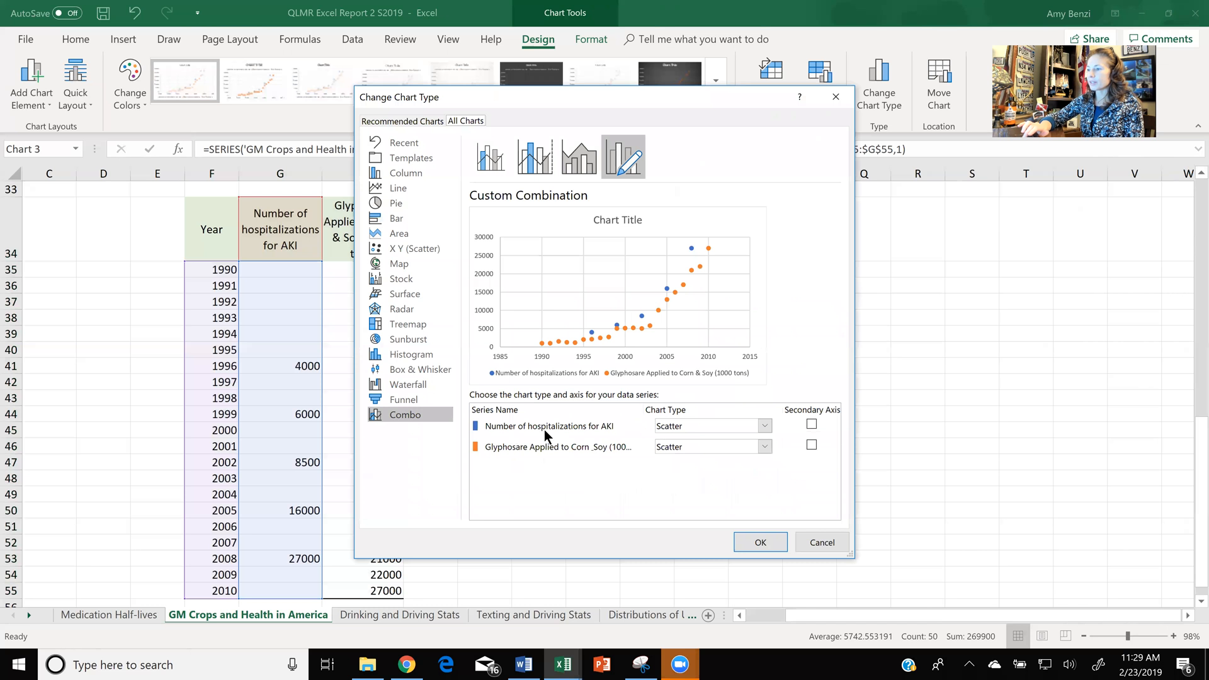
left_click(765, 427)
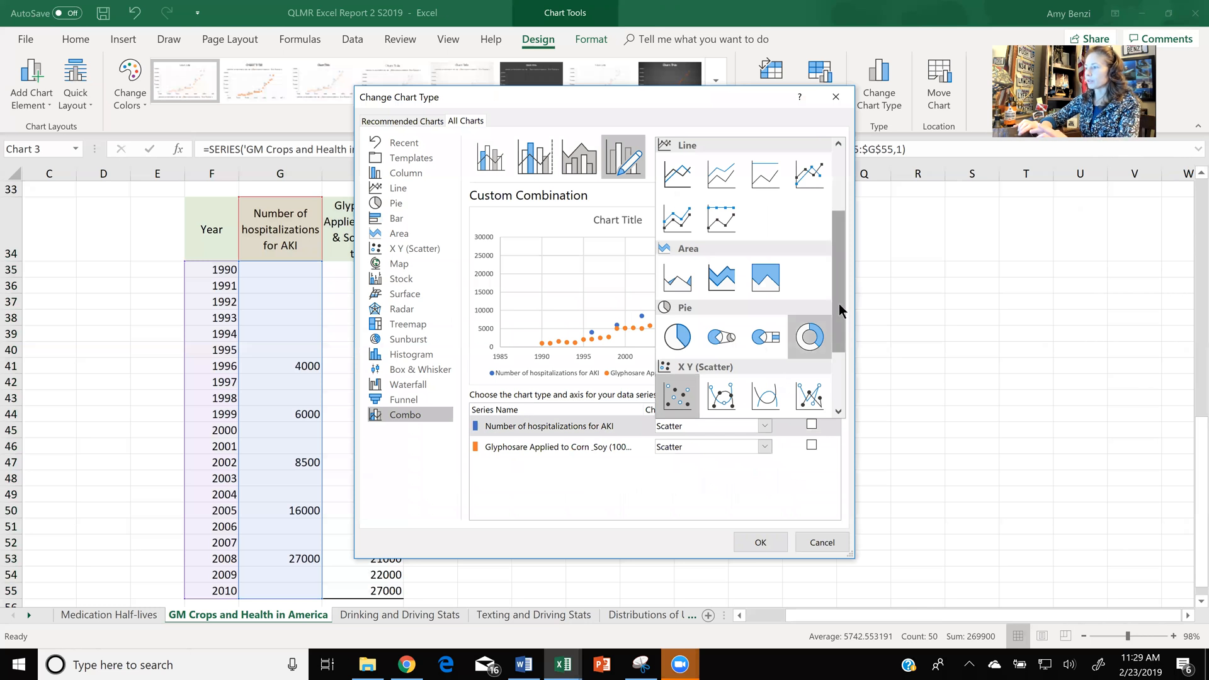
scroll(839, 228, "up", 3)
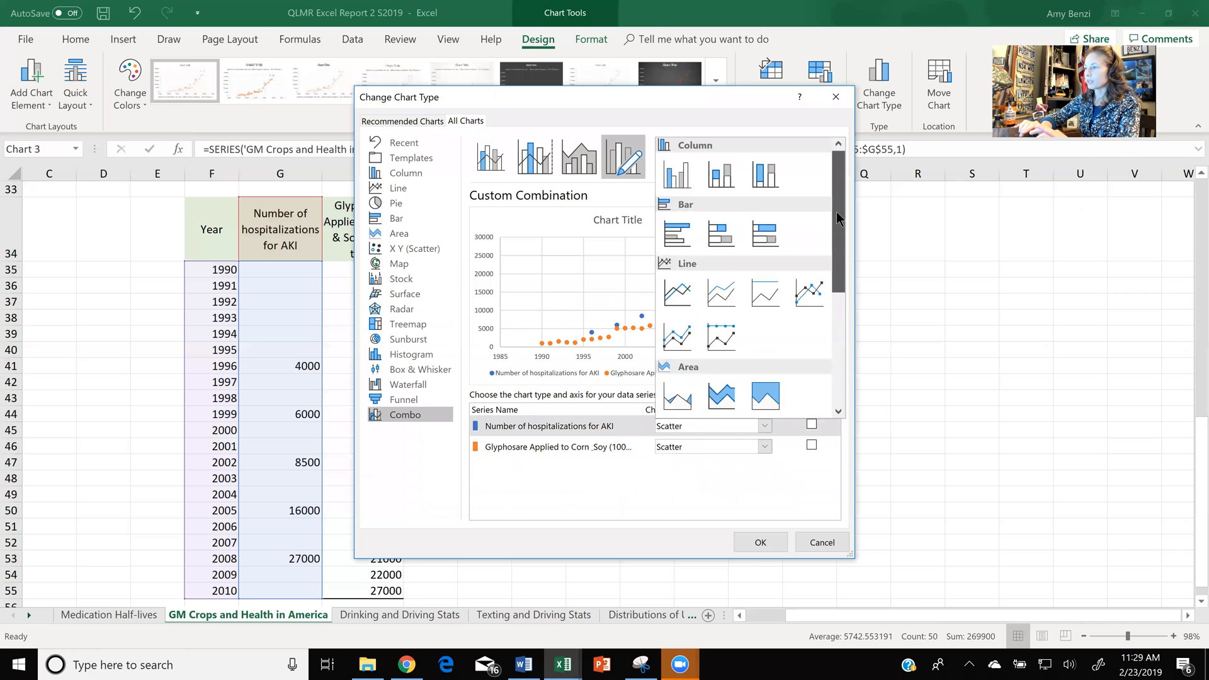
left_click(677, 177)
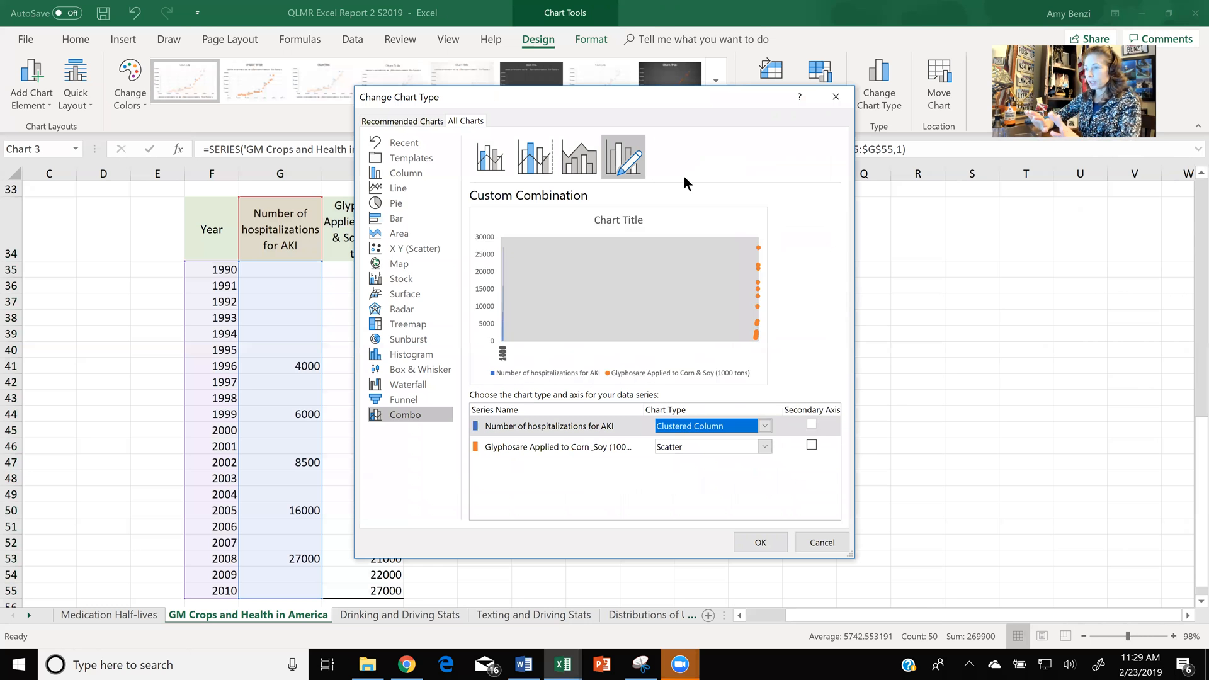
left_click(414, 147)
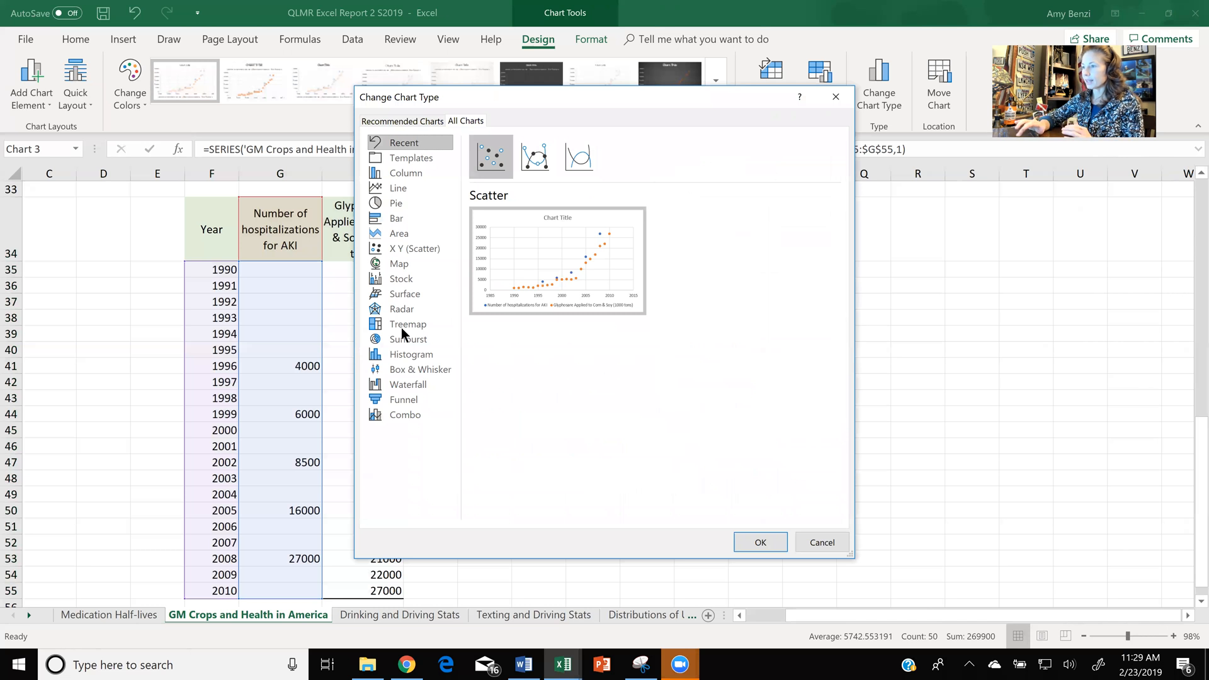
left_click(398, 418)
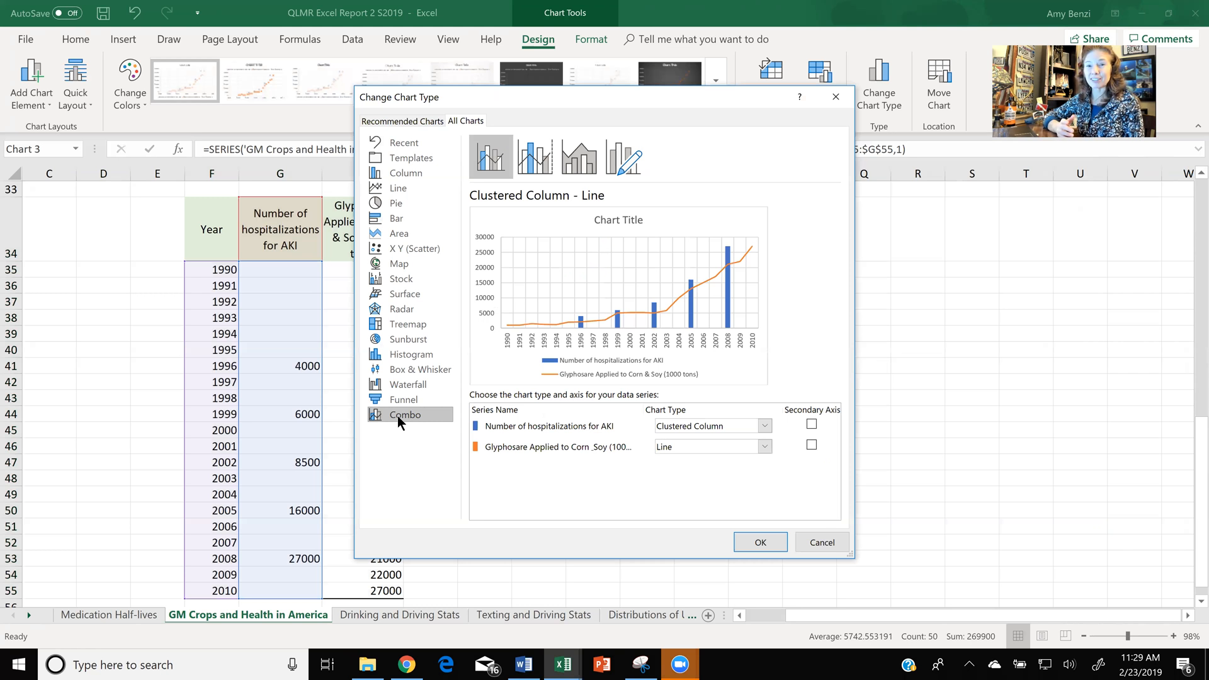
left_click(749, 540)
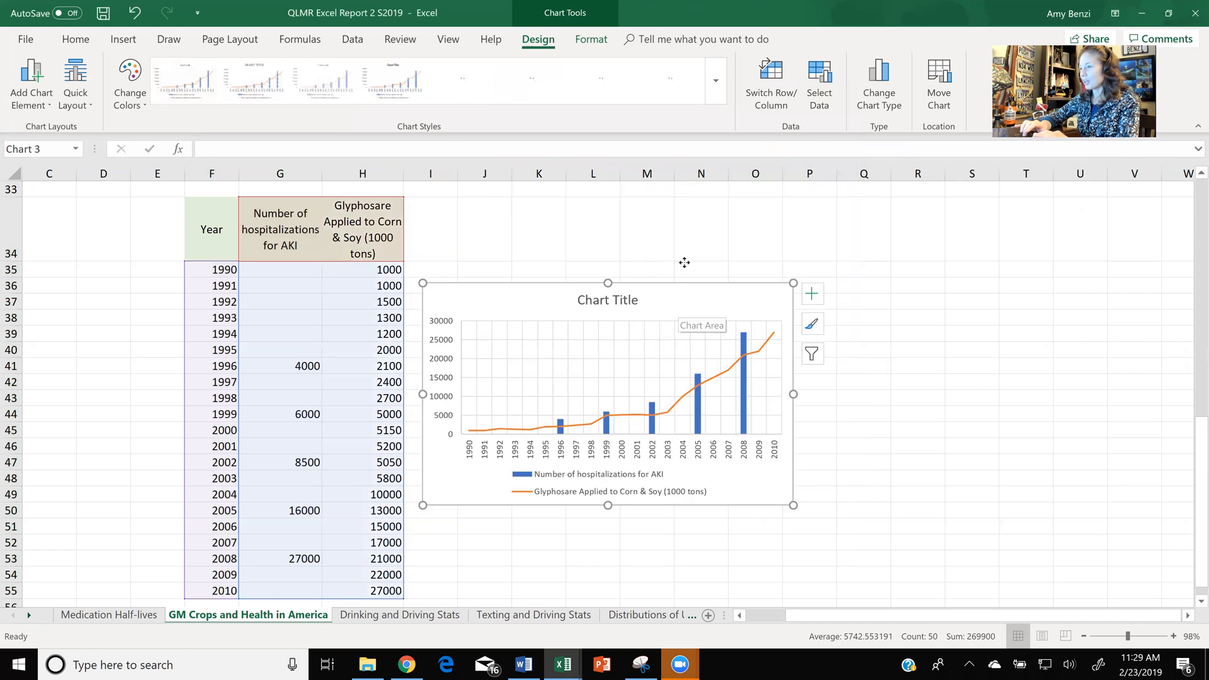
- Add axis titles to the combo chart, and enlarge and reposition it beside the data table
left_click_drag(684, 262, 686, 262)
left_click(820, 254)
left_click(887, 298)
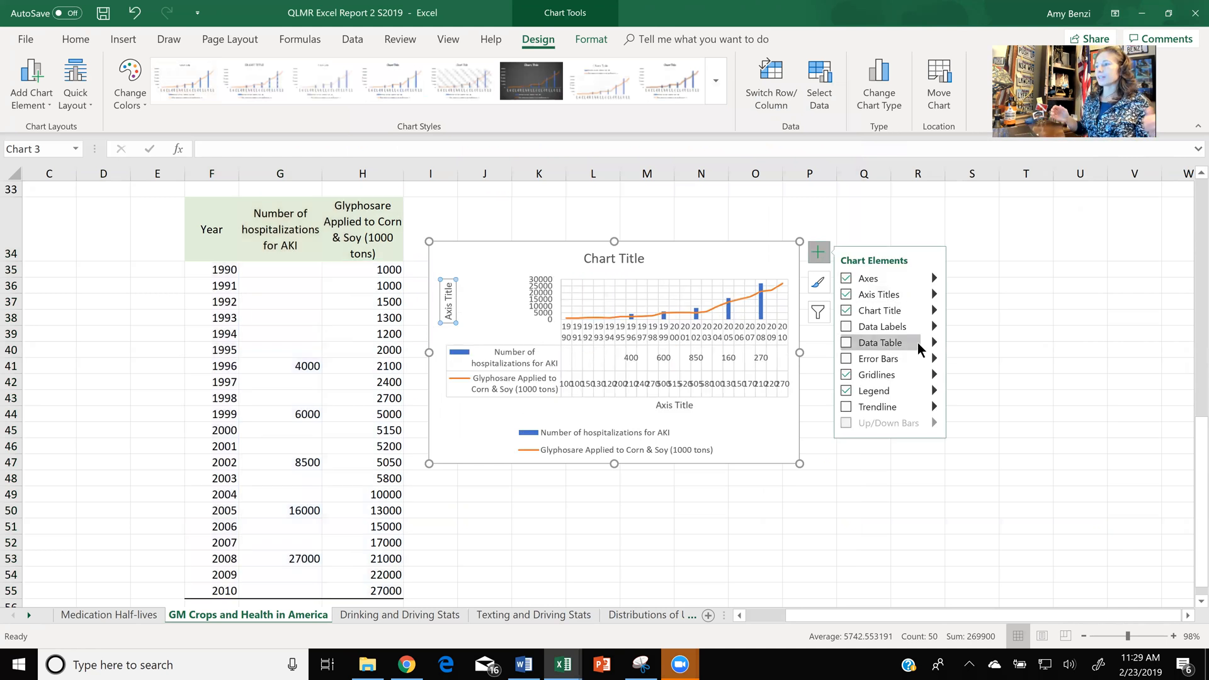
left_click_drag(800, 464, 855, 551)
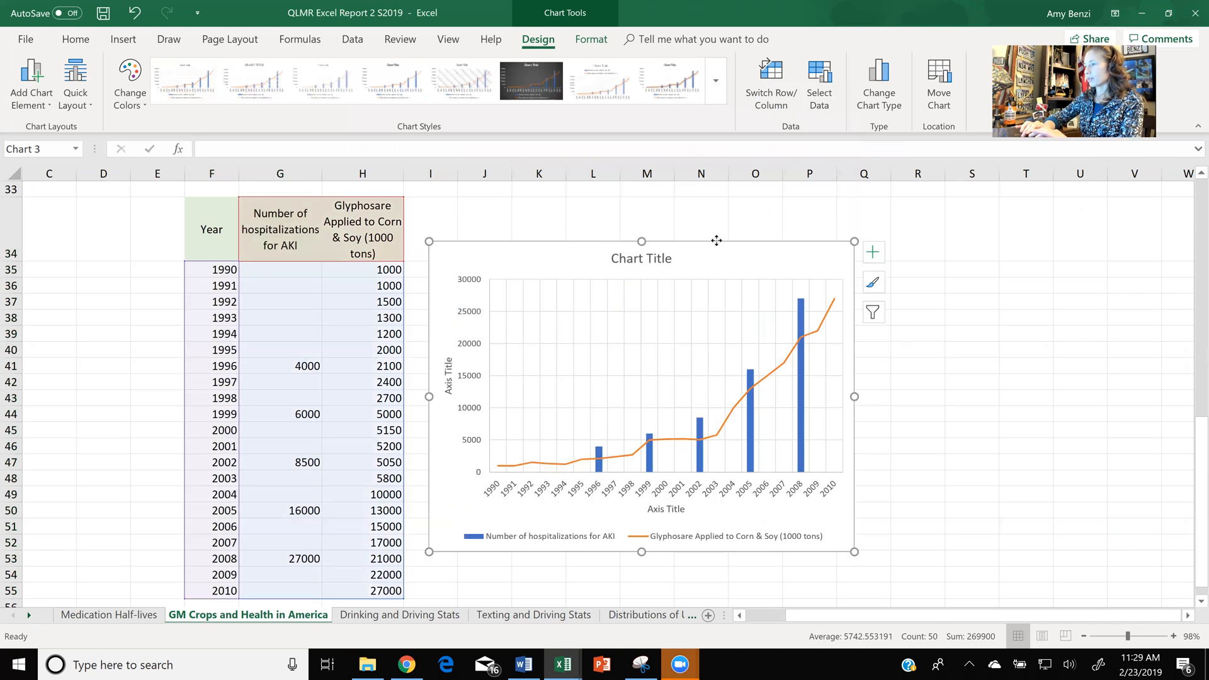
left_click_drag(718, 258, 716, 237)
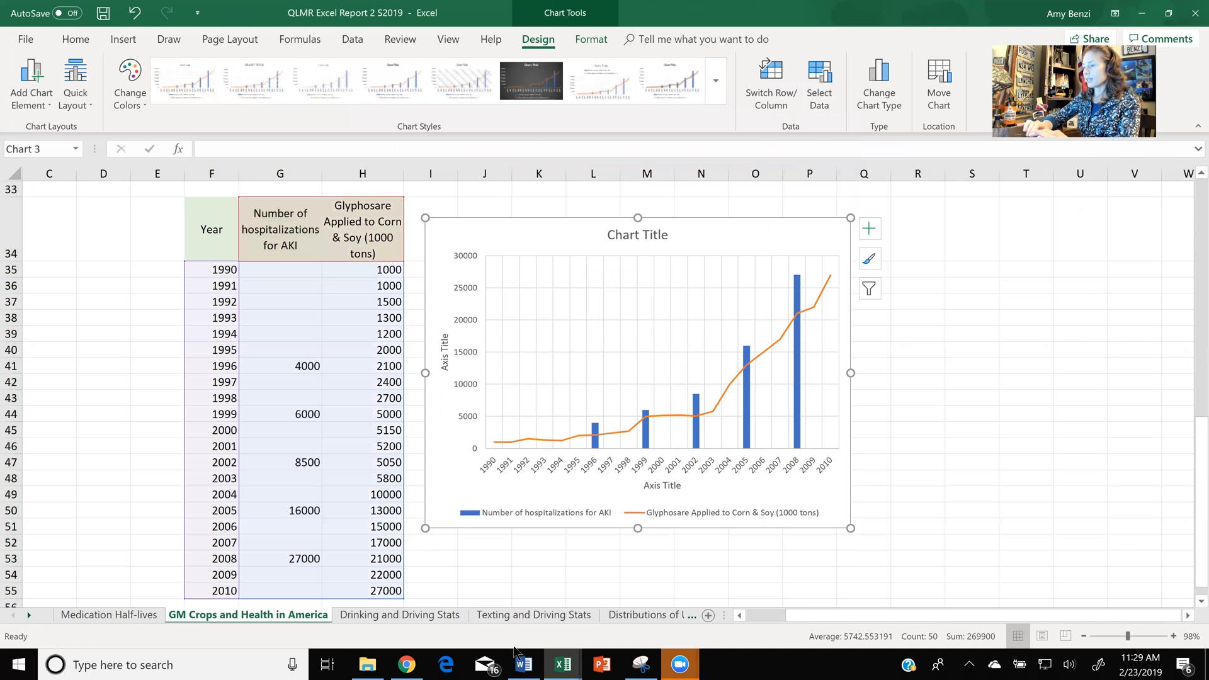
- Switch to the Week 7 Excel Report document in Word and move the yellow highlight box down over the westonaprice.org link paragraph
left_click(524, 666)
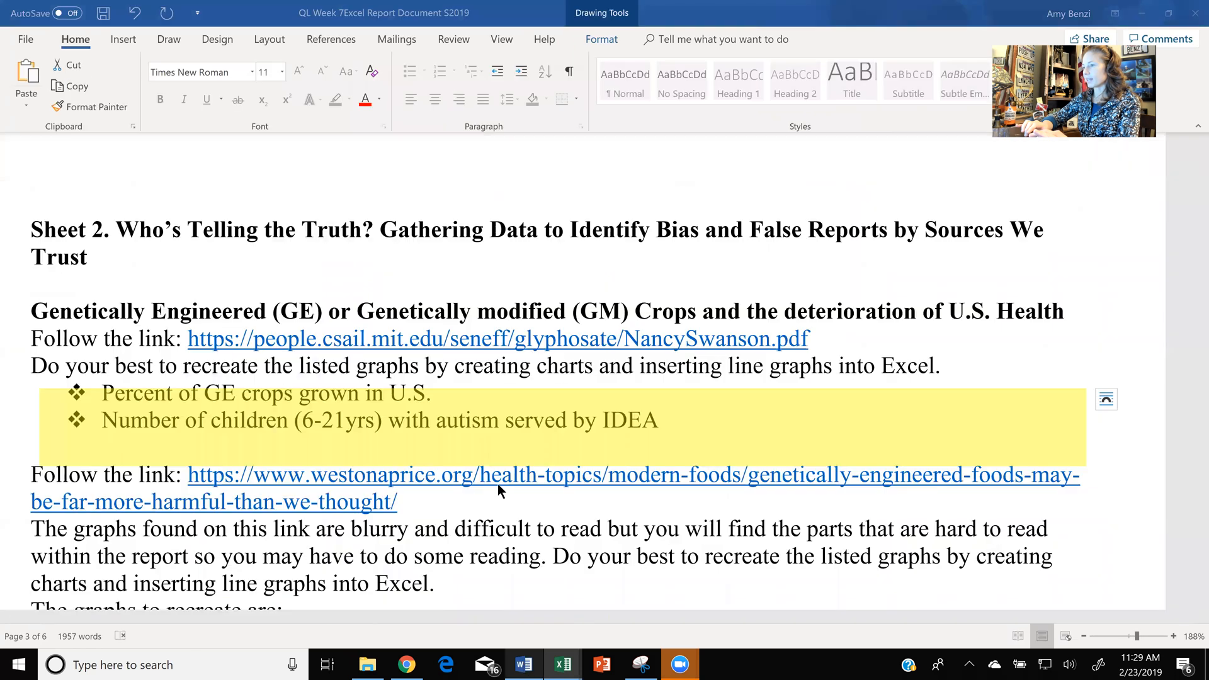
left_click(507, 434)
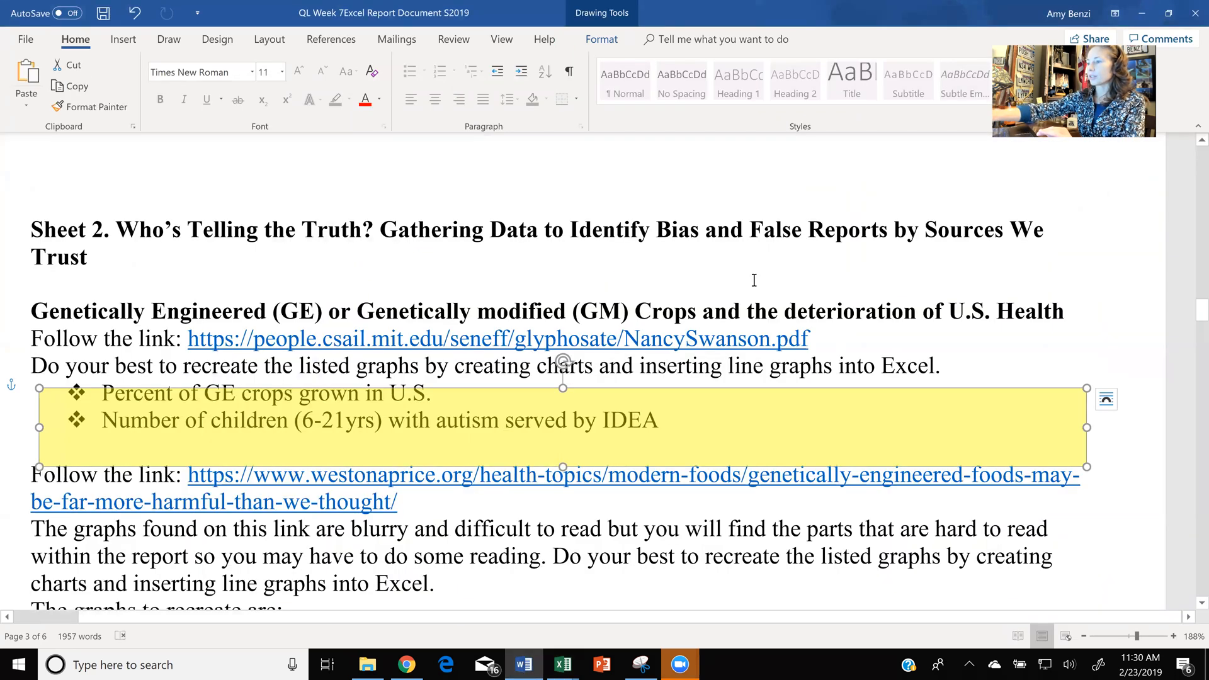
scroll(754, 279, "down", 1)
scroll(768, 233, "down", 1)
scroll(767, 230, "down", 1)
left_click_drag(767, 228, 767, 284)
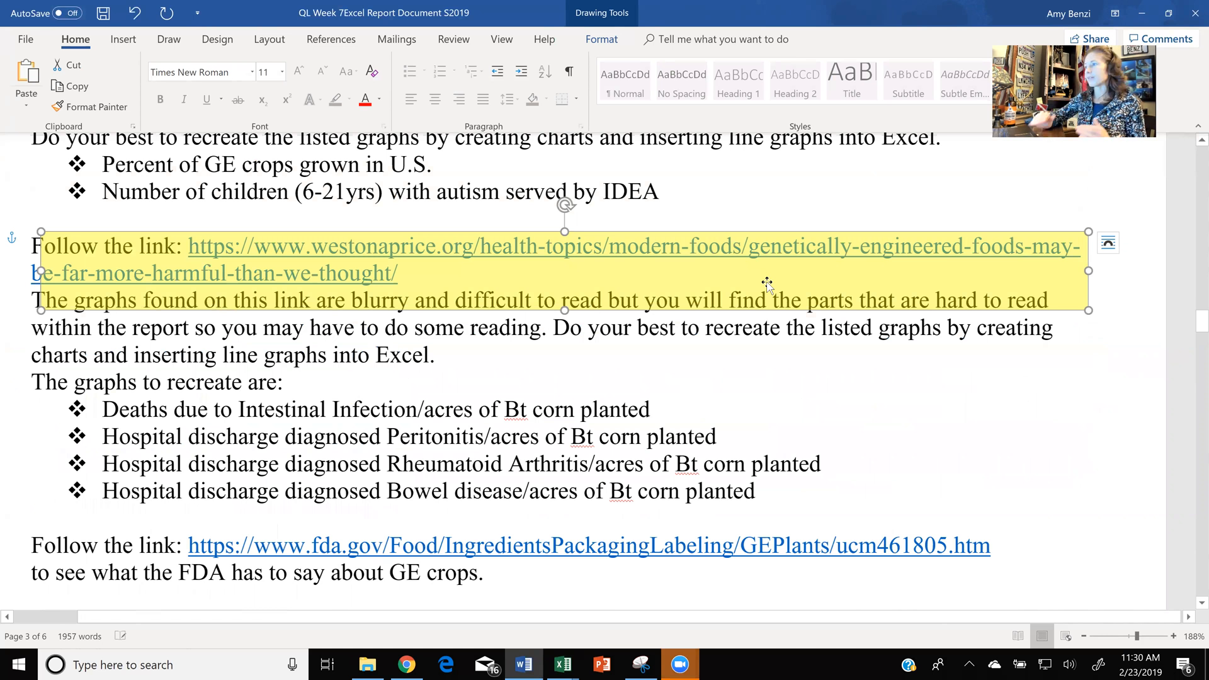
- Switch to Chrome and show the Weston A. Price Foundation article on genetically engineered foods
left_click(1141, 14)
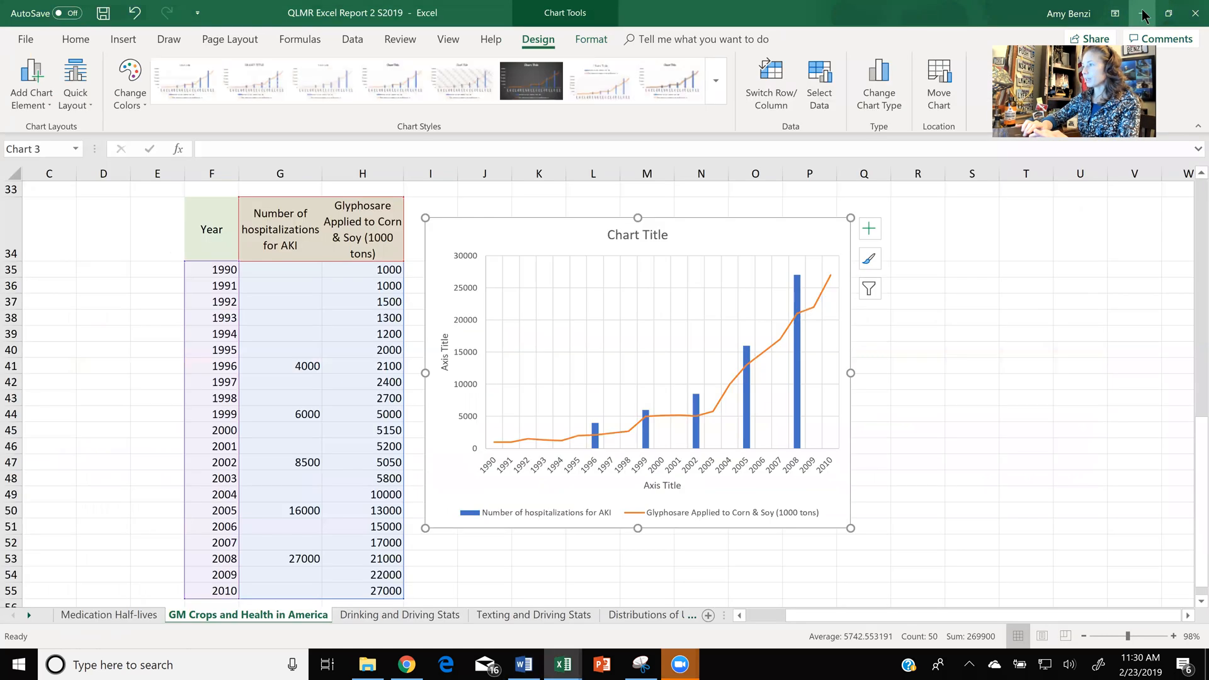
left_click(1142, 14)
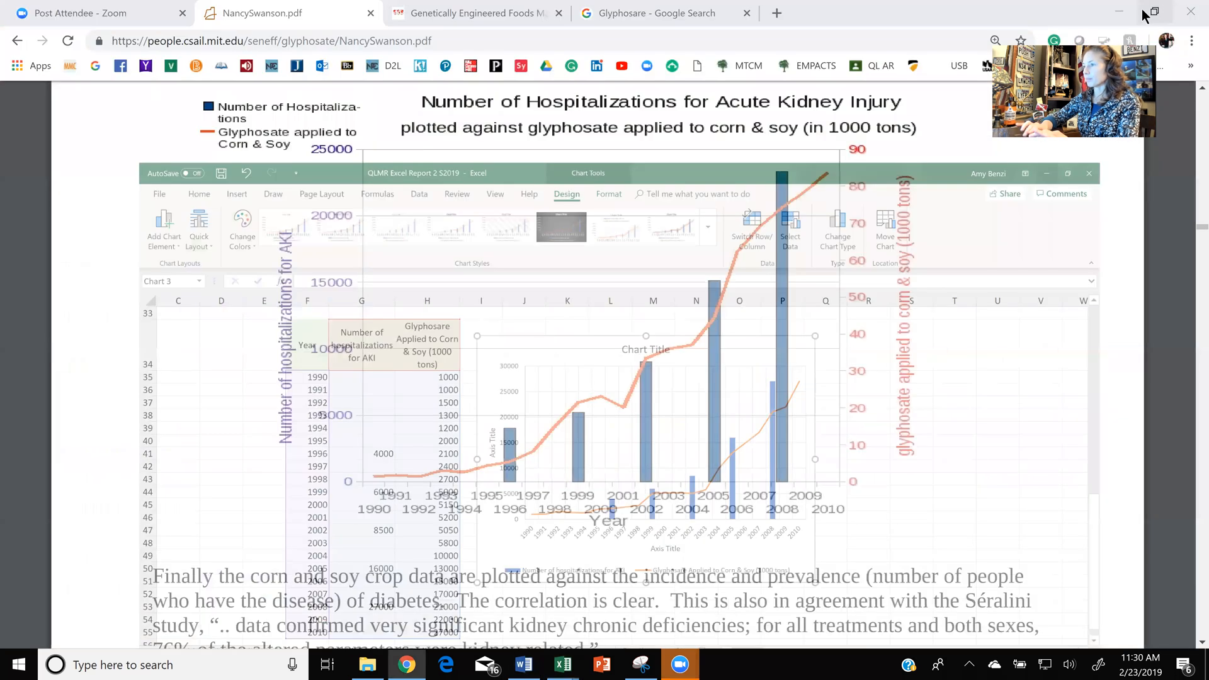
left_click(486, 13)
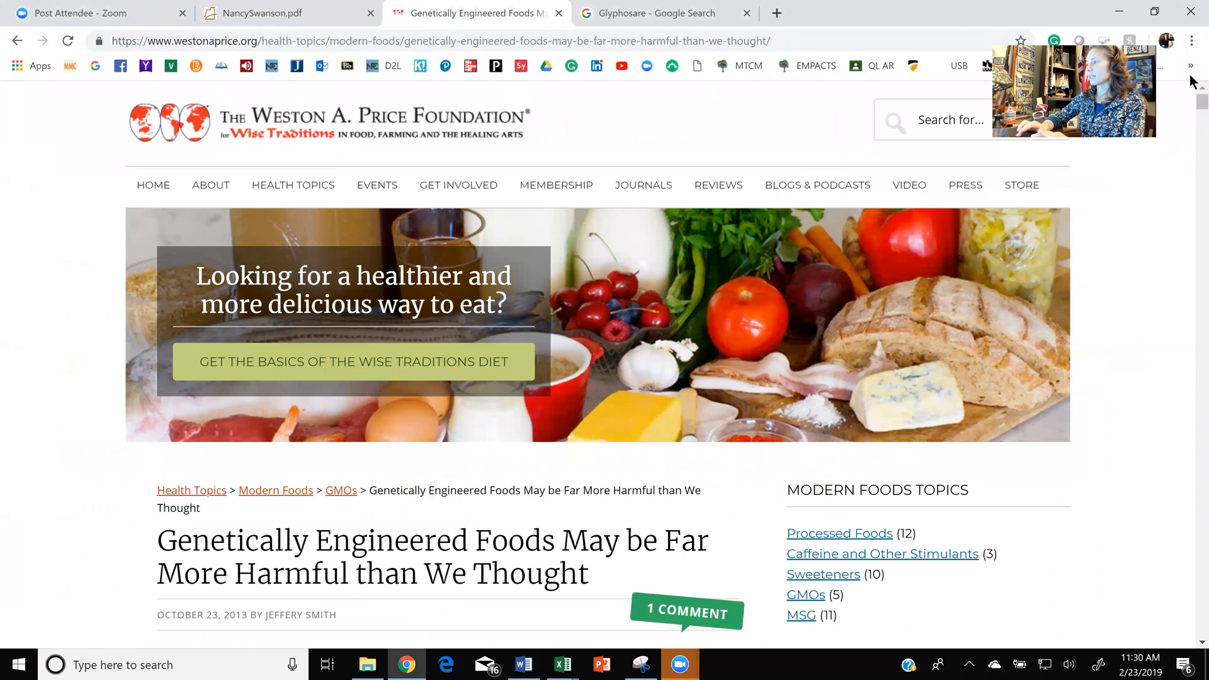
- Look through the article for the graph of deaths due to intestinal infection plotted against acres of Bt corn planted
scroll(1189, 107, "down", 1)
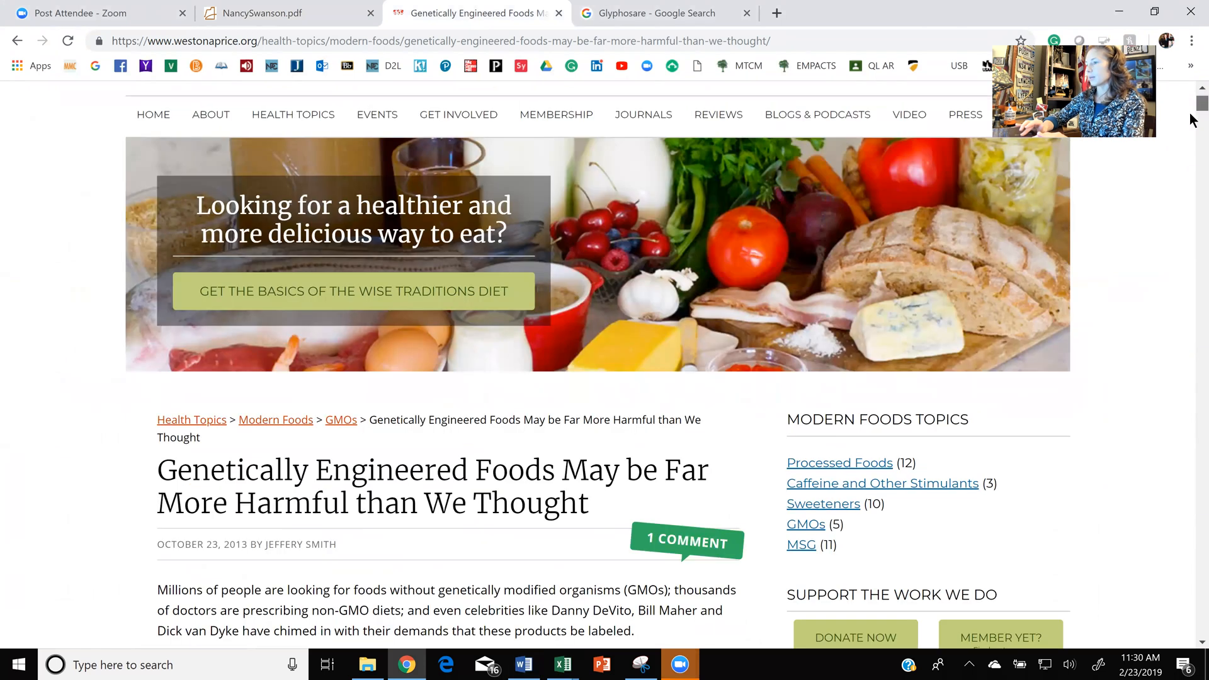
scroll(1190, 119, "down", 15)
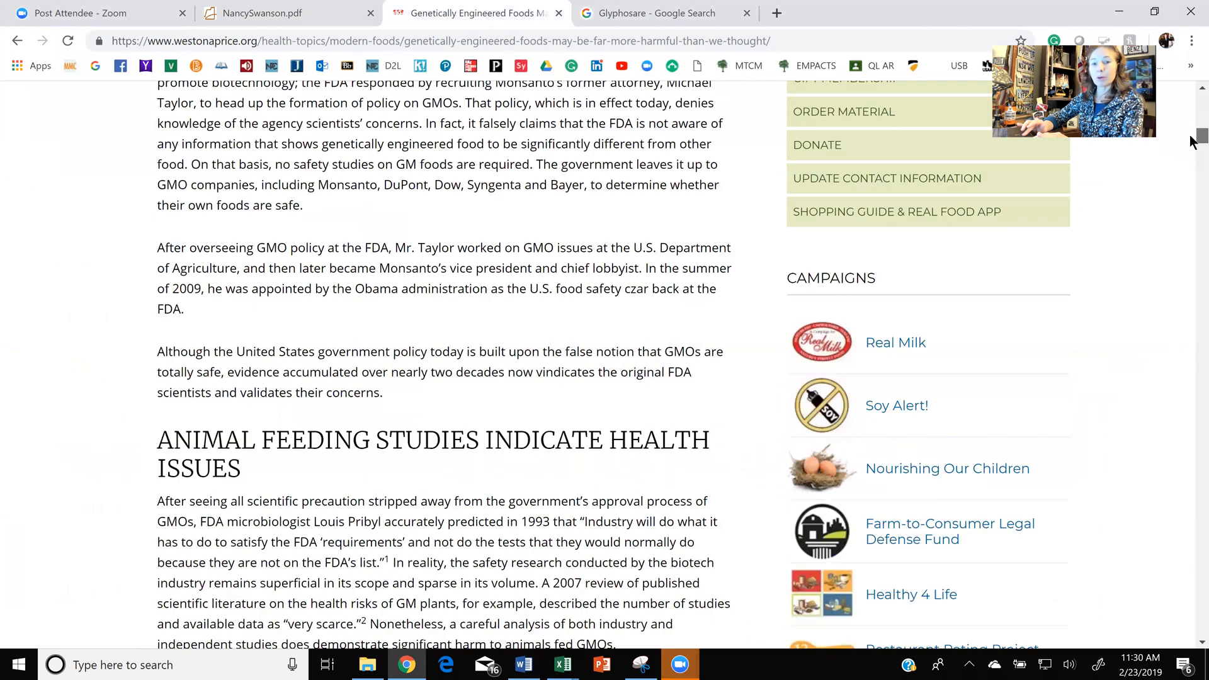
scroll(1193, 148, "down", 2)
scroll(1191, 155, "down", 10)
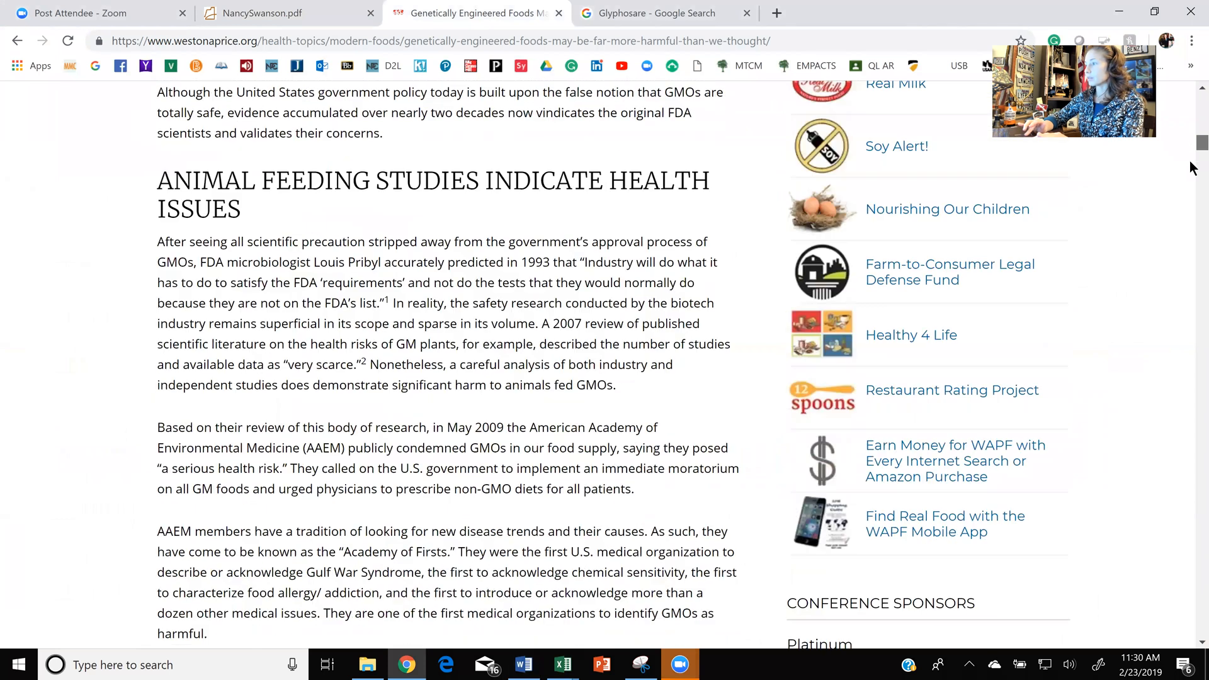
scroll(1191, 177, "down", 4)
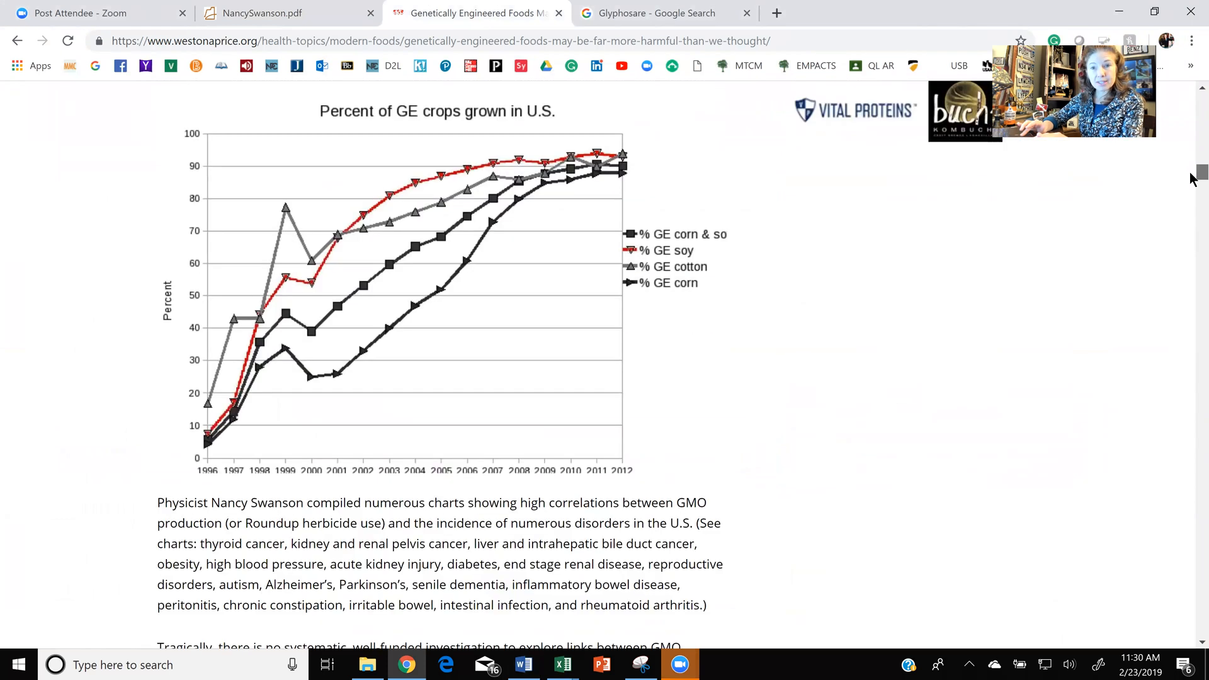
scroll(1190, 187, "down", 3)
scroll(1189, 206, "down", 10)
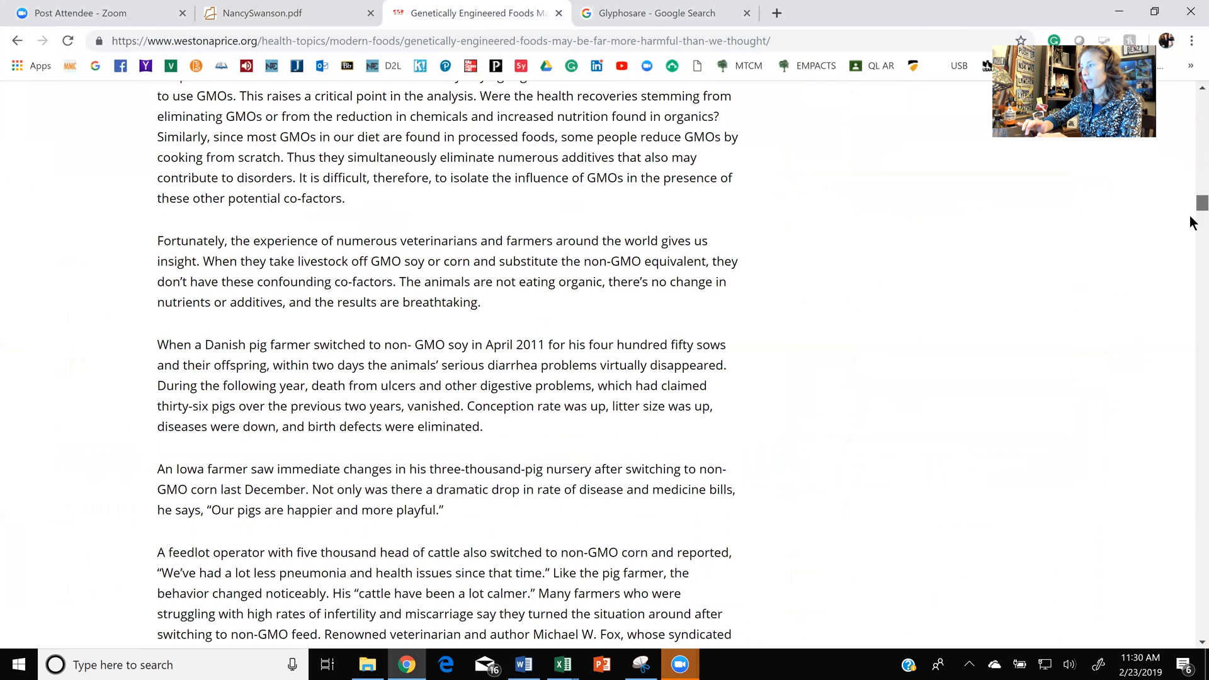
scroll(1189, 218, "down", 14)
scroll(1190, 229, "down", 4)
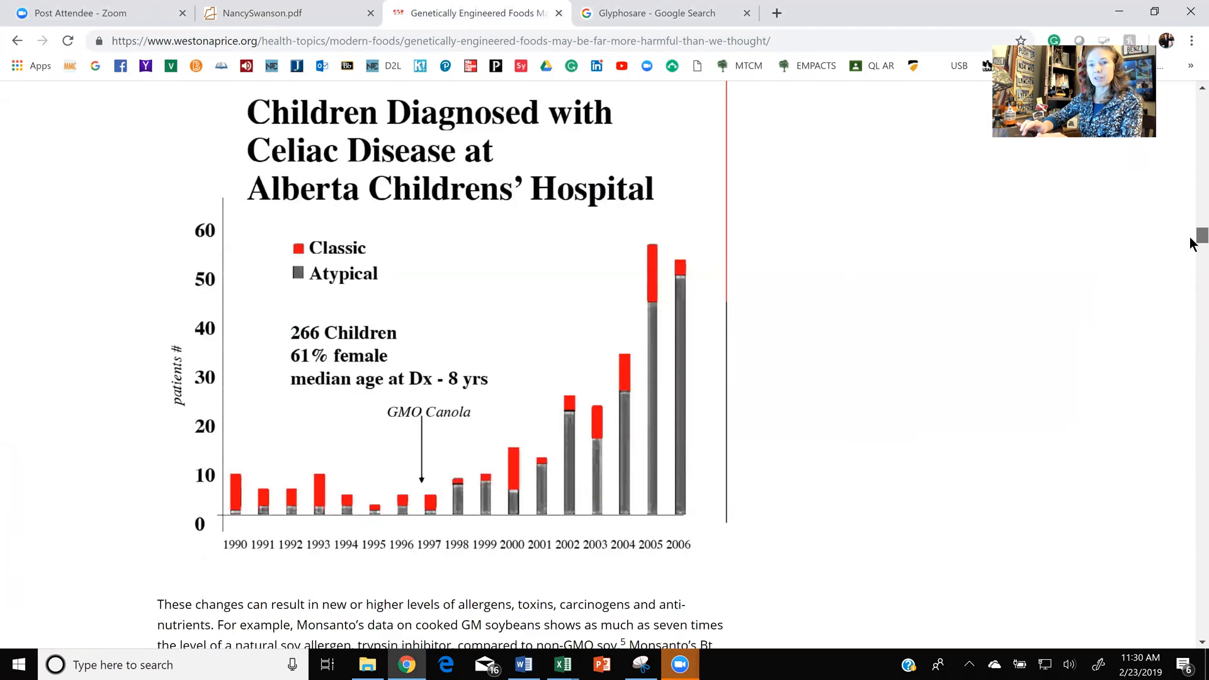
scroll(1191, 239, "down", 1)
scroll(1191, 250, "down", 6)
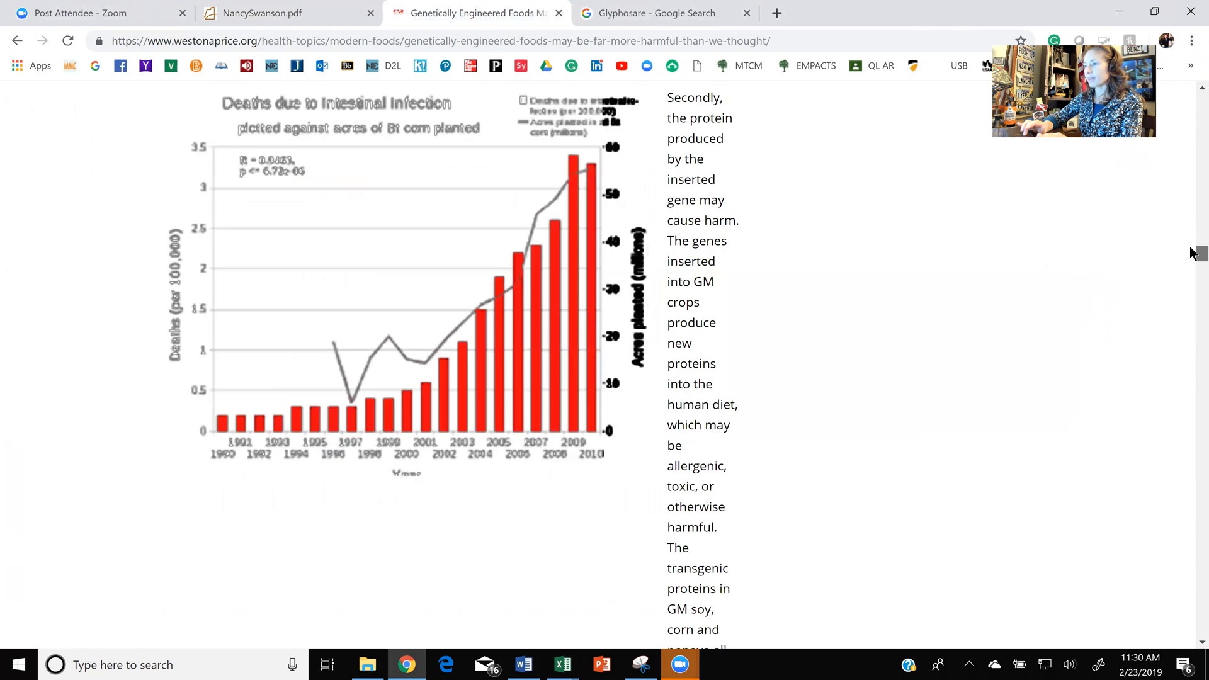
scroll(1193, 253, "up", 1)
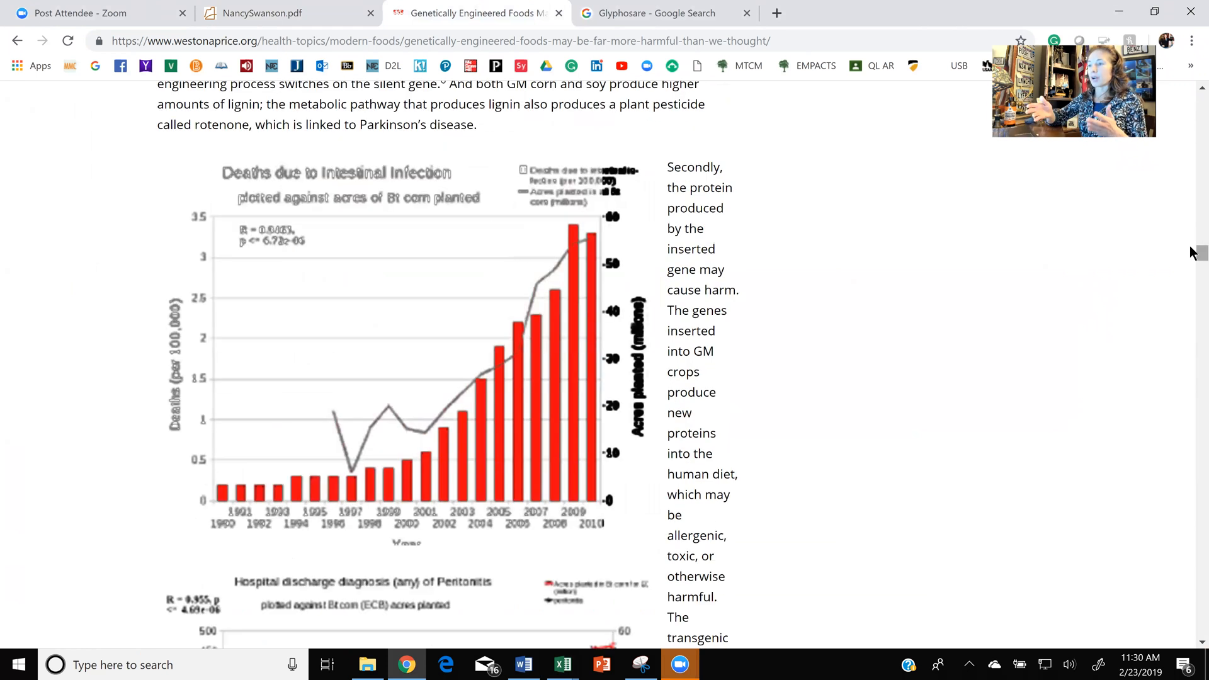